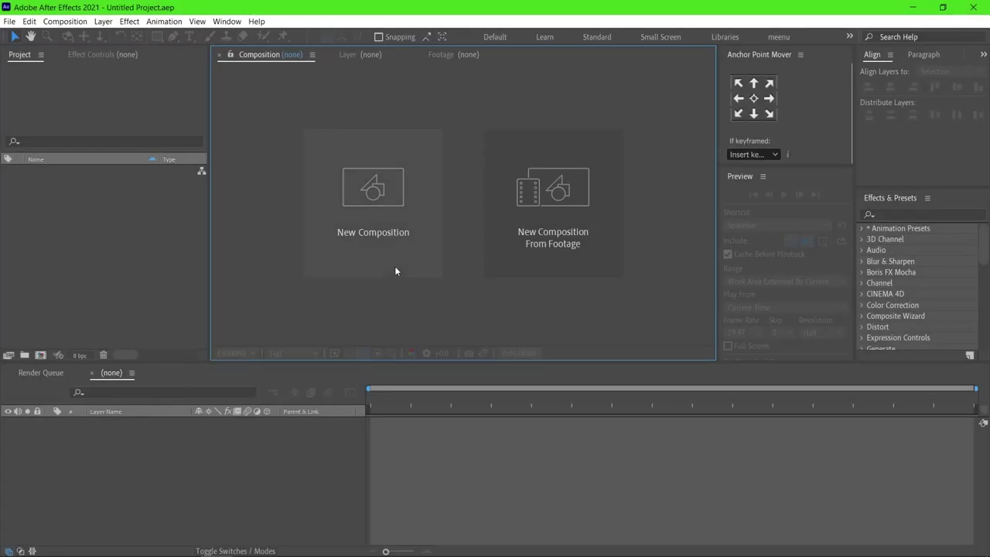
# Step: Create a composition named Main, 1920 pixels wide, keeping the black background
pyautogui.click(395, 271)
pyautogui.write('Main')
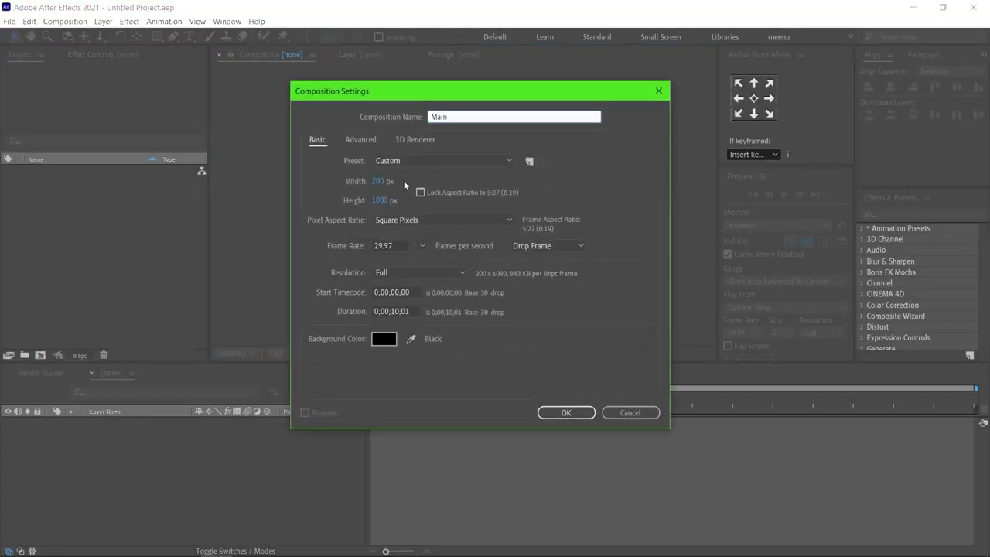
pyautogui.click(380, 181)
pyautogui.write('1920')
pyautogui.click(549, 413)
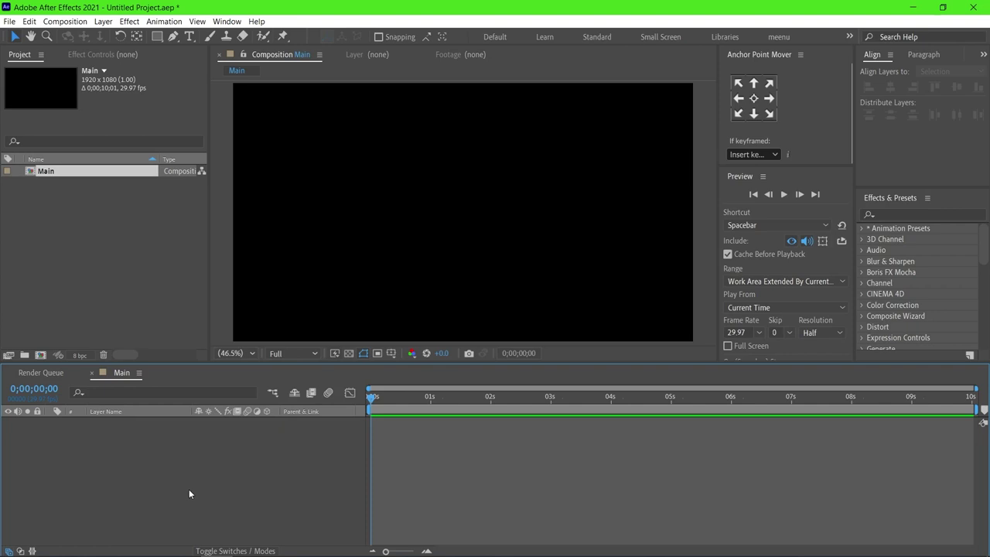
# Step: Add a 200×1080 Medium Yellow solid layer to Main
pyautogui.rightClick(158, 474)
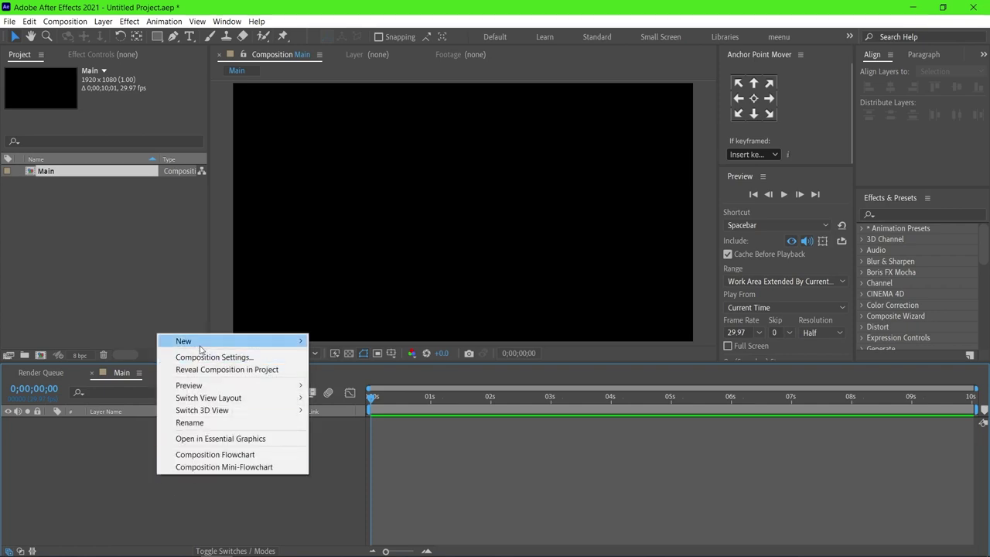
pyautogui.moveTo(197, 342)
pyautogui.click(365, 370)
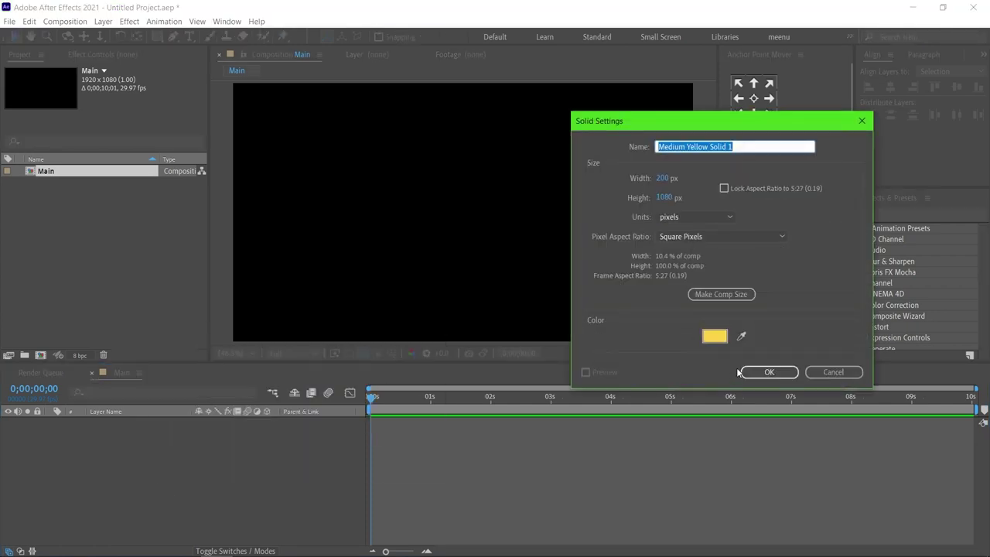
pyautogui.click(762, 372)
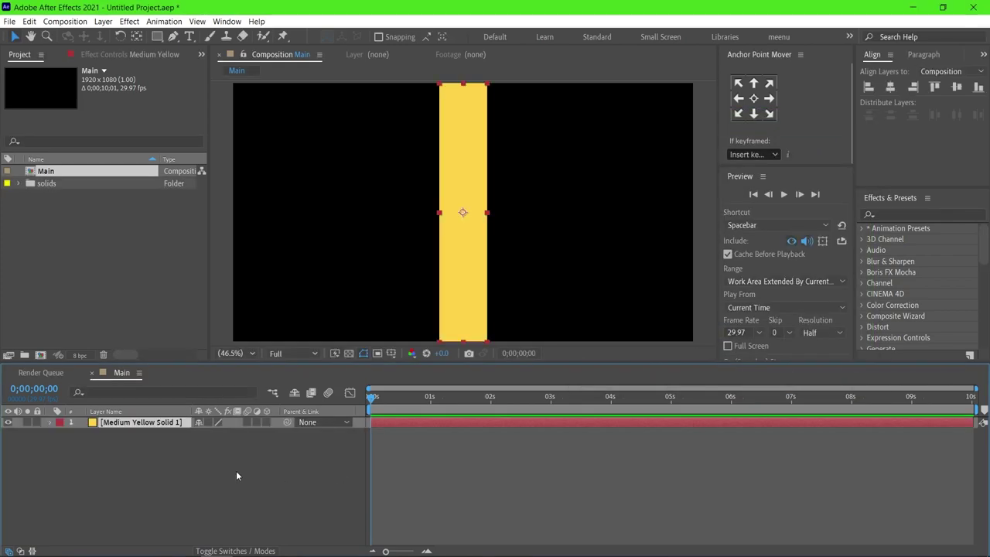
# Step: Pre-compose the yellow solid into a new composition named Particles_Comp
pyautogui.rightClick(158, 424)
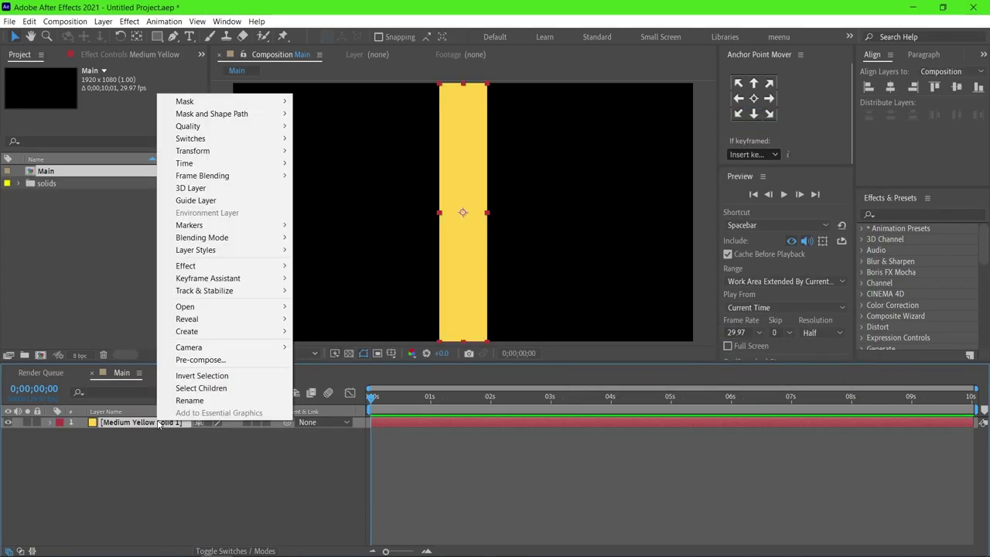
pyautogui.click(202, 359)
pyautogui.write('Particl')
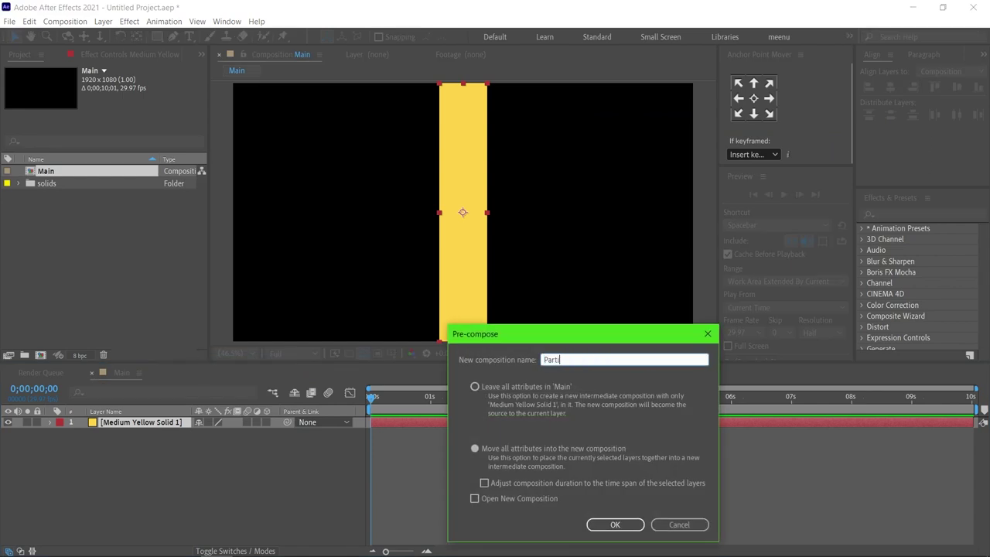
pyautogui.write('es_Comp')
pyautogui.press('Return')
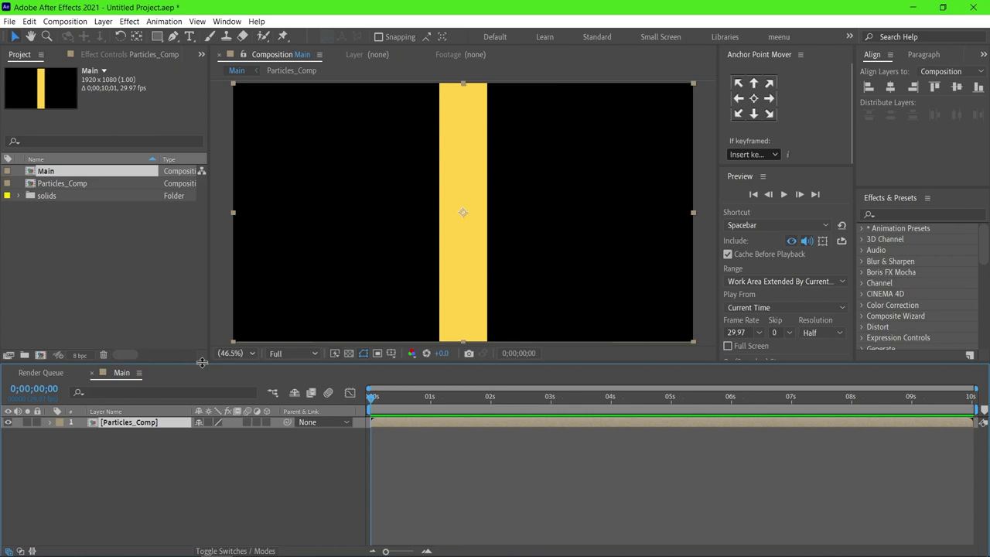
# Step: Inside Particles_Comp, apply CC Particle Systems II to the yellow solid and extend it to 10 seconds
pyautogui.doubleClick(135, 422)
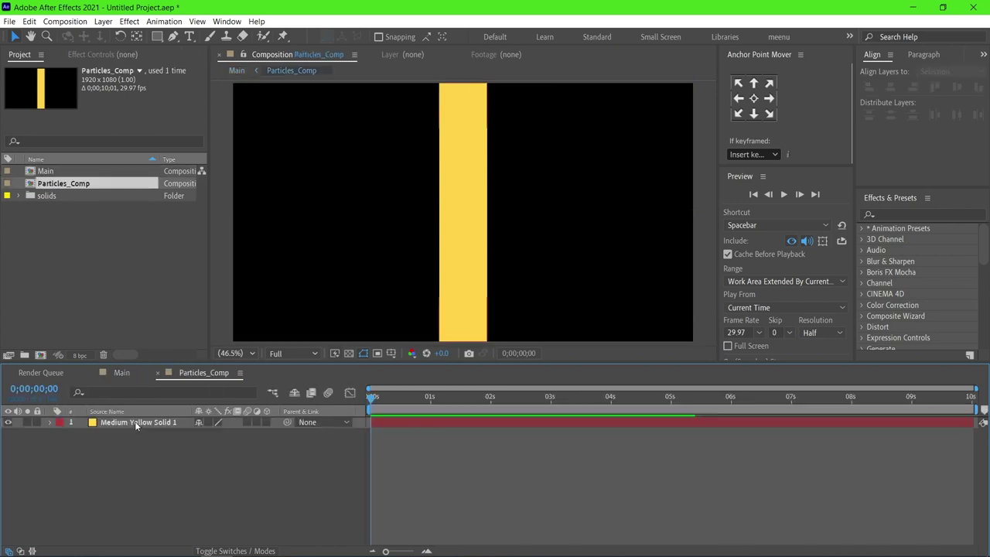
pyautogui.click(134, 423)
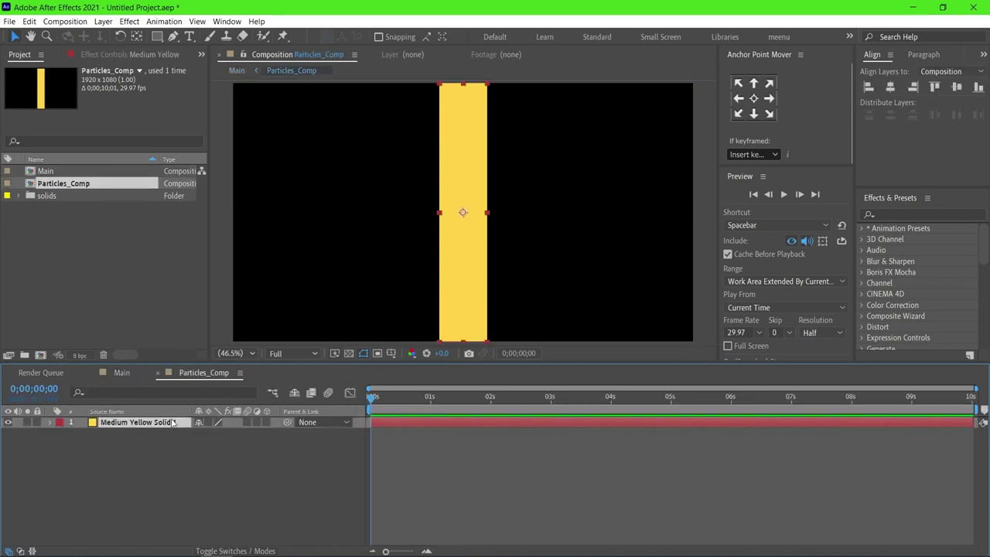
pyautogui.click(932, 216)
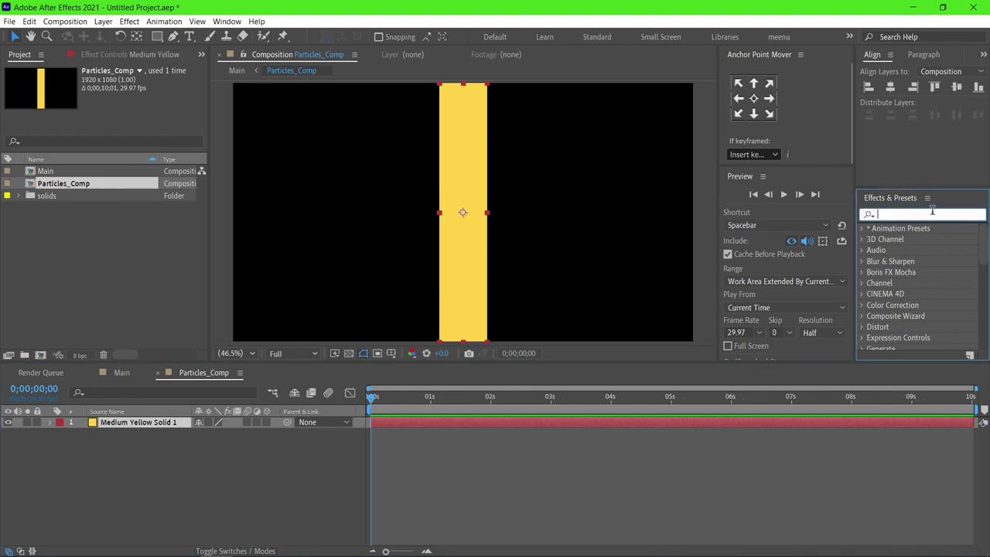
pyautogui.write('partic')
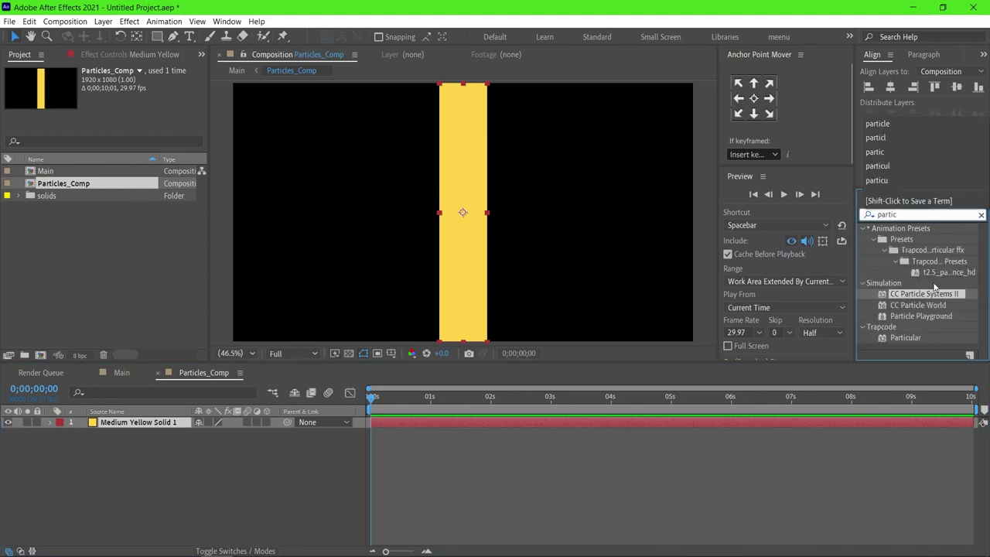
pyautogui.moveTo(924, 294); pyautogui.dragTo(816, 420)
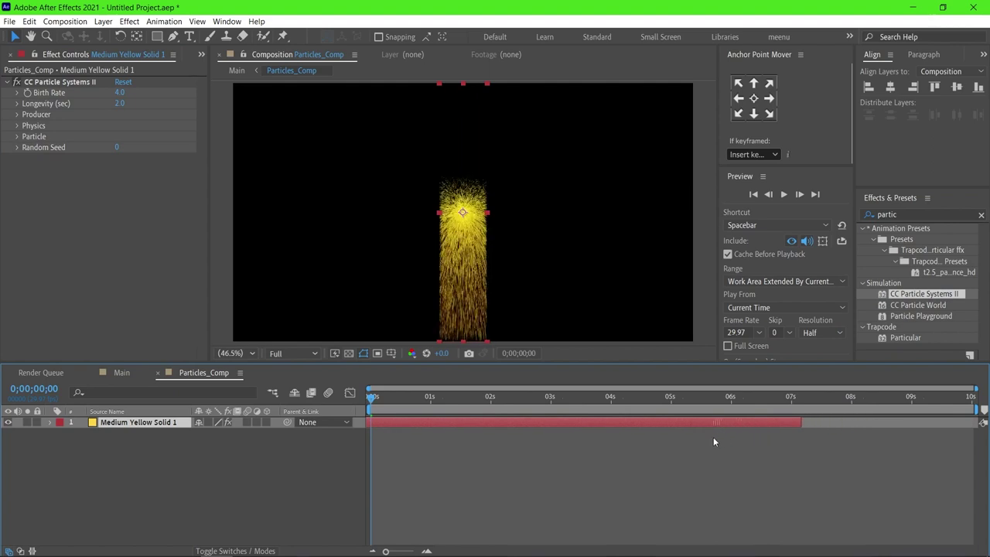
pyautogui.moveTo(785, 421); pyautogui.dragTo(983, 410)
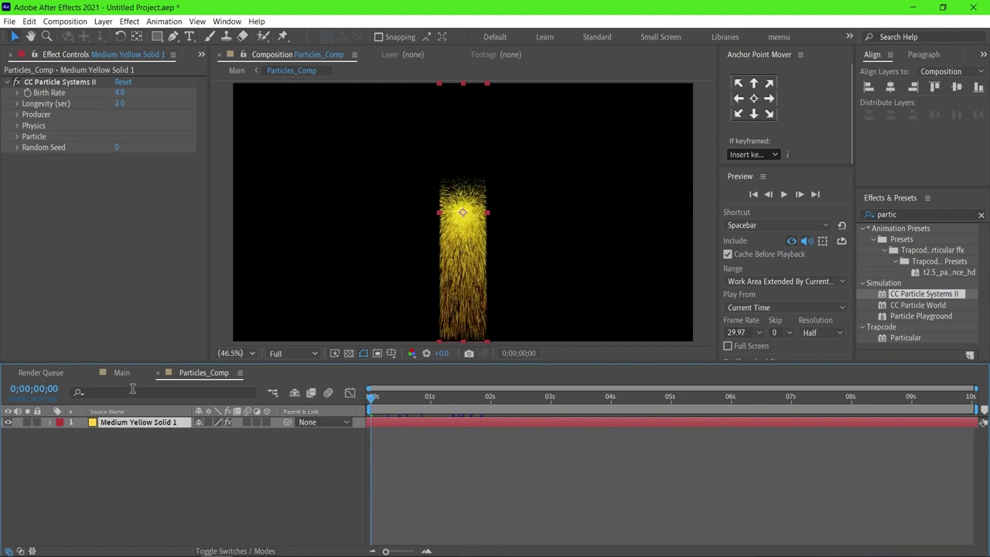
# Step: Set the particle Birth Rate to 1.0 and the particle type to Lens Concave
pyautogui.click(119, 93)
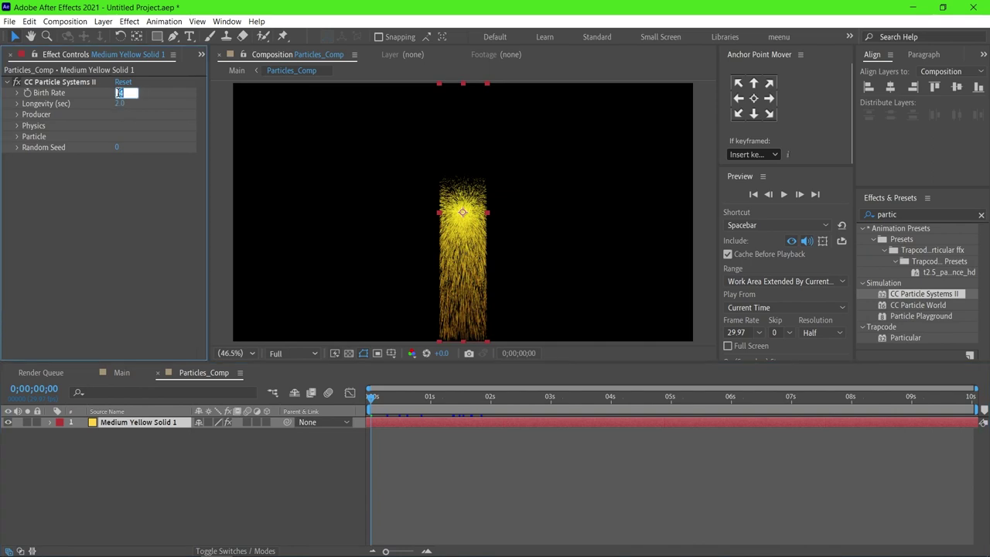
pyautogui.write('1')
pyautogui.press('Return')
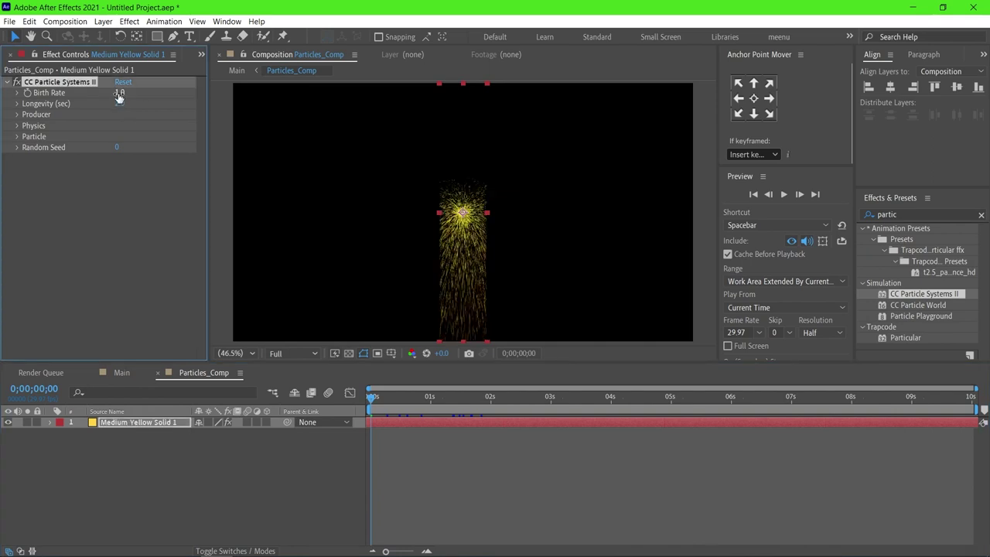
pyautogui.click(17, 126)
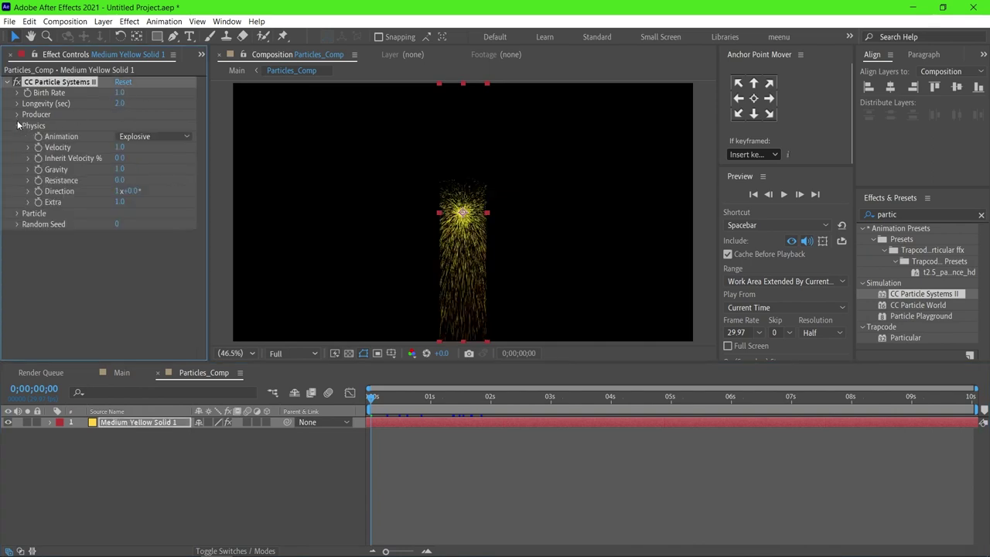
pyautogui.click(17, 115)
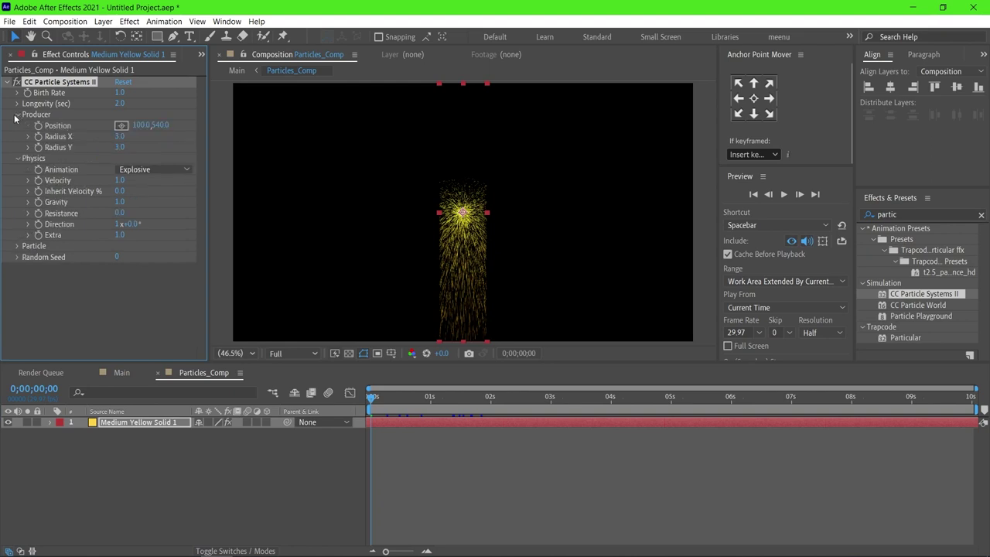
pyautogui.click(16, 245)
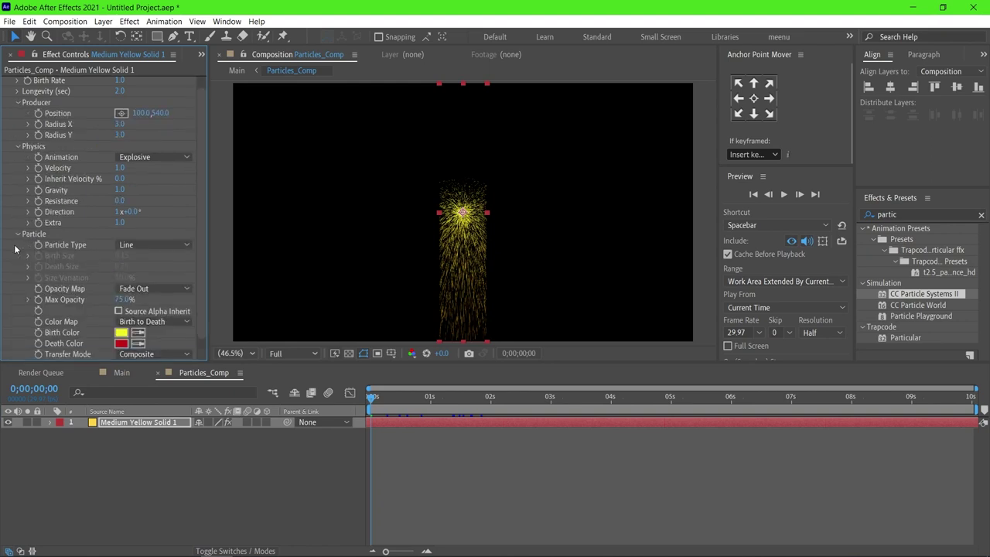
pyautogui.click(132, 246)
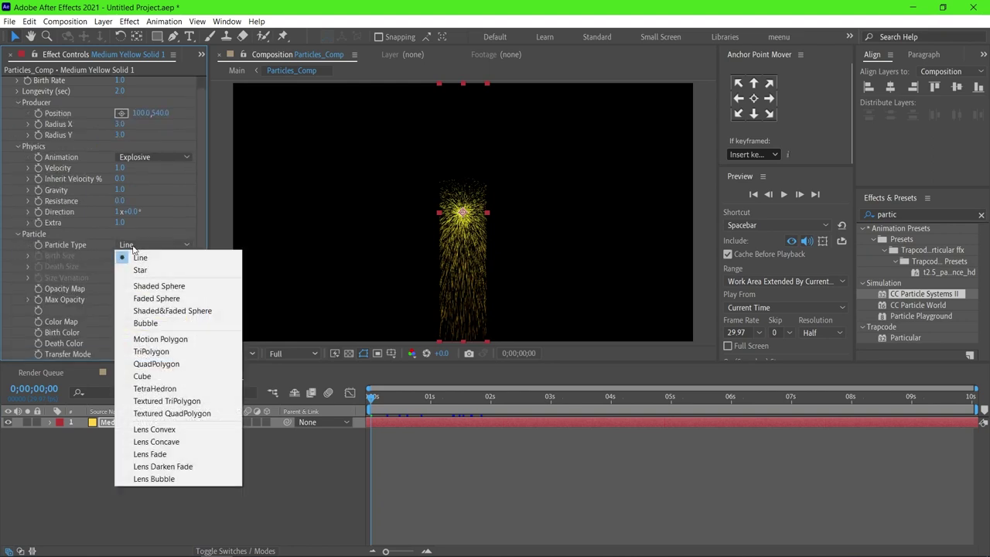
pyautogui.click(166, 443)
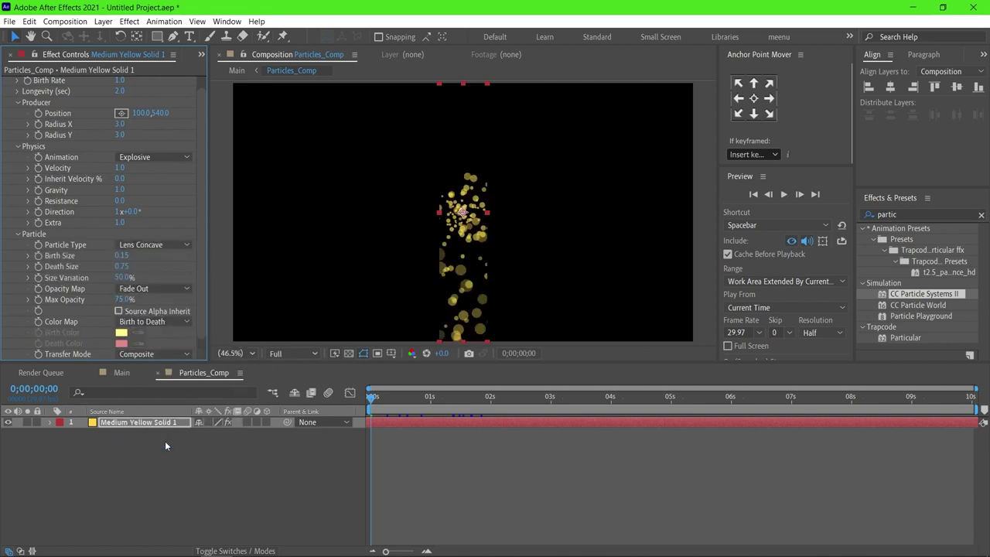
# Step: Set Death Size to 0.20, Fade In and Out opacity, and Add transfer mode
pyautogui.click(124, 266)
pyautogui.write('0')
pyautogui.press('Return')
pyautogui.click(139, 290)
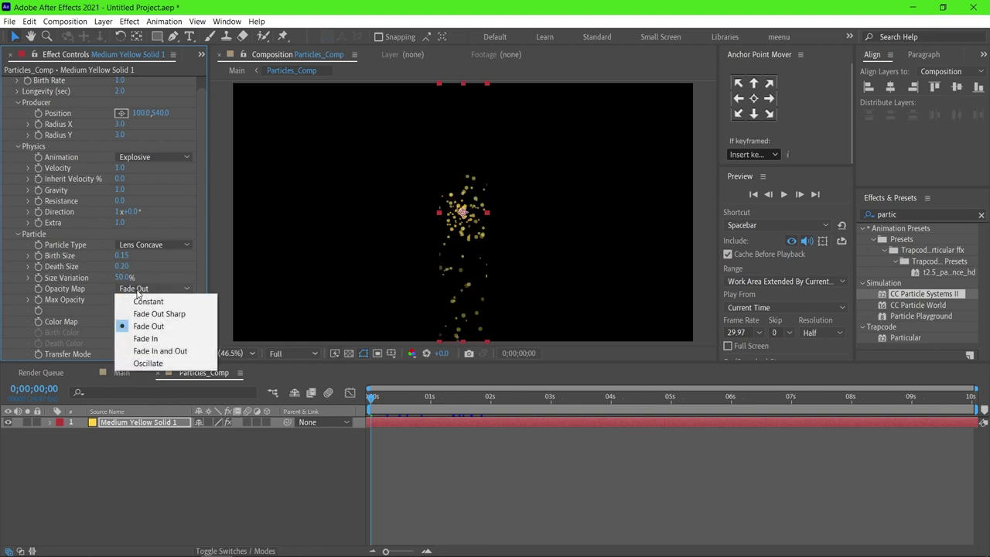
pyautogui.click(172, 357)
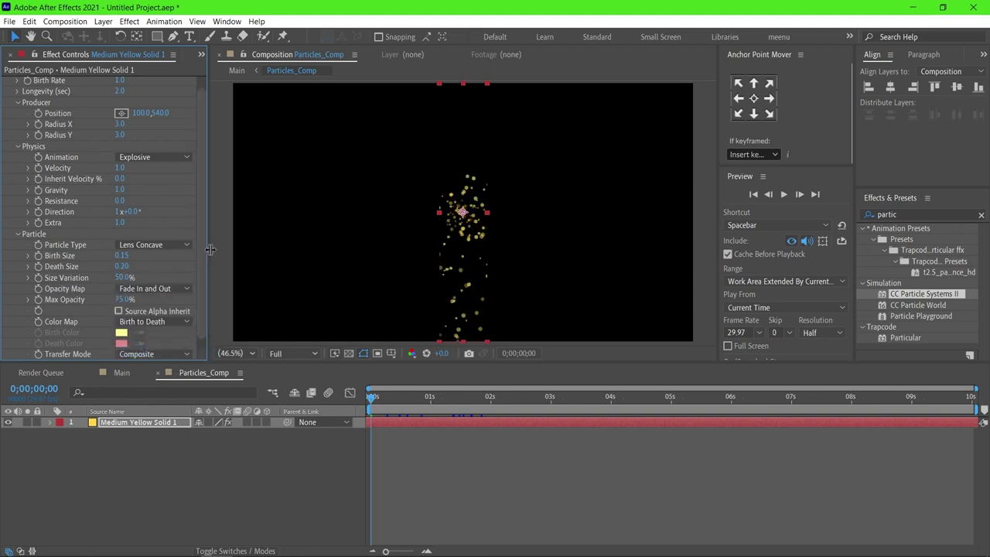
pyautogui.scroll(-1, 202, 243)
pyautogui.click(163, 343)
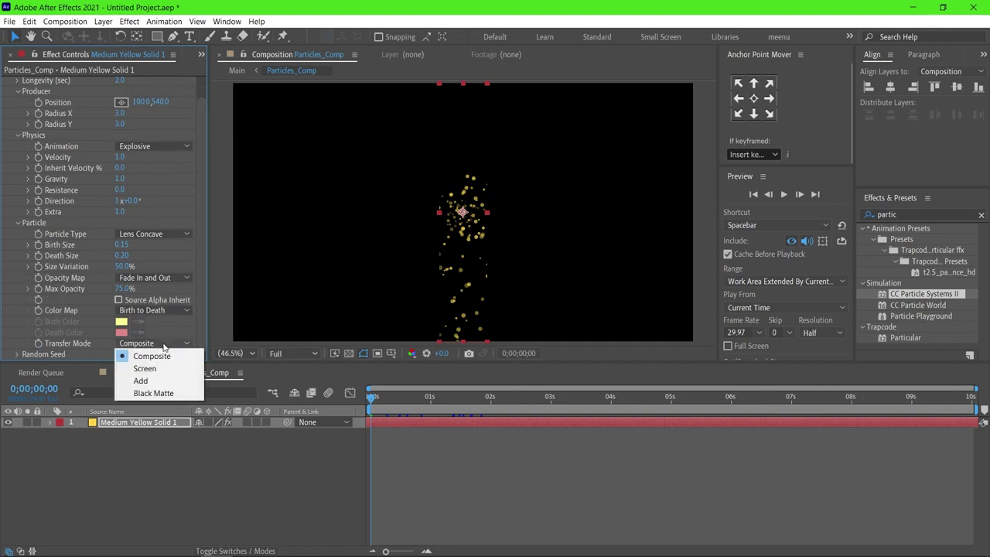
pyautogui.click(158, 380)
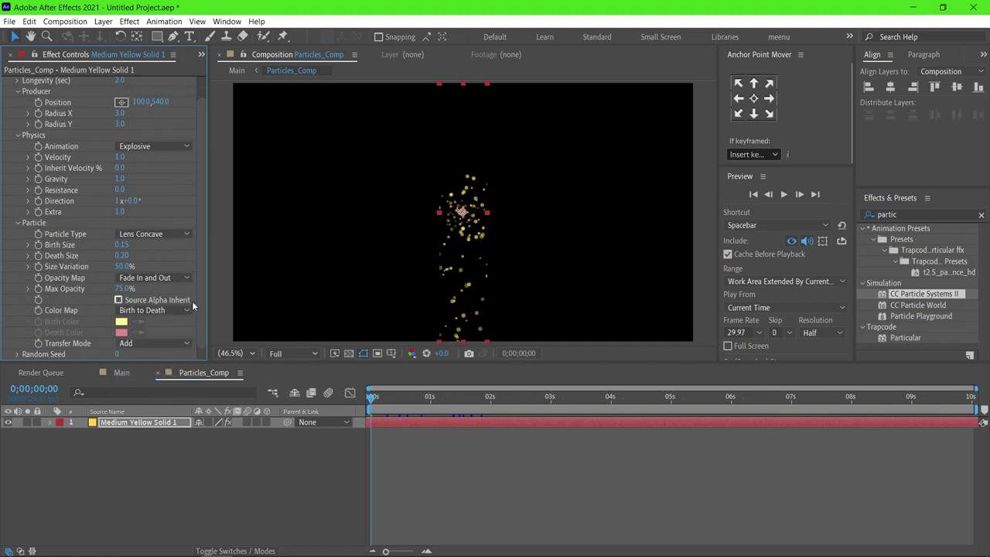
pyautogui.scroll(2, 199, 287)
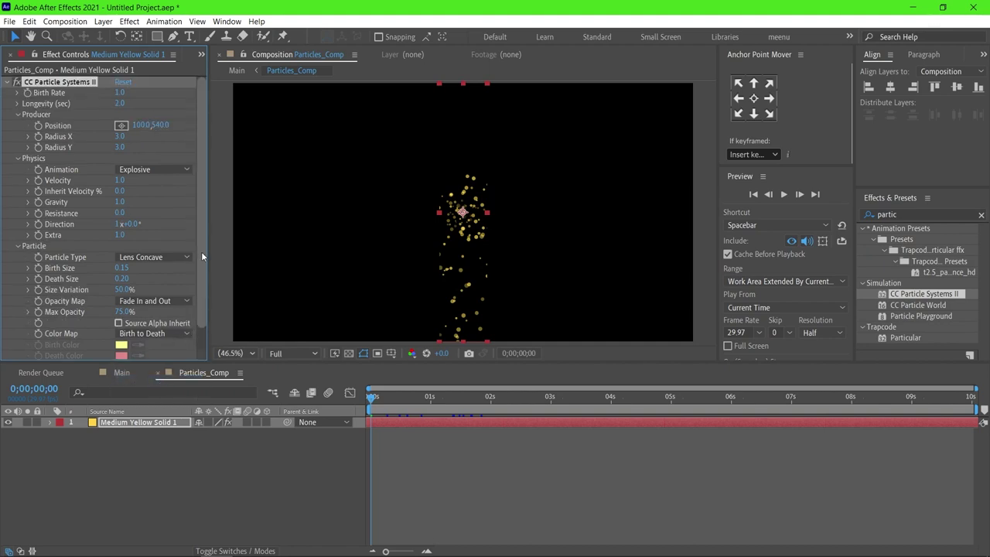
pyautogui.click(120, 201)
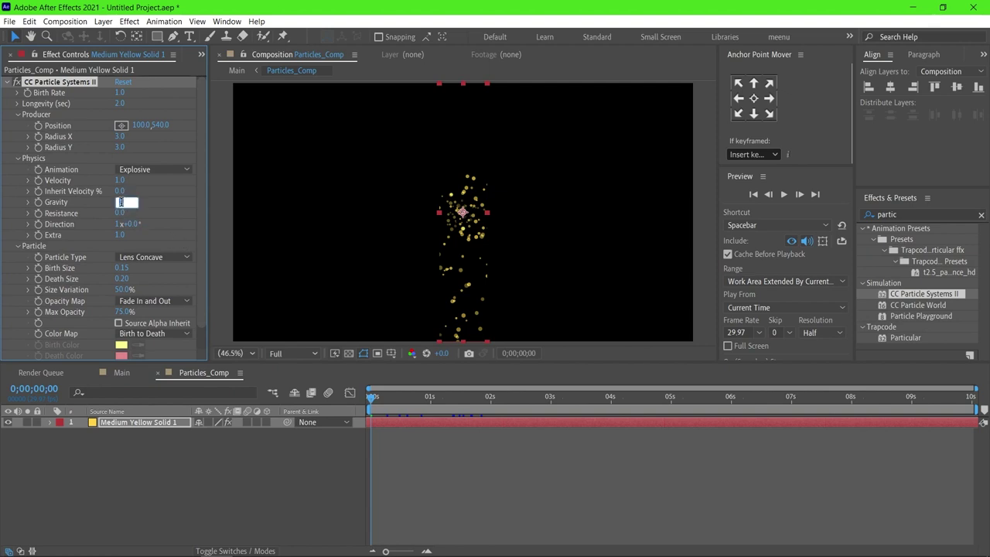
pyautogui.write('0')
# Step: Set the particles' Gravity and Velocity both to 0
pyautogui.press('Return')
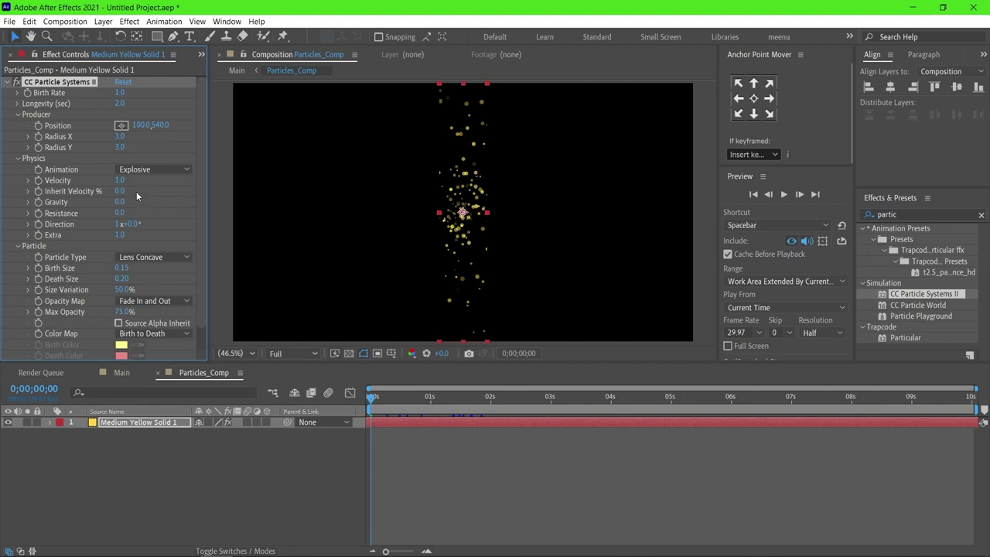
pyautogui.click(120, 180)
pyautogui.write('0')
pyautogui.press('Return')
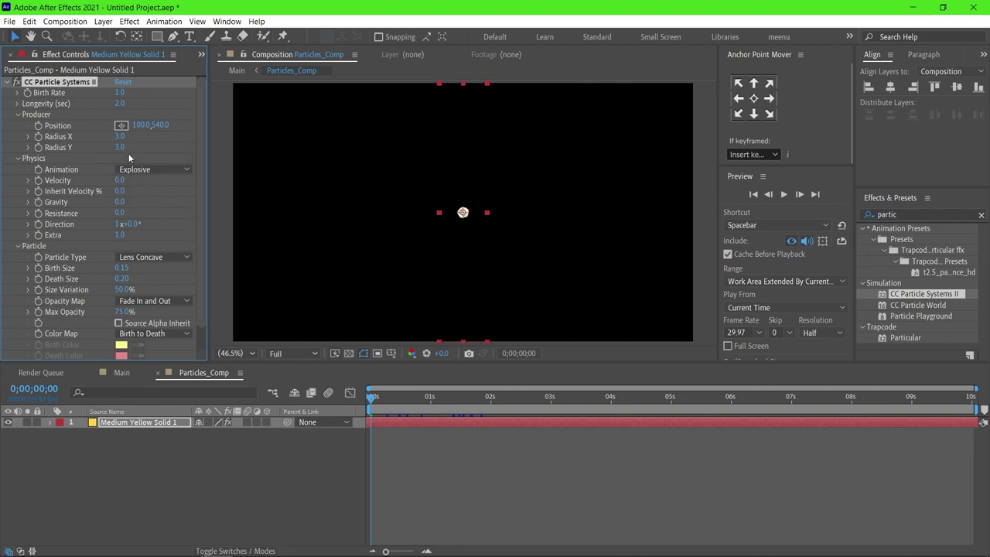
# Step: Stretch the emitter radius into a tall vertical line and preview the particles
pyautogui.moveTo(122, 136); pyautogui.dragTo(122, 137)
pyautogui.moveTo(120, 147); pyautogui.dragTo(229, 109)
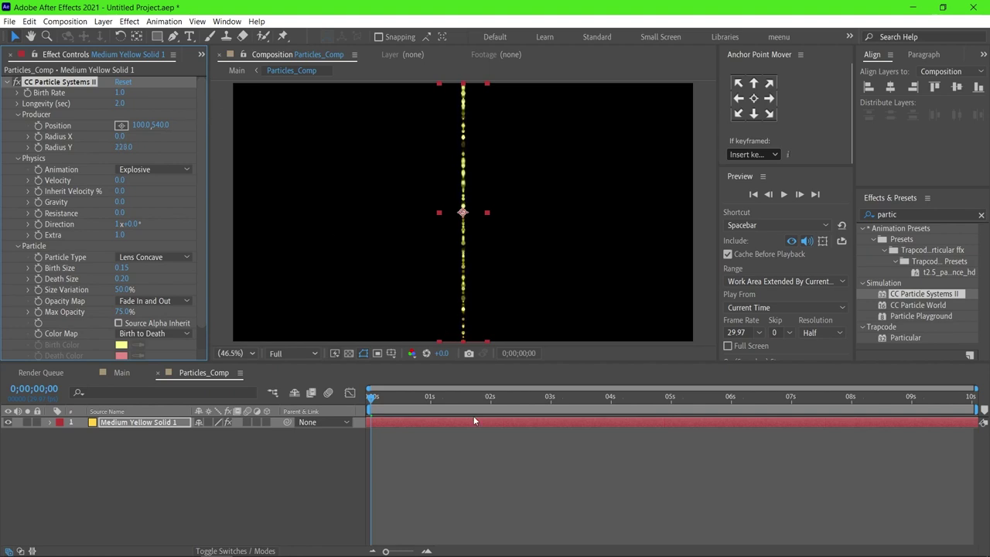
pyautogui.press('space')
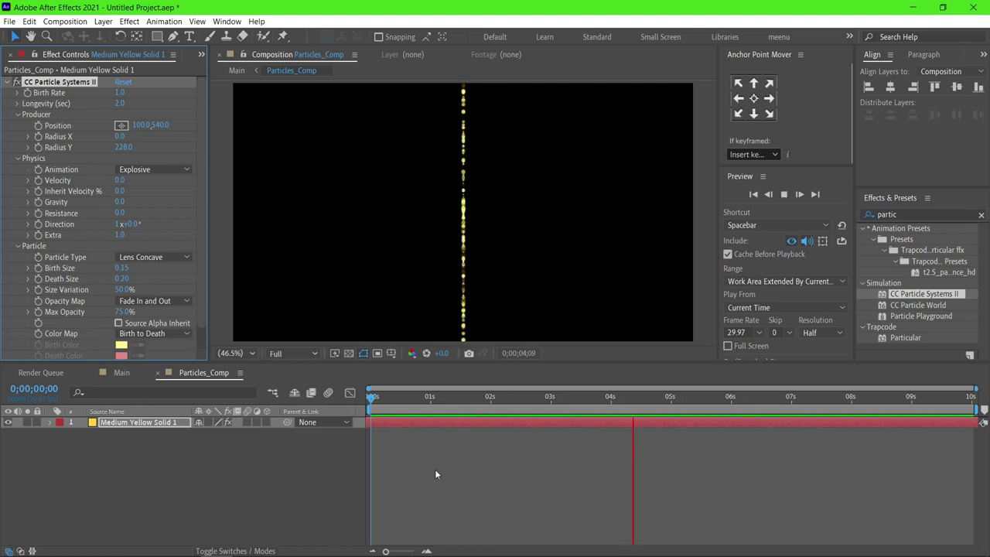
pyautogui.press('space')
# Step: Raise the emitter's Radius Y to 504, preview from the start, and reselect the solid
pyautogui.moveTo(123, 150); pyautogui.dragTo(275, 119)
pyautogui.click(411, 402)
pyautogui.press('Home')
pyautogui.press('space')
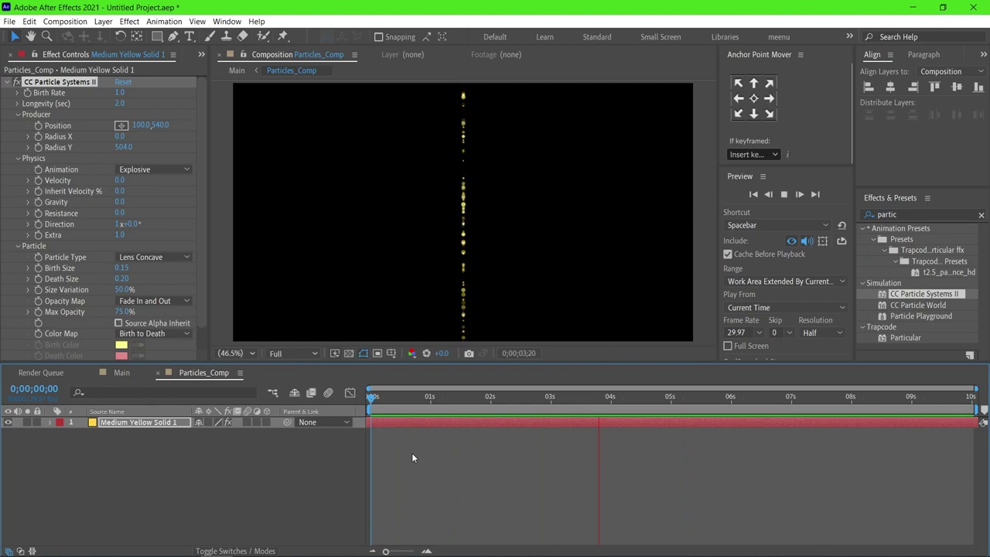
pyautogui.press('space')
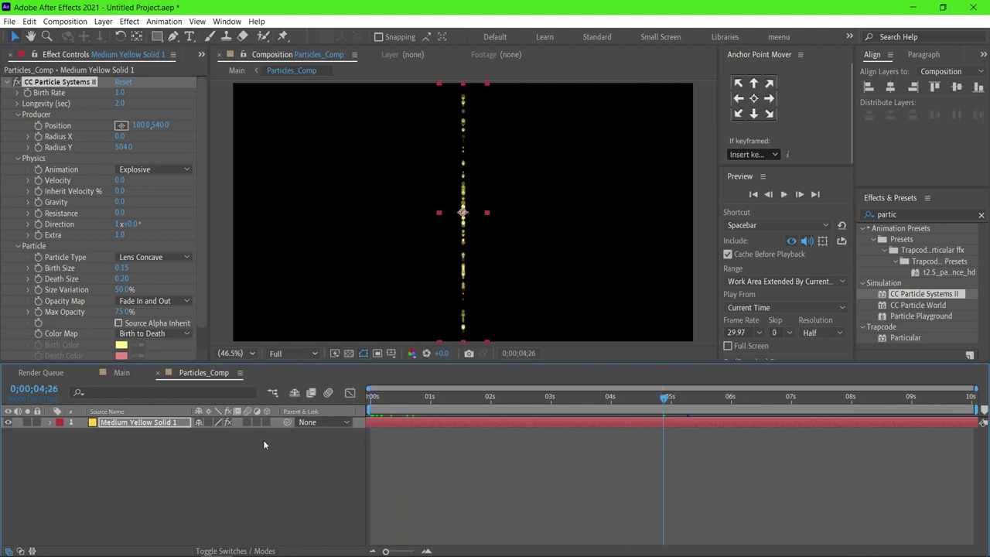
pyautogui.click(140, 422)
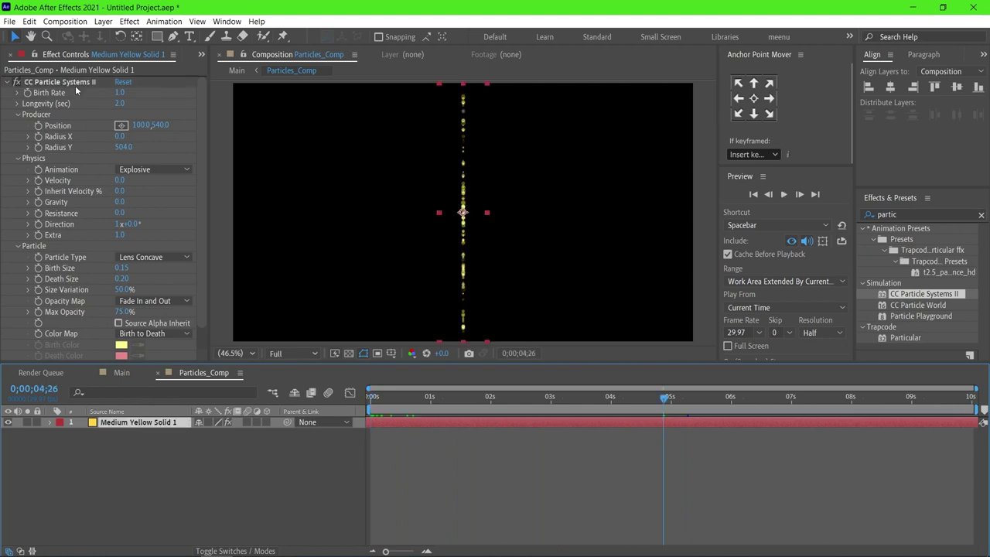
pyautogui.click(28, 21)
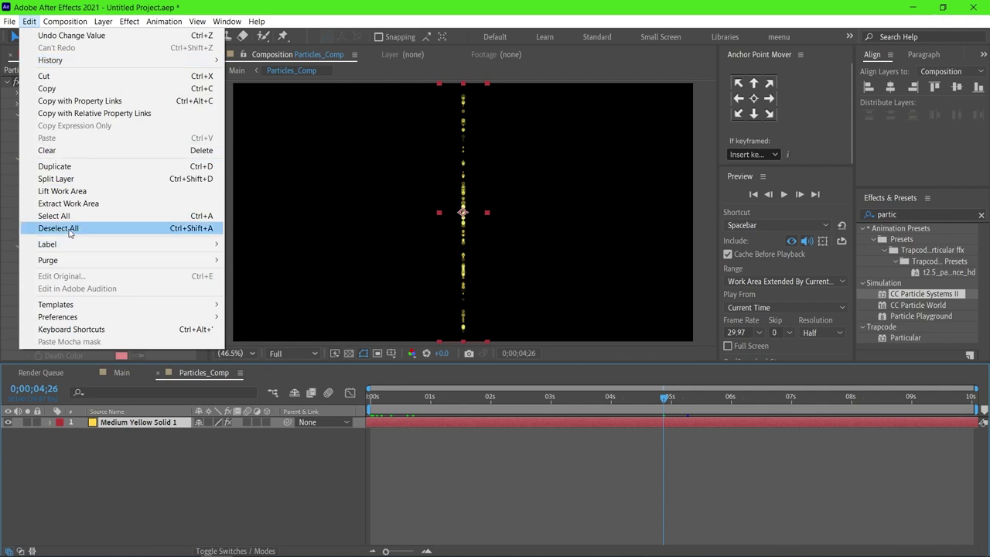
# Step: Duplicate the particle layer and give the copy a Random Seed of 500
pyautogui.click(73, 167)
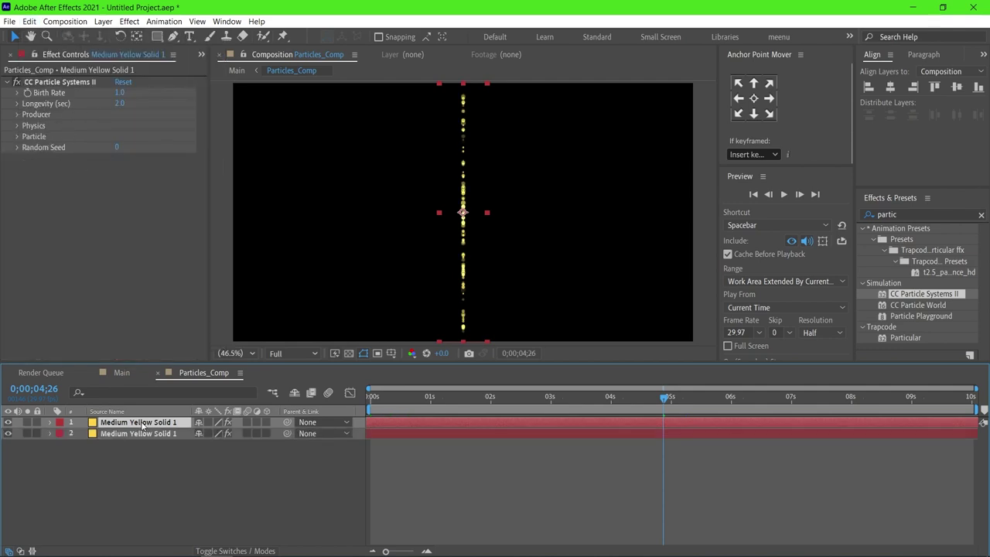
pyautogui.click(116, 147)
pyautogui.write('500')
pyautogui.press('Return')
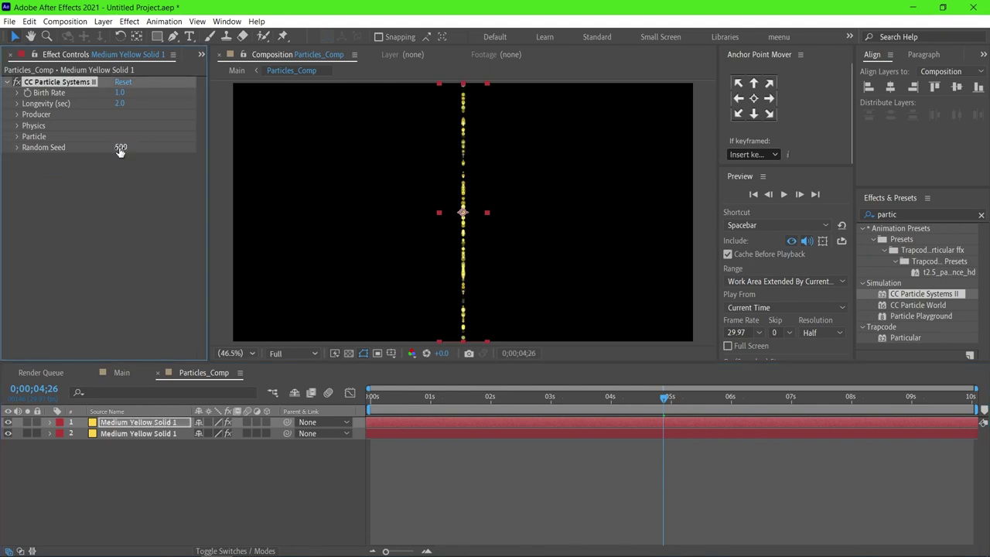
# Step: Solo the copy, switch its particles to Star, and pick an orange Death Color
pyautogui.click(27, 423)
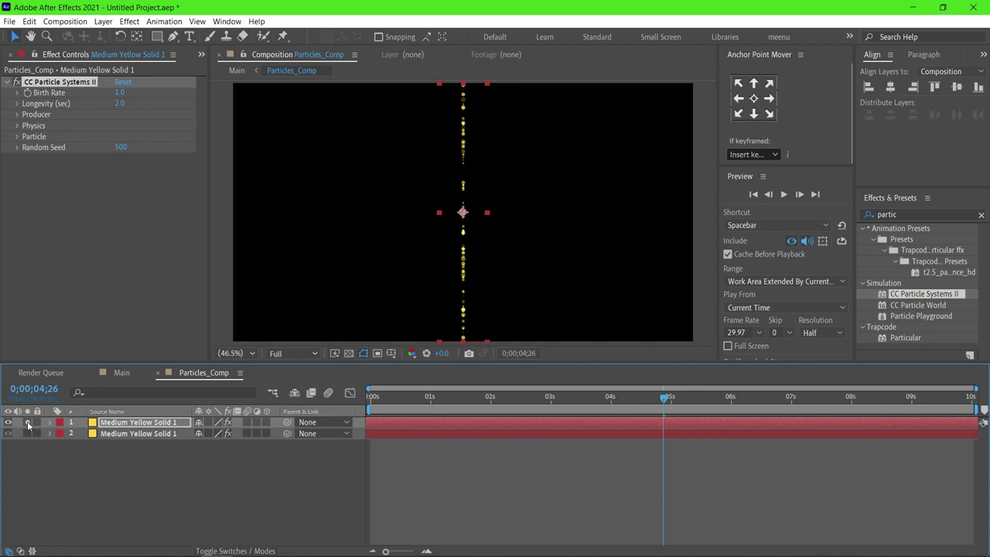
pyautogui.click(17, 136)
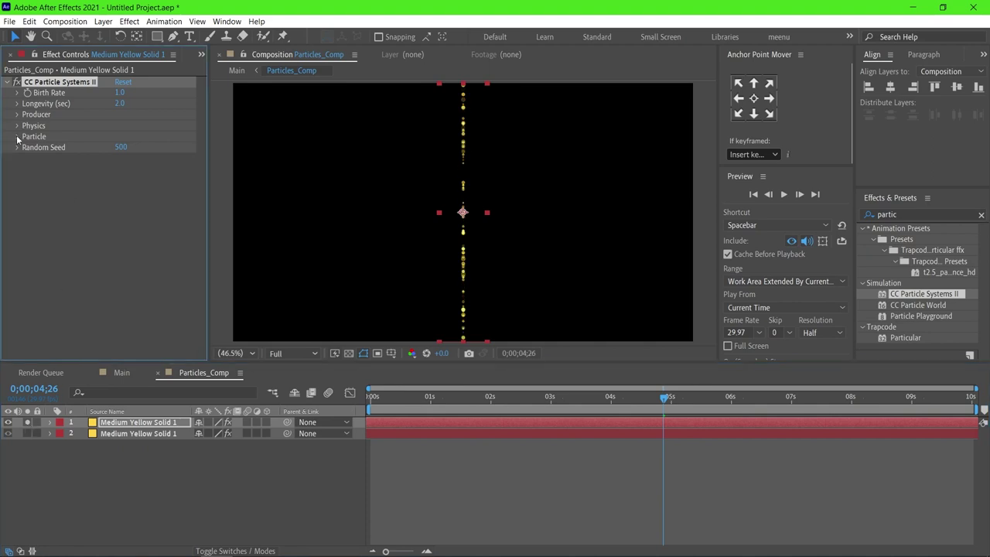
pyautogui.click(158, 148)
pyautogui.click(143, 173)
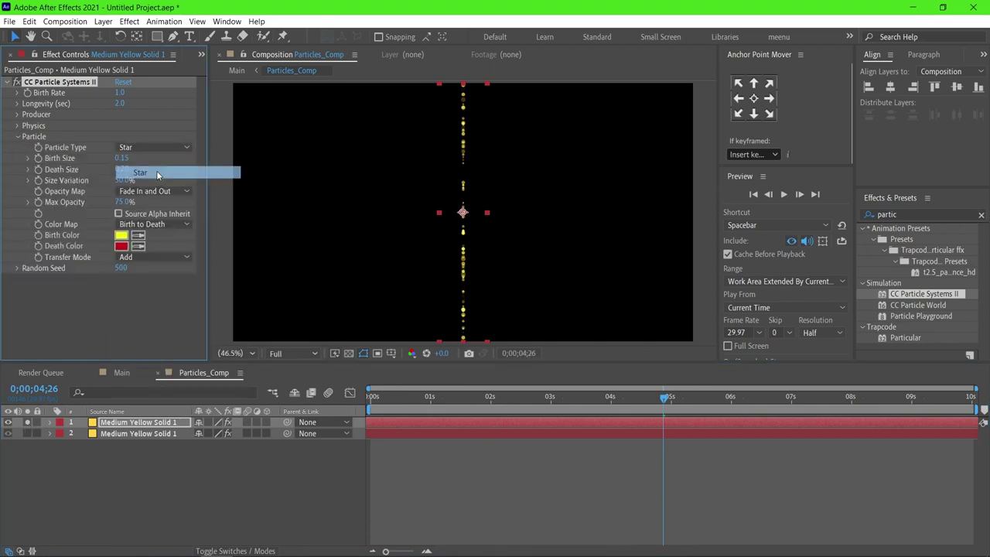
pyautogui.click(121, 246)
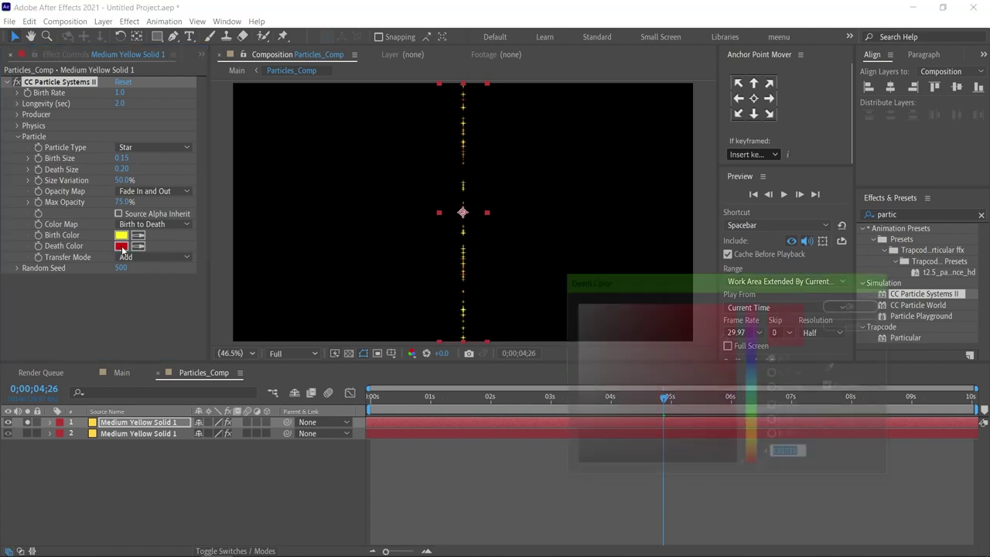
pyautogui.click(751, 452)
pyautogui.moveTo(659, 326); pyautogui.dragTo(672, 301)
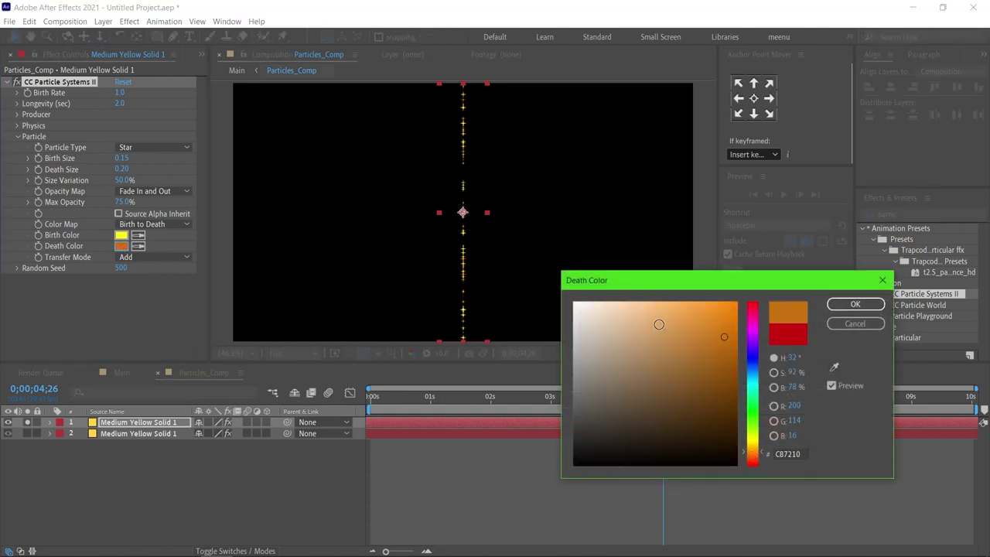
# Step: Confirm the orange death colour, then set Death Size 0.30 and Birth Rate 0.5
pyautogui.click(855, 304)
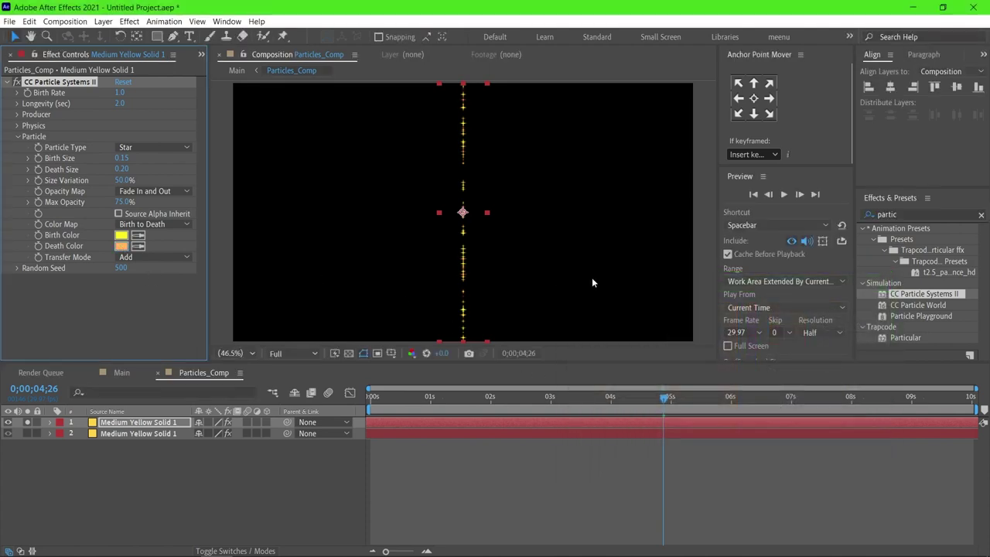
pyautogui.click(120, 170)
pyautogui.write('0')
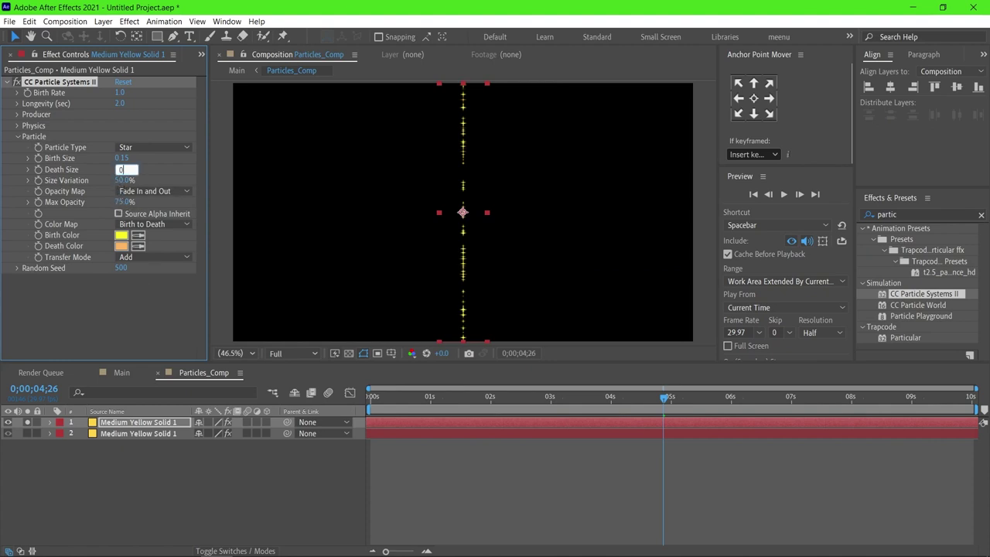
pyautogui.press('Return')
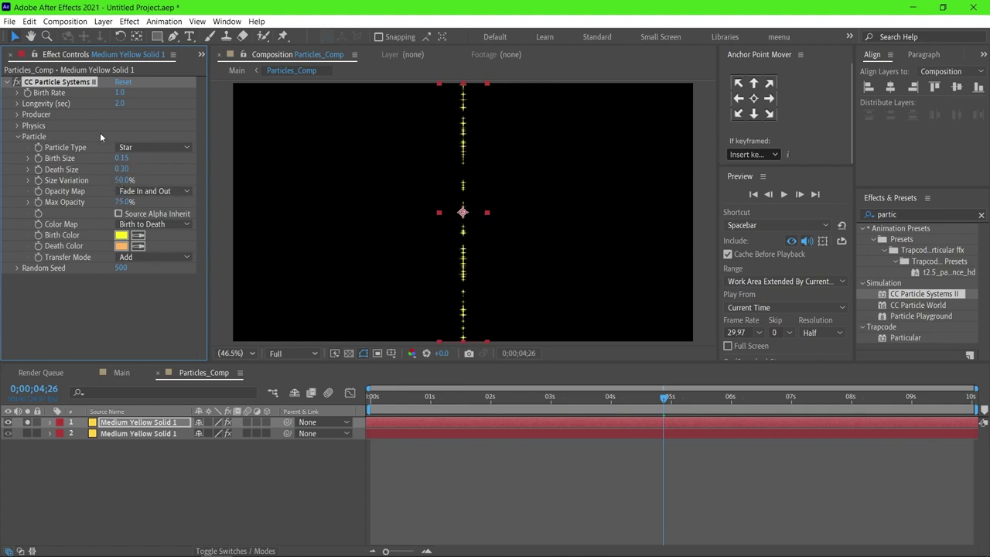
pyautogui.click(120, 93)
pyautogui.write('0.5')
pyautogui.press('Return')
# Step: Set the Opacity Map to Oscillate, unsolo the layer, and preview both particle layers
pyautogui.click(154, 191)
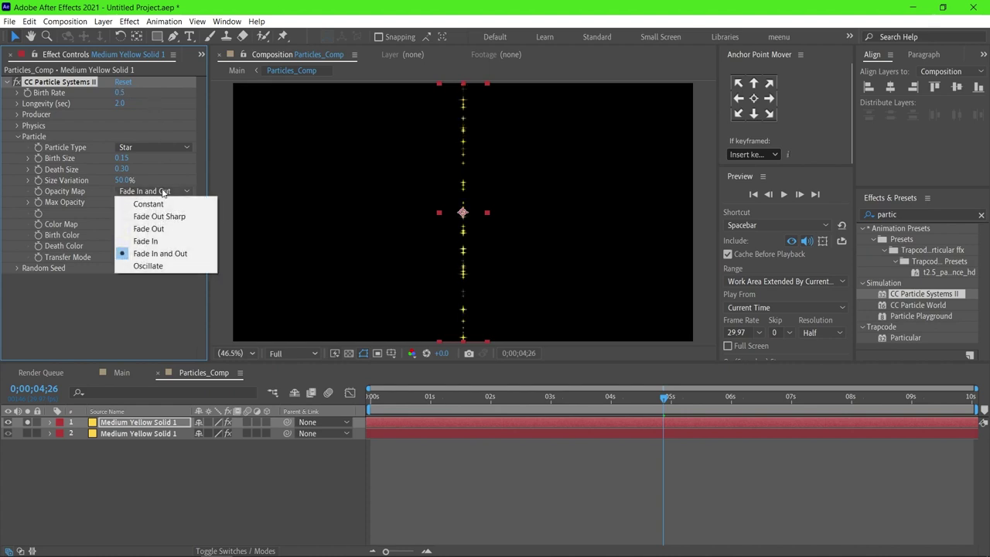
pyautogui.click(154, 265)
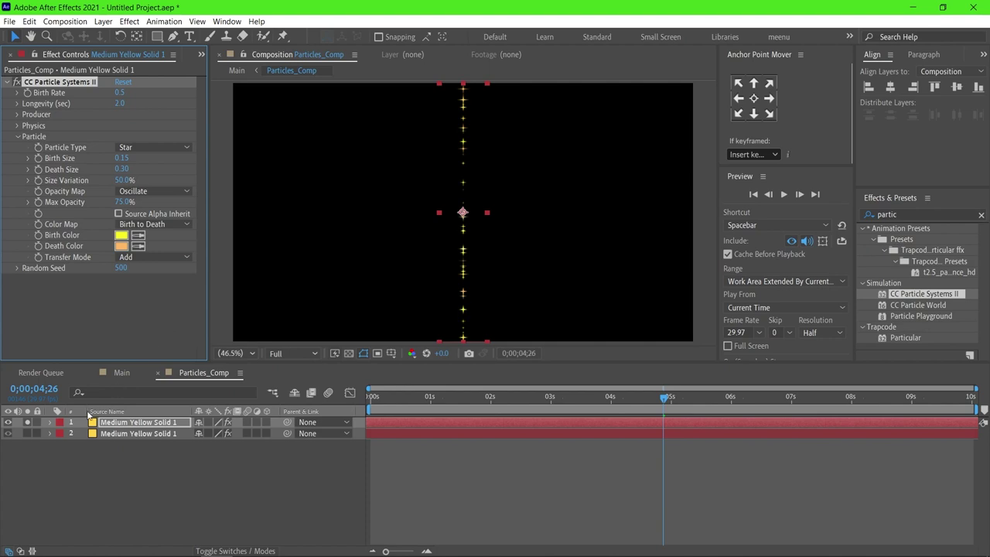
pyautogui.click(27, 423)
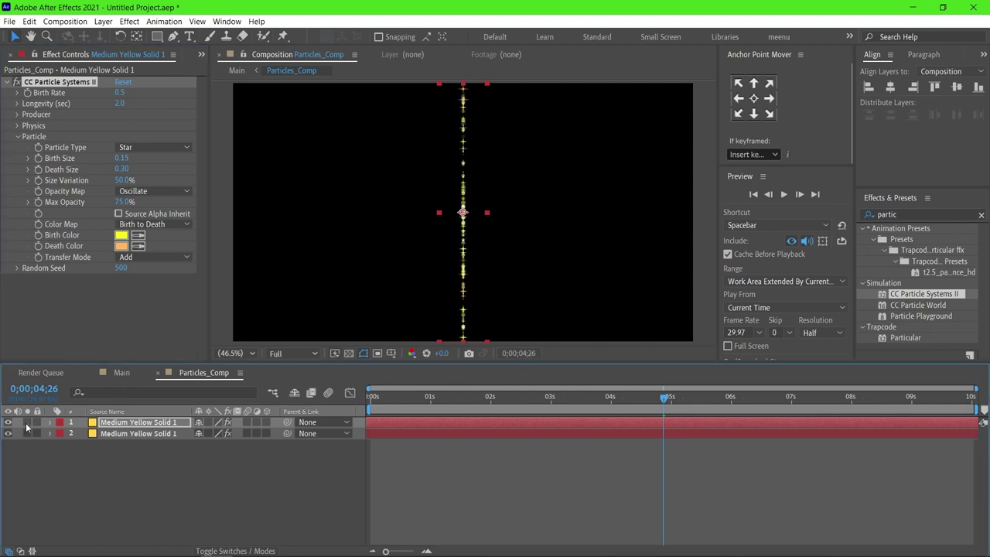
pyautogui.moveTo(397, 400); pyautogui.dragTo(371, 400)
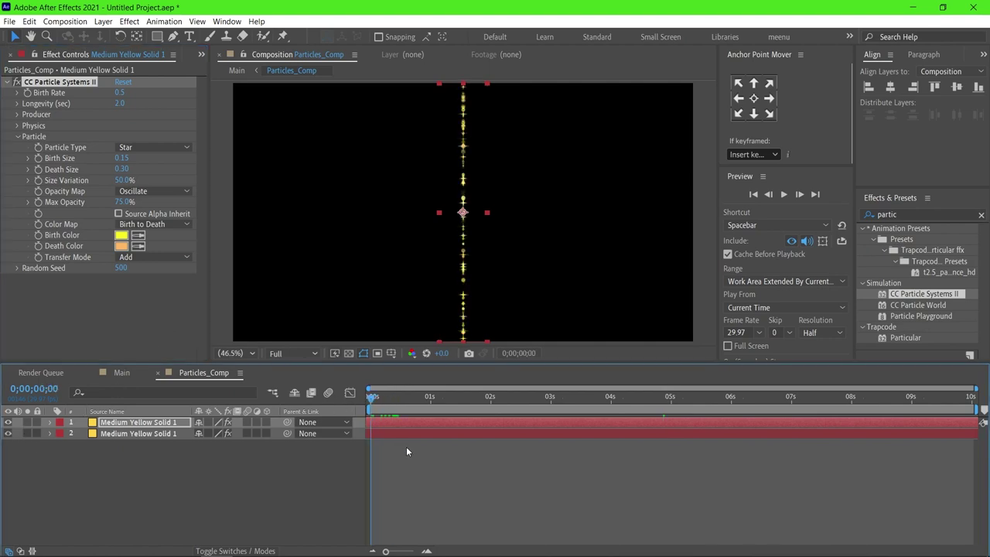
pyautogui.click(427, 460)
pyautogui.press('space')
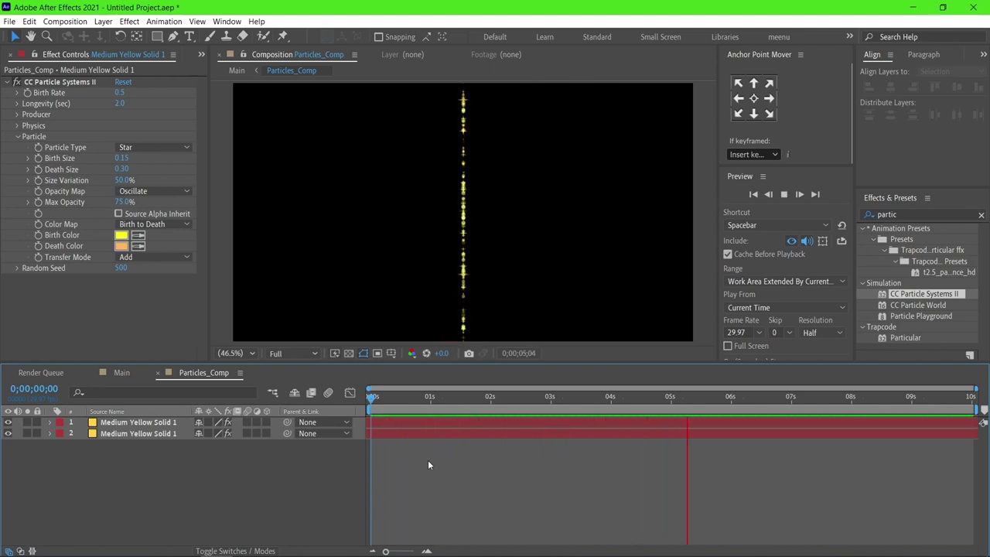
pyautogui.press('space')
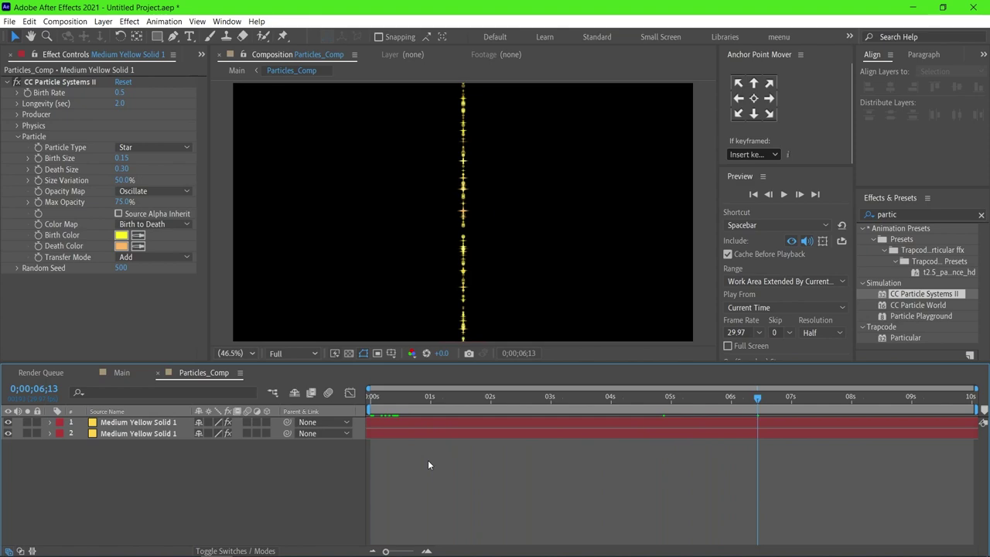
# Step: Change the Particles_Comp composition width to 200 pixels
pyautogui.click(65, 21)
pyautogui.click(81, 52)
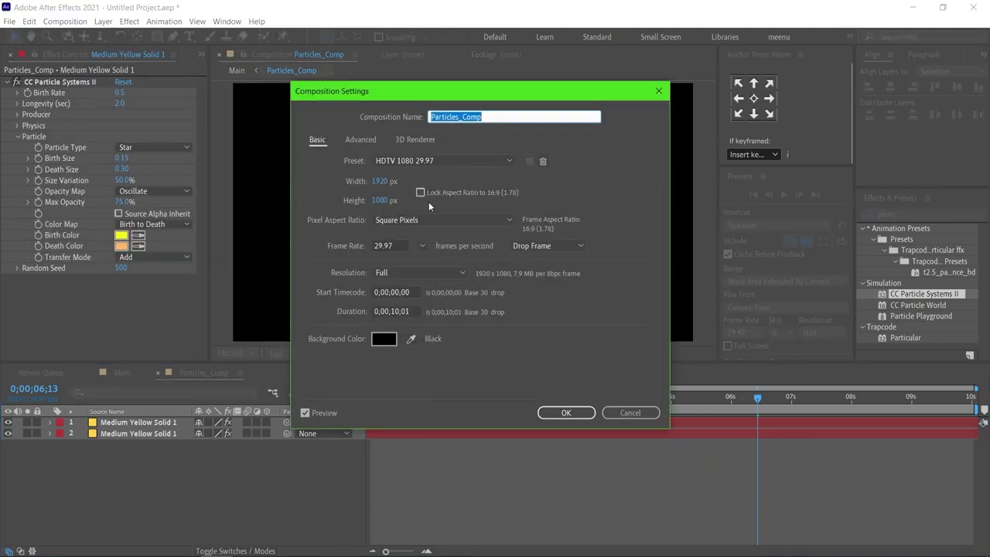
pyautogui.click(379, 181)
pyautogui.write('200')
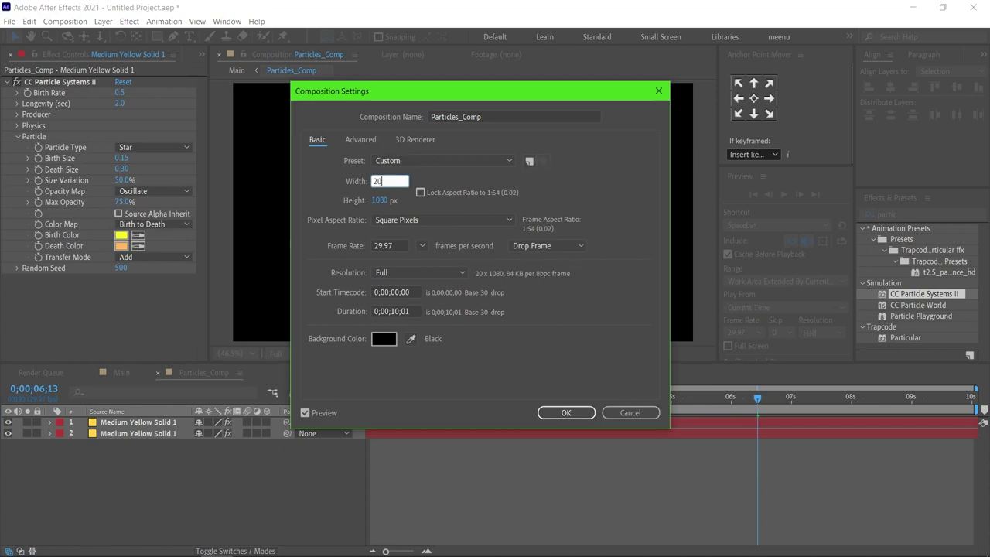
pyautogui.press('Return')
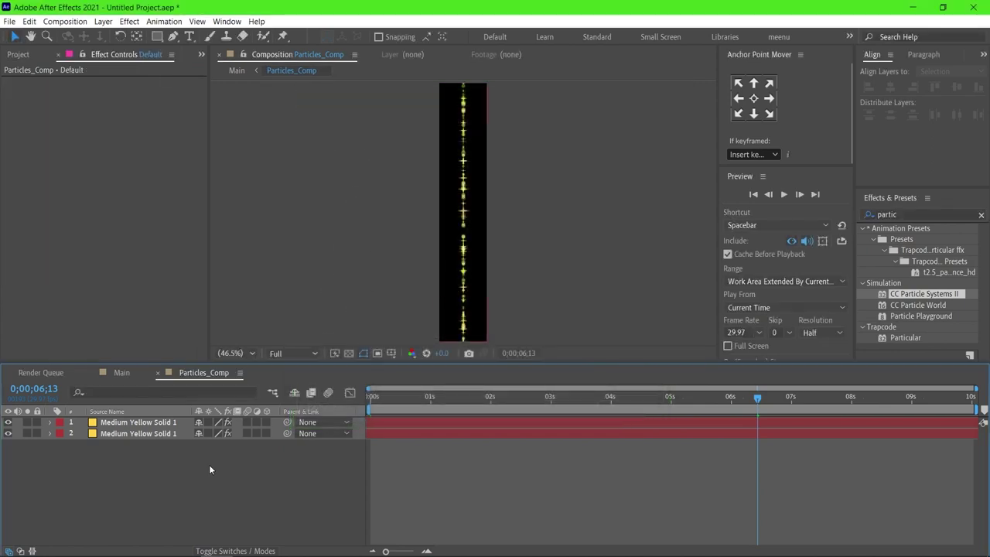
# Step: In Main, scale the Particles_Comp layer to 75%
pyautogui.click(124, 372)
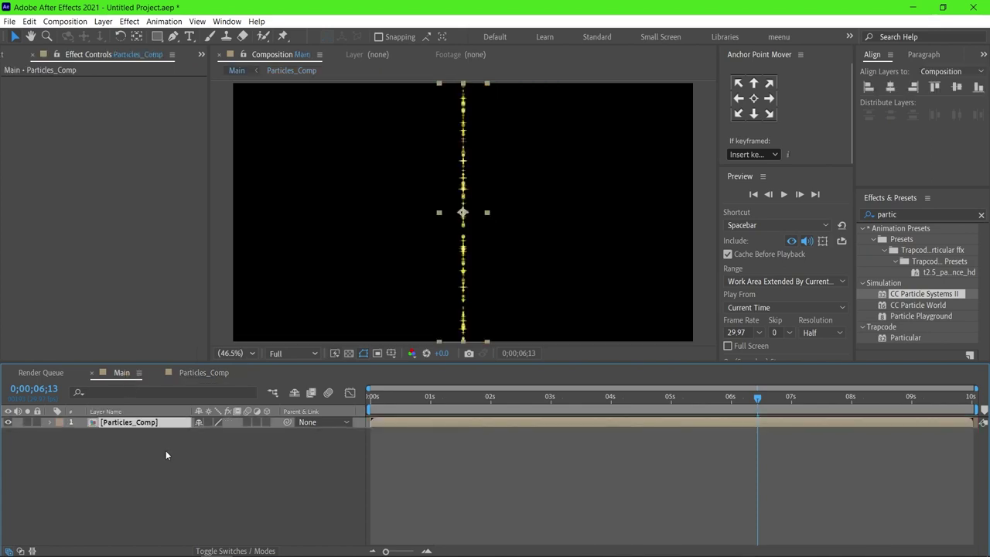
pyautogui.press('s')
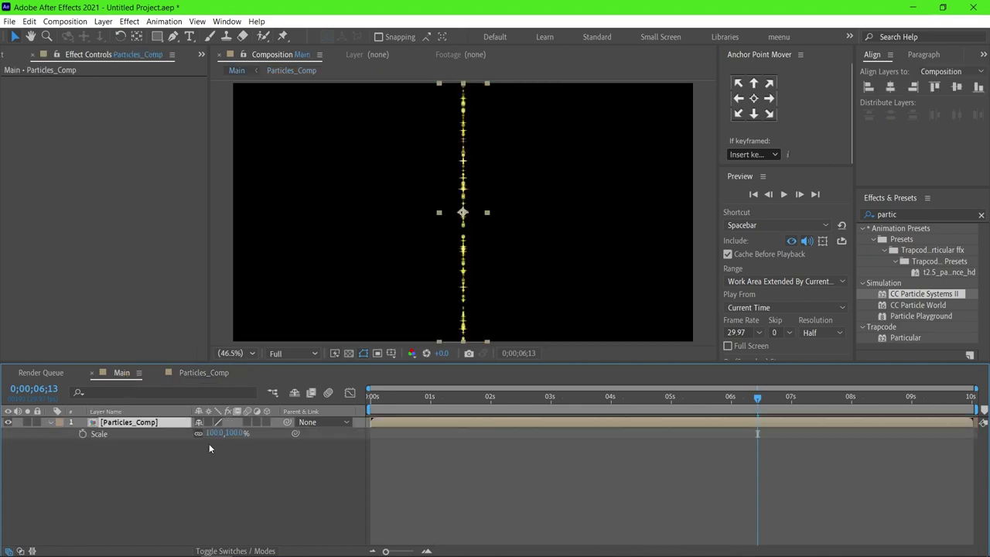
pyautogui.click(240, 433)
pyautogui.write('75')
pyautogui.press('Return')
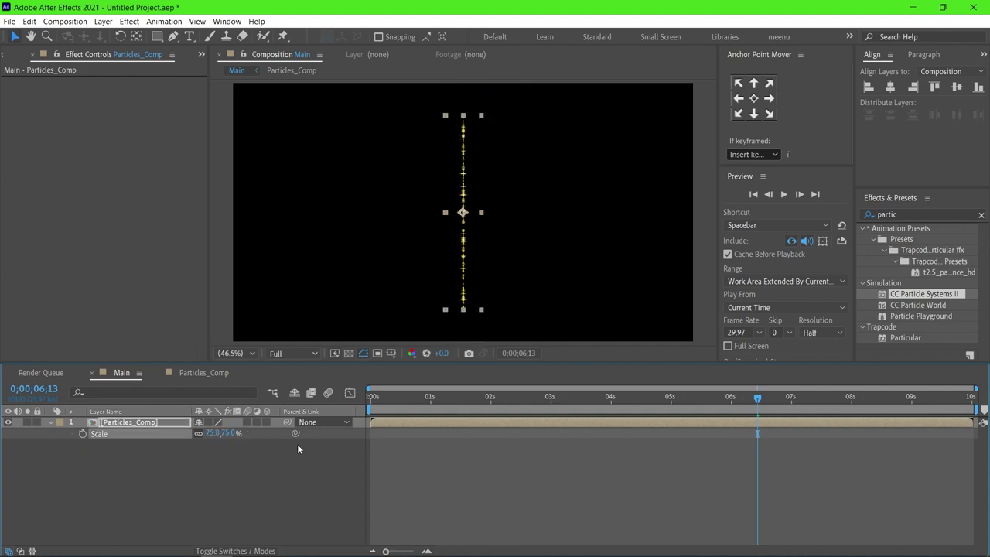
# Step: Move the Particles_Comp layer's anchor point to its bottom centre
pyautogui.click(753, 114)
pyautogui.click(133, 437)
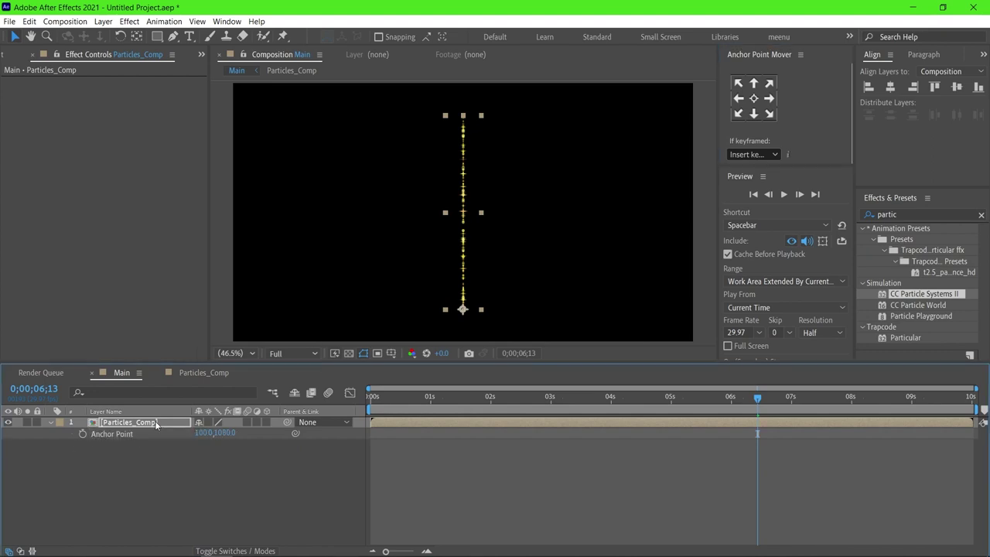
pyautogui.press('a')
pyautogui.moveTo(224, 433)
pyautogui.mouseDown()
pyautogui.moveTo(253, 432)
pyautogui.moveTo(382, 482)
pyautogui.mouseUp()
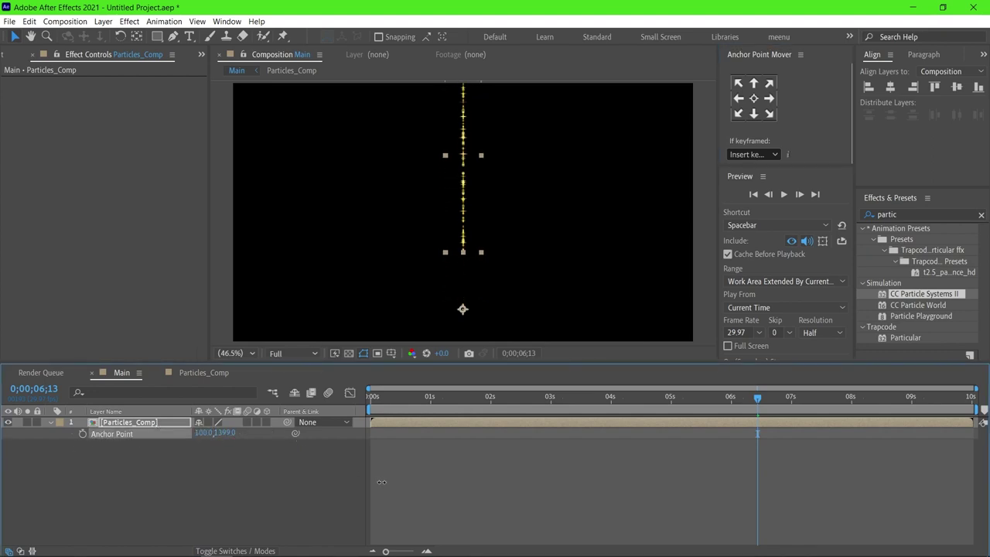
# Step: Set the Particles_Comp layer's Position Y to 1080
pyautogui.press('p')
pyautogui.click(223, 433)
pyautogui.write('1080')
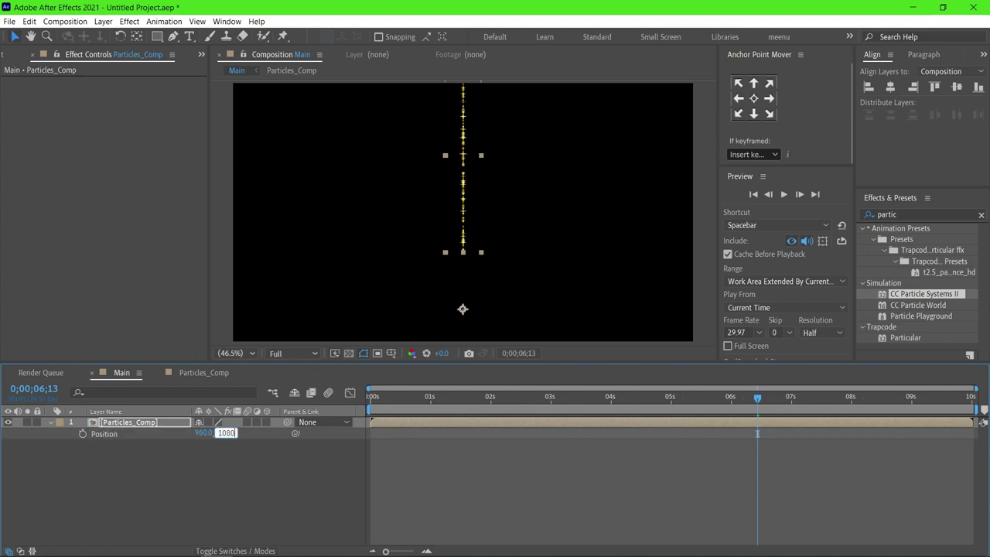
pyautogui.click(300, 432)
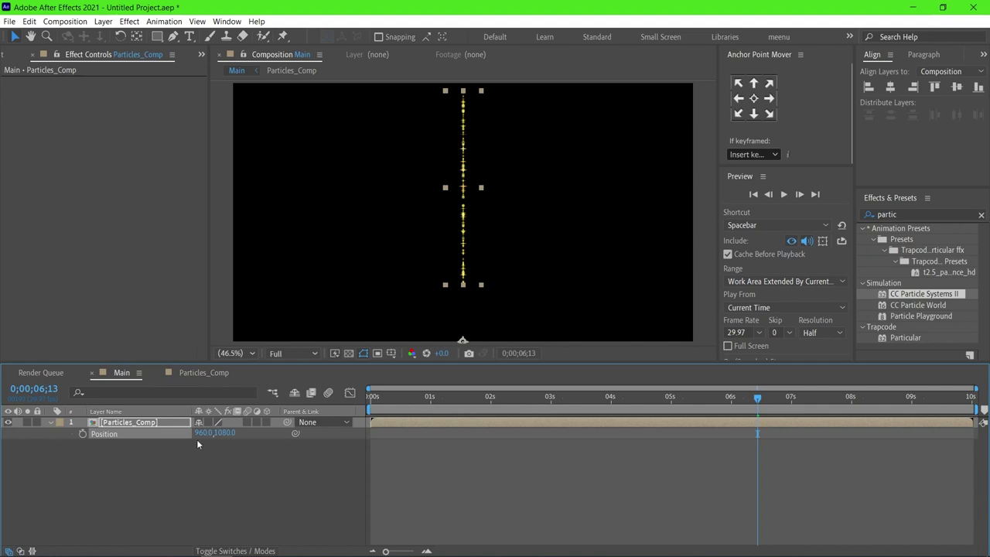
pyautogui.click(182, 424)
# Step: Rotate the Particles_Comp layer to -90°
pyautogui.press('r')
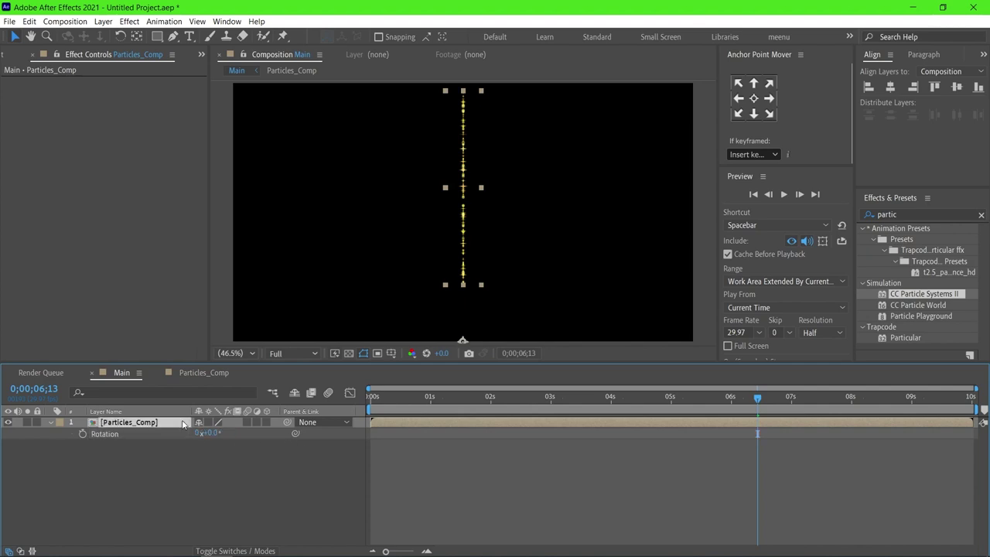
pyautogui.click(215, 435)
pyautogui.write('-90')
pyautogui.press('Return')
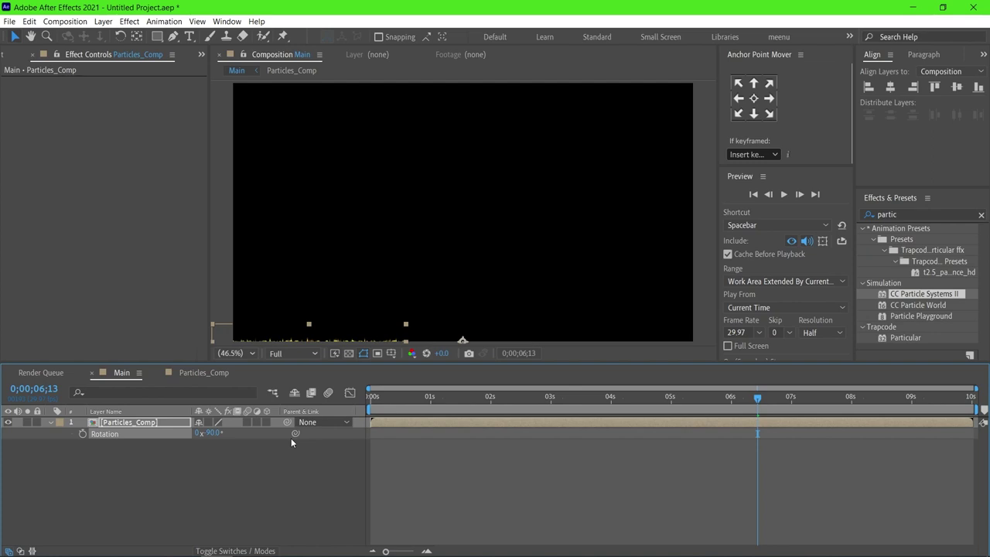
# Step: Raise the particle line to Position Y 1055
pyautogui.click(169, 423)
pyautogui.press('p')
pyautogui.moveTo(223, 432); pyautogui.dragTo(209, 433)
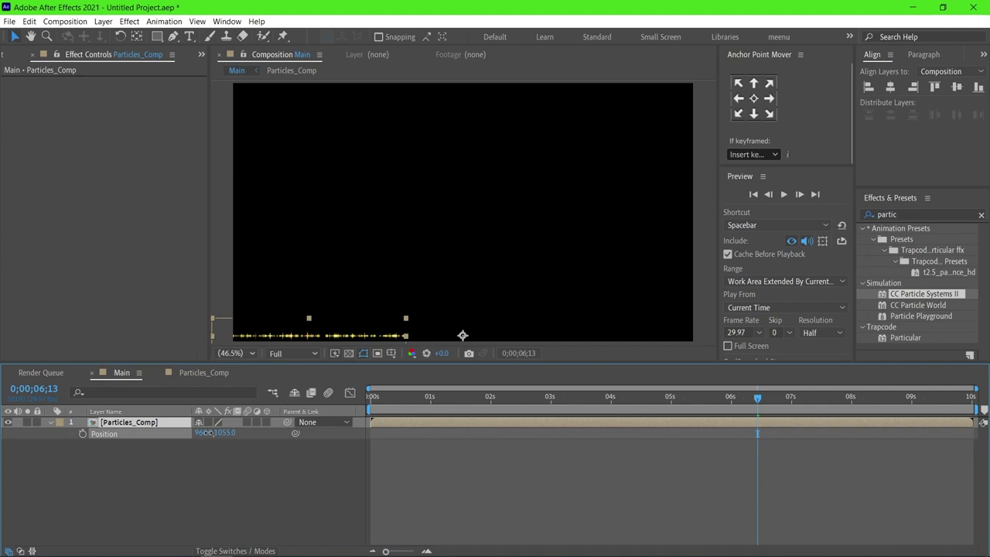
pyautogui.press('Return')
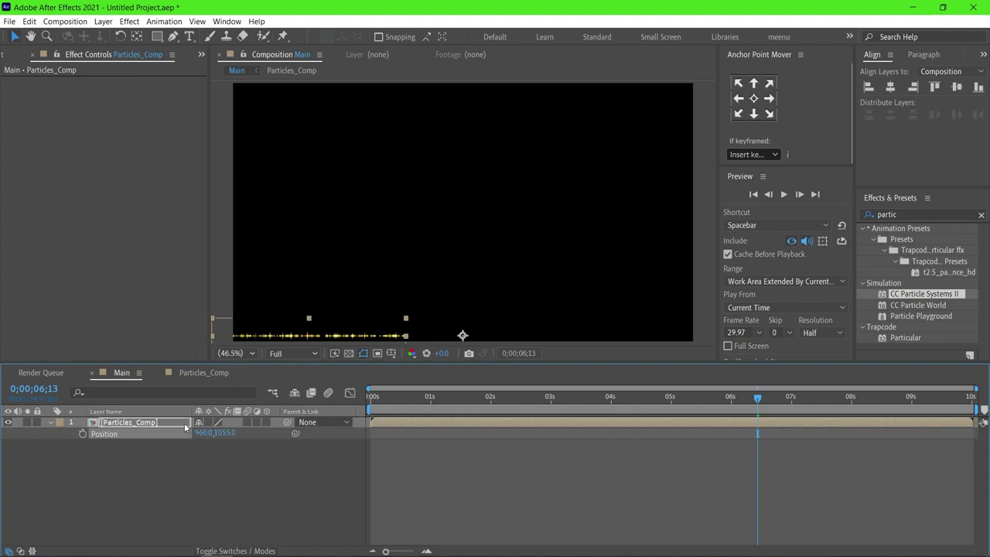
pyautogui.press('Return')
# Step: Scale the Particles_Comp layer down to 68%
pyautogui.press('s')
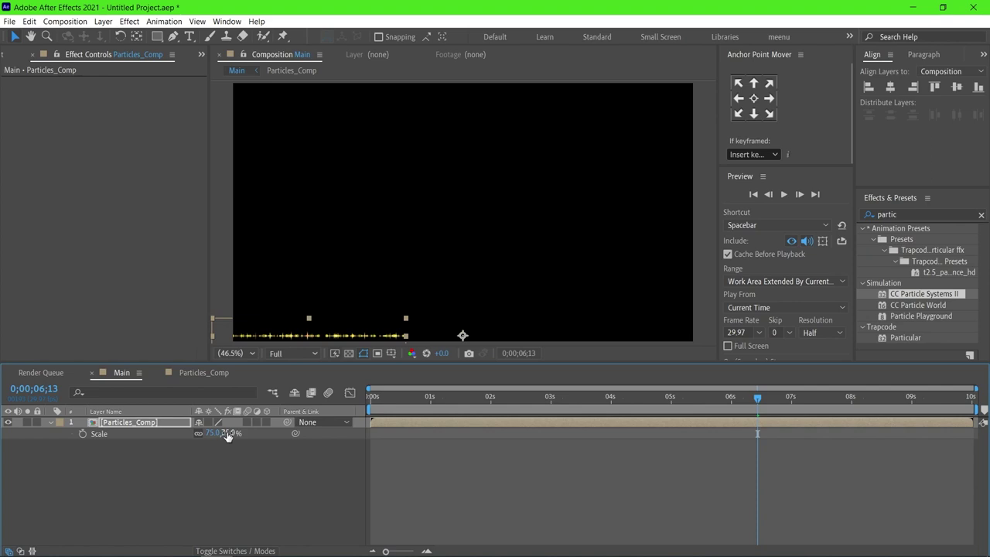
pyautogui.moveTo(221, 433); pyautogui.dragTo(220, 434)
pyautogui.click(229, 433)
pyautogui.write('70')
pyautogui.press('Return')
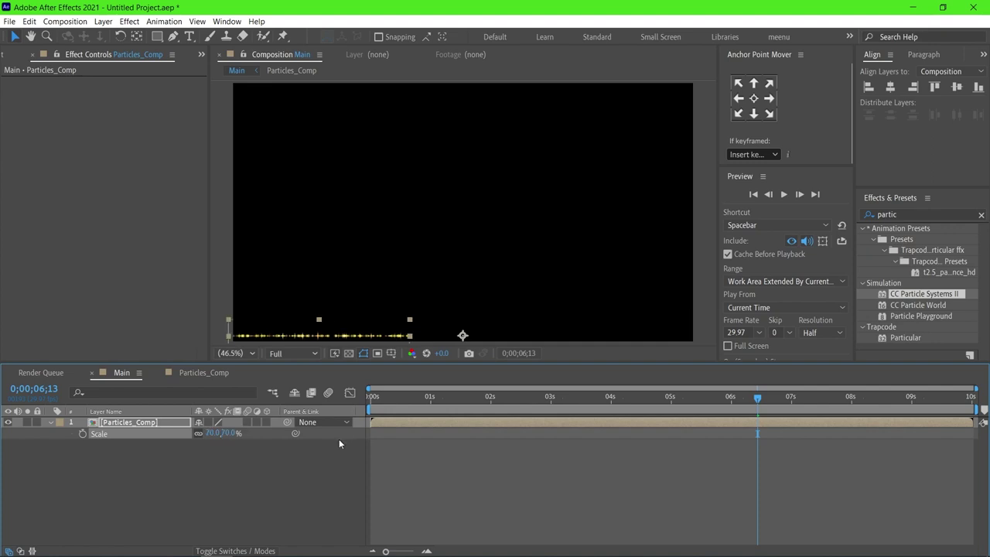
pyautogui.click(229, 433)
pyautogui.write('68')
pyautogui.press('Return')
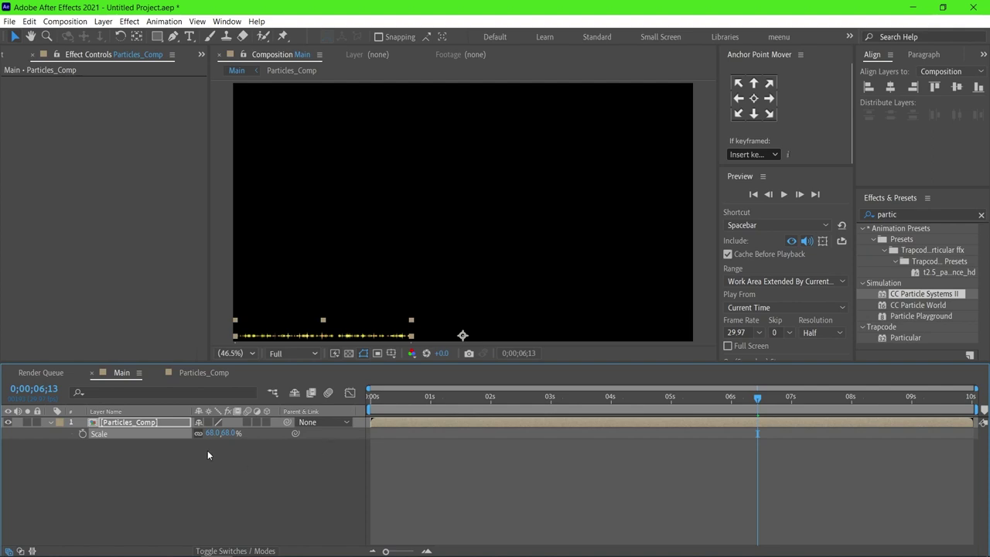
pyautogui.click(207, 453)
pyautogui.click(153, 424)
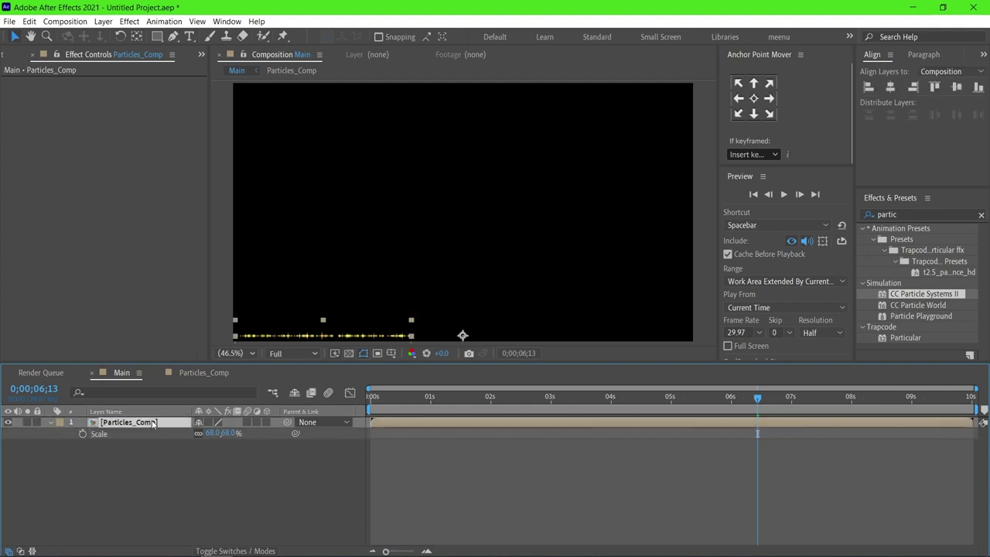
pyautogui.click(10, 21)
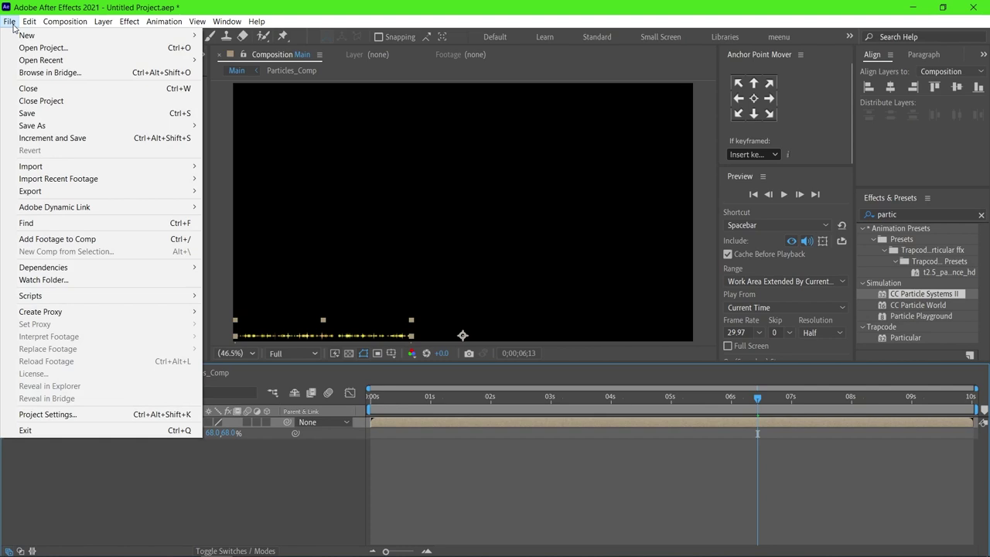
# Step: Run DuplicateWithRotation_Panel.jsx to make 30 duplicates with a 6° rotation offset
pyautogui.moveTo(12, 296)
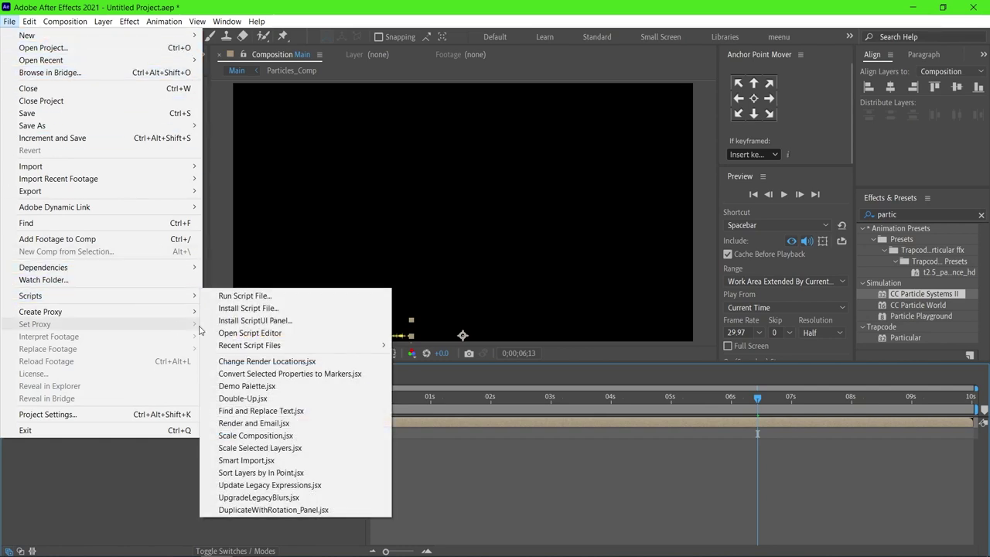
pyautogui.click(249, 510)
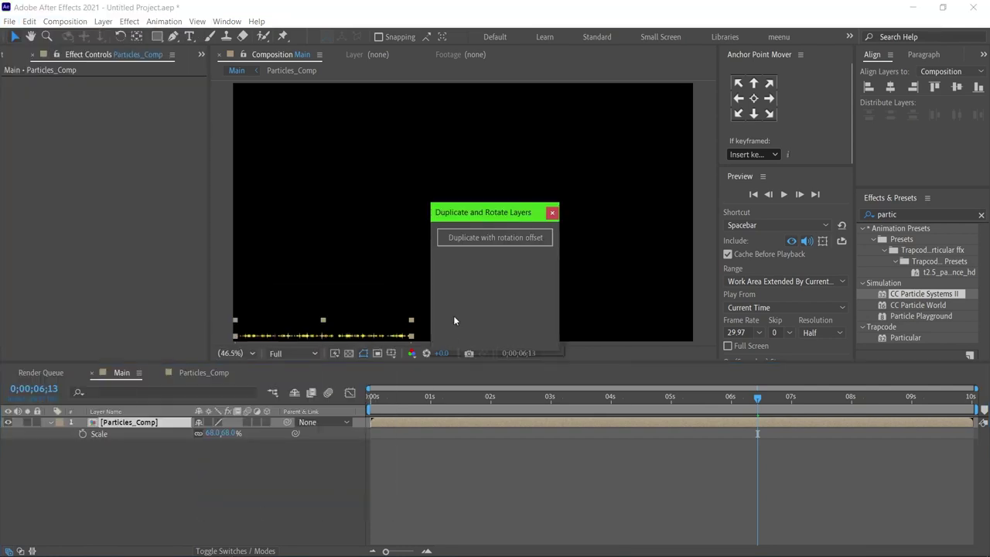
pyautogui.click(495, 238)
pyautogui.click(512, 333)
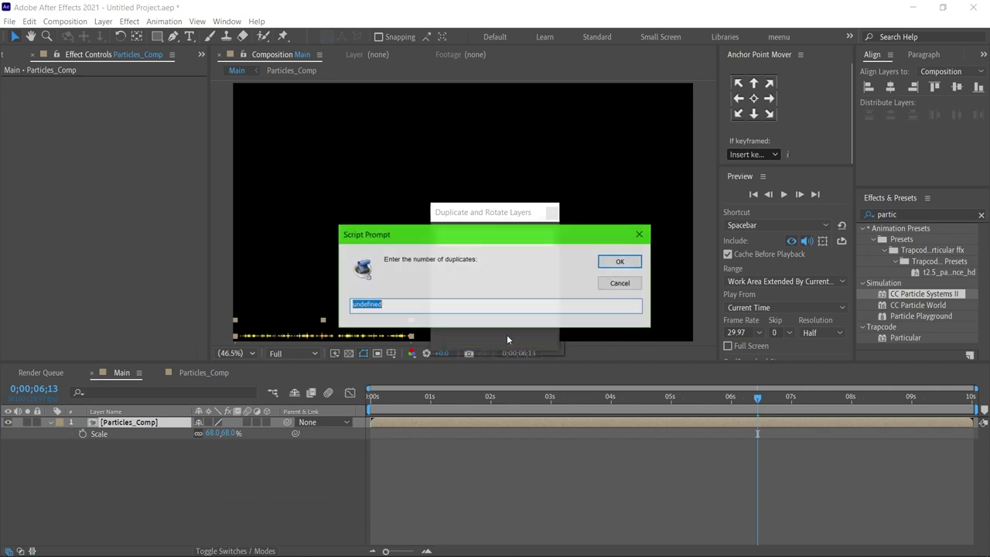
pyautogui.write('30')
pyautogui.click(620, 261)
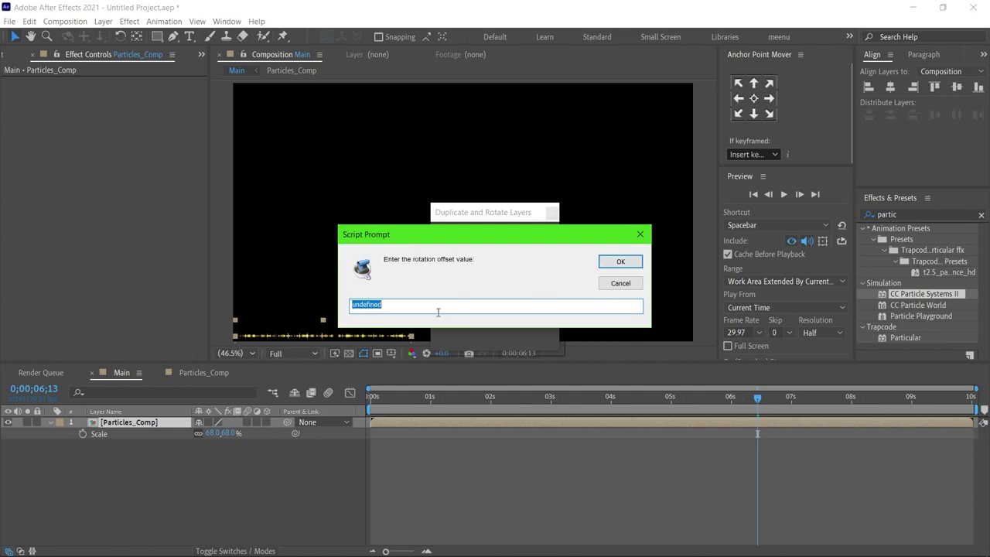
pyautogui.write('6')
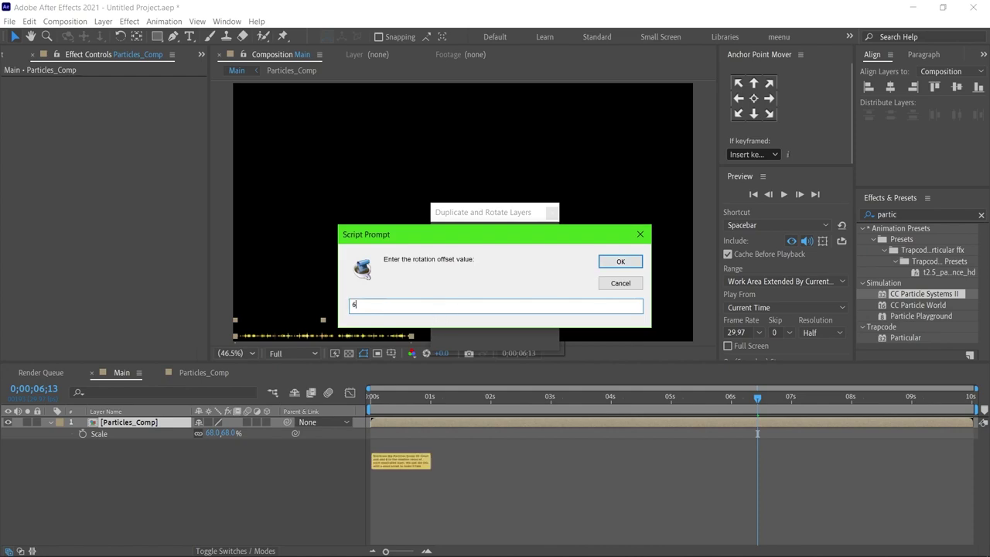
pyautogui.click(600, 264)
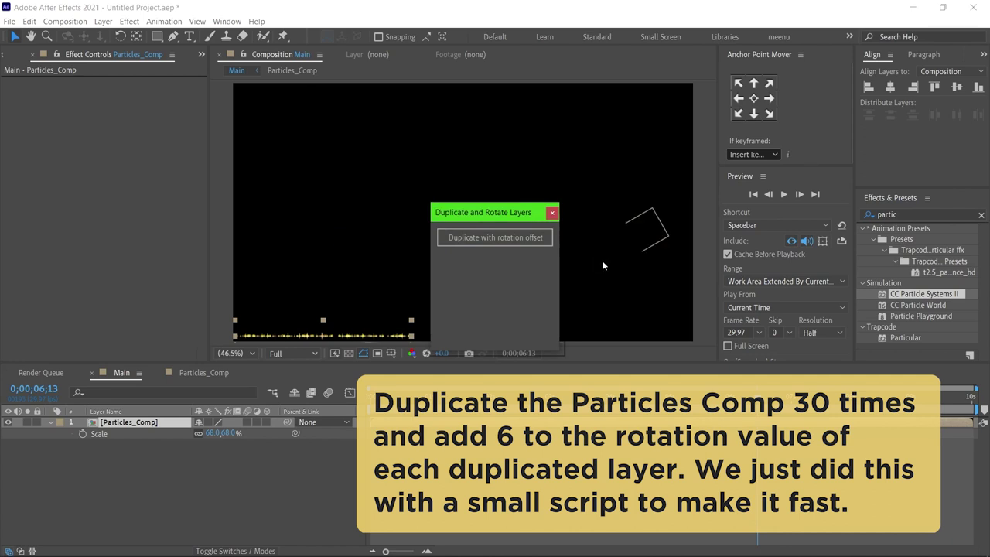
pyautogui.click(552, 213)
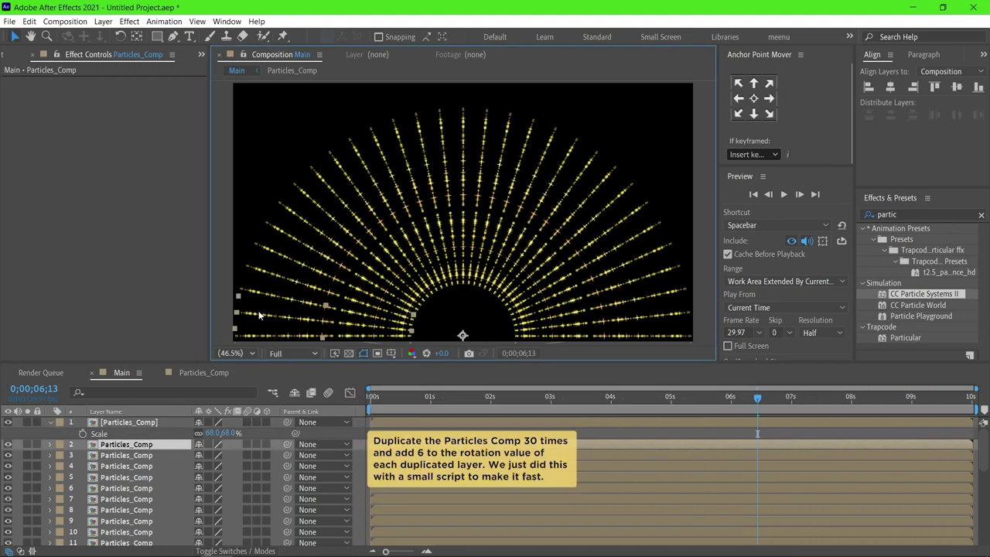
# Step: Select layer 2 and add the even layers 4 through 18 to the selection
pyautogui.hotkey('ctrl', 'Down')
pyautogui.keyDown('ctrl'); pyautogui.click(158, 467); pyautogui.keyUp('ctrl')
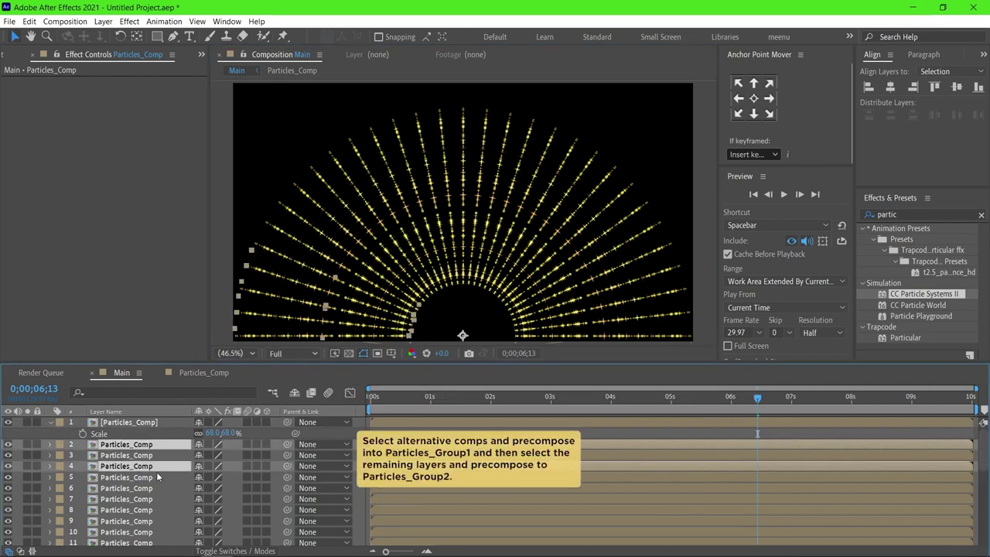
pyautogui.keyDown('ctrl'); pyautogui.click(155, 488); pyautogui.keyUp('ctrl')
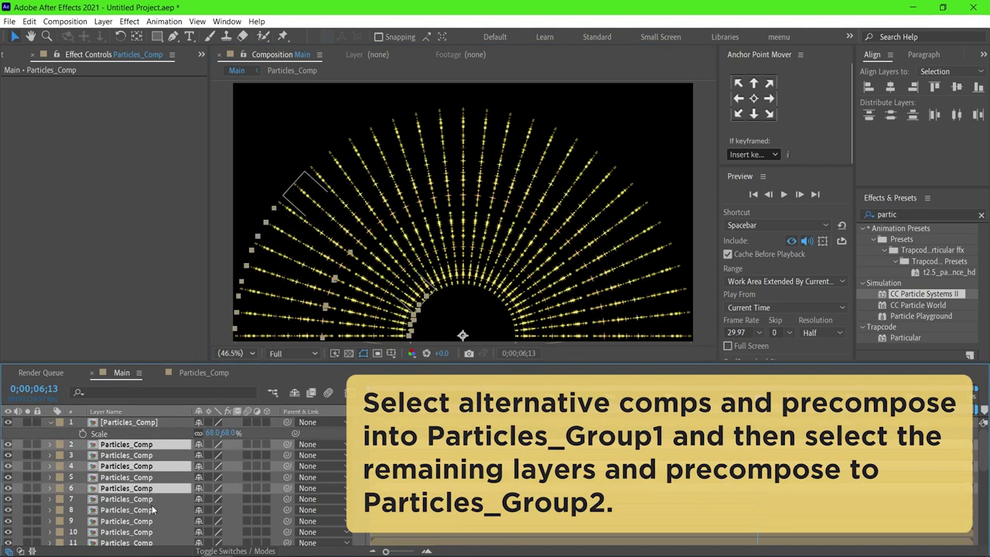
pyautogui.keyDown('ctrl'); pyautogui.click(154, 510); pyautogui.keyUp('ctrl')
pyautogui.keyDown('ctrl'); pyautogui.click(154, 532); pyautogui.keyUp('ctrl')
pyautogui.scroll(-3, 158, 526)
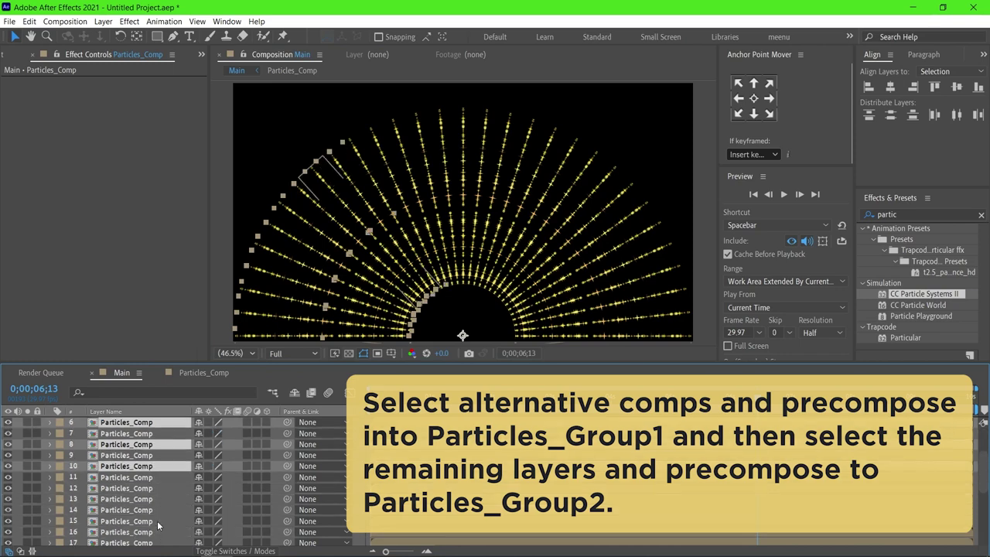
pyautogui.keyDown('ctrl'); pyautogui.click(150, 456); pyautogui.keyUp('ctrl')
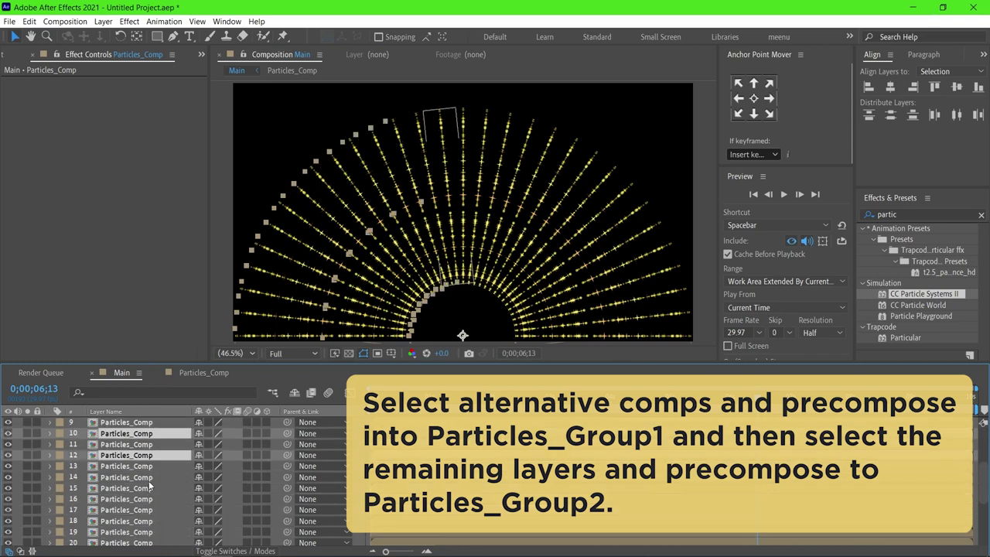
pyautogui.keyDown('ctrl'); pyautogui.click(151, 478); pyautogui.keyUp('ctrl')
pyautogui.keyDown('ctrl'); pyautogui.click(153, 499); pyautogui.keyUp('ctrl')
pyautogui.keyDown('ctrl'); pyautogui.click(155, 520); pyautogui.keyUp('ctrl')
# Step: Extend the selection with the even layers 20 through 28
pyautogui.scroll(-2, 154, 489)
pyautogui.keyDown('ctrl'); pyautogui.click(154, 477); pyautogui.keyUp('ctrl')
pyautogui.keyDown('ctrl'); pyautogui.click(155, 499); pyautogui.keyUp('ctrl')
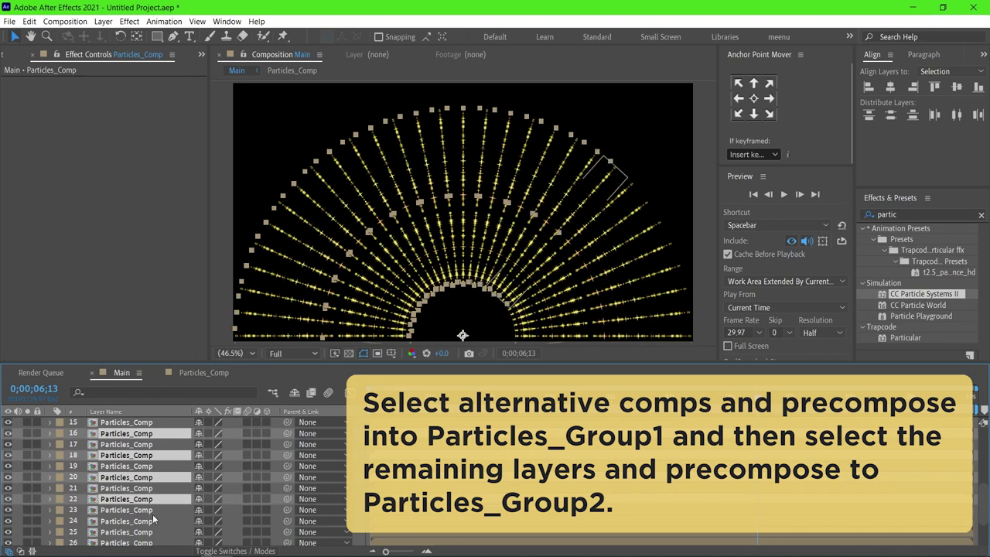
pyautogui.keyDown('ctrl'); pyautogui.click(155, 520); pyautogui.keyUp('ctrl')
pyautogui.scroll(-2, 154, 520)
pyautogui.keyDown('ctrl'); pyautogui.click(156, 485); pyautogui.keyUp('ctrl')
pyautogui.keyDown('ctrl'); pyautogui.click(157, 506); pyautogui.keyUp('ctrl')
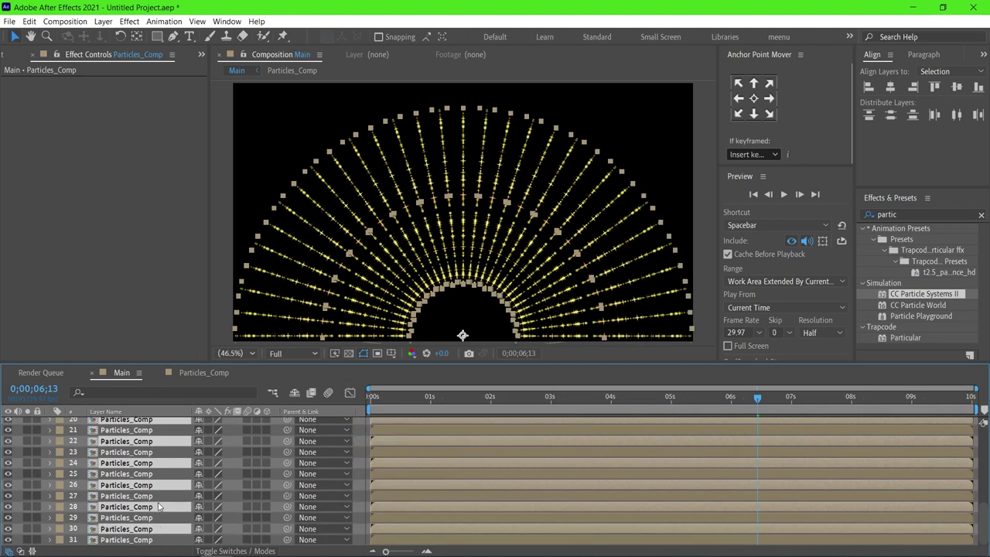
# Step: Pre-compose the selected layers as Particles_Group1 and move it to the top of the stack
pyautogui.rightClick(161, 507)
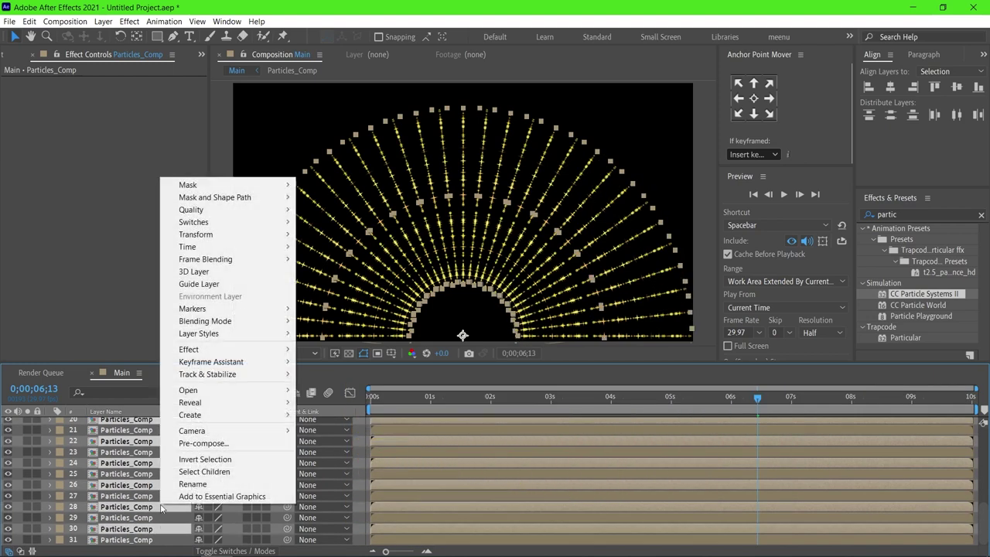
pyautogui.click(205, 443)
pyautogui.write('Particles_Group1')
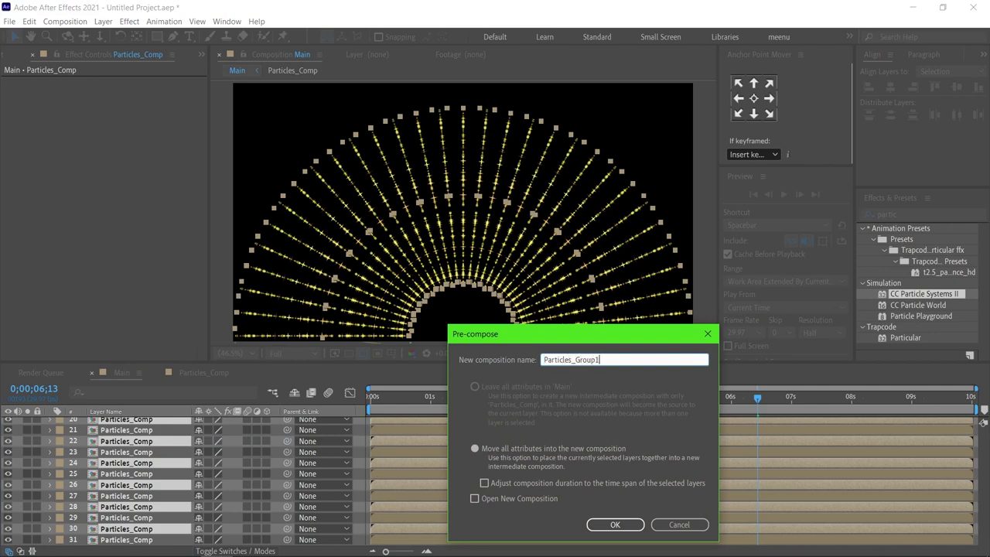
pyautogui.press('Return')
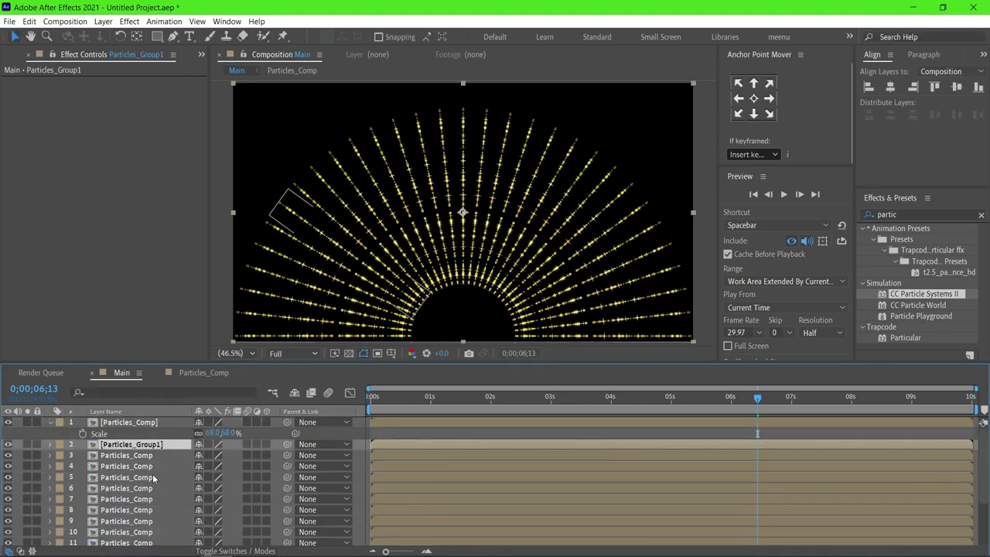
pyautogui.hotkey('ctrl', 'shift', ']')
pyautogui.click(9, 423)
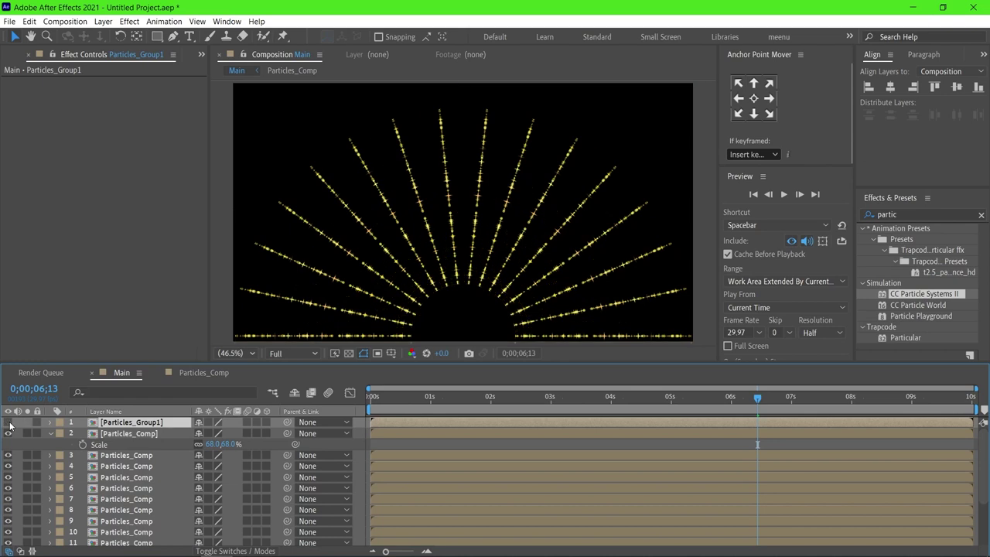
pyautogui.click(8, 422)
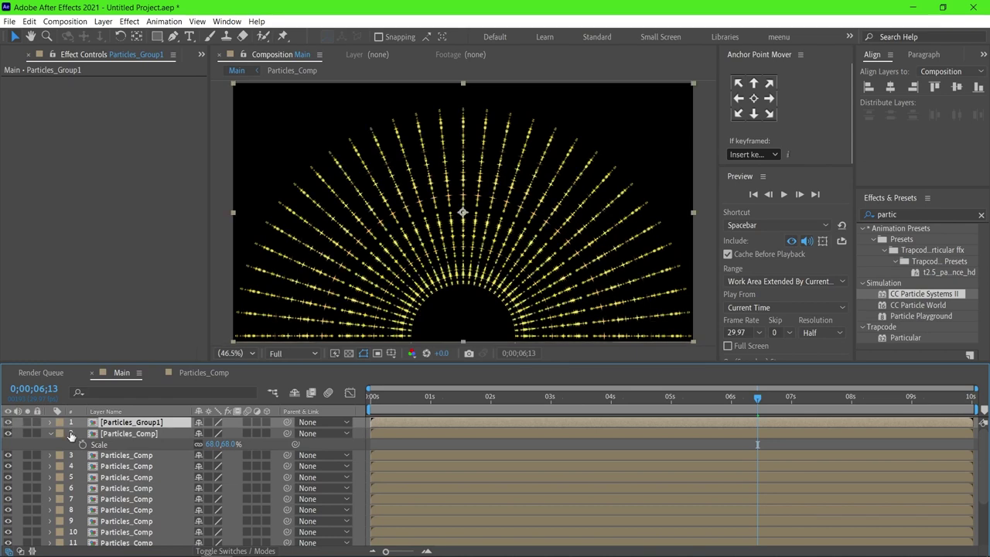
# Step: Pre-compose the remaining Particles_Comp layers, through layer 17, as Particles_Group2
pyautogui.click(120, 435)
pyautogui.scroll(-3, 124, 480)
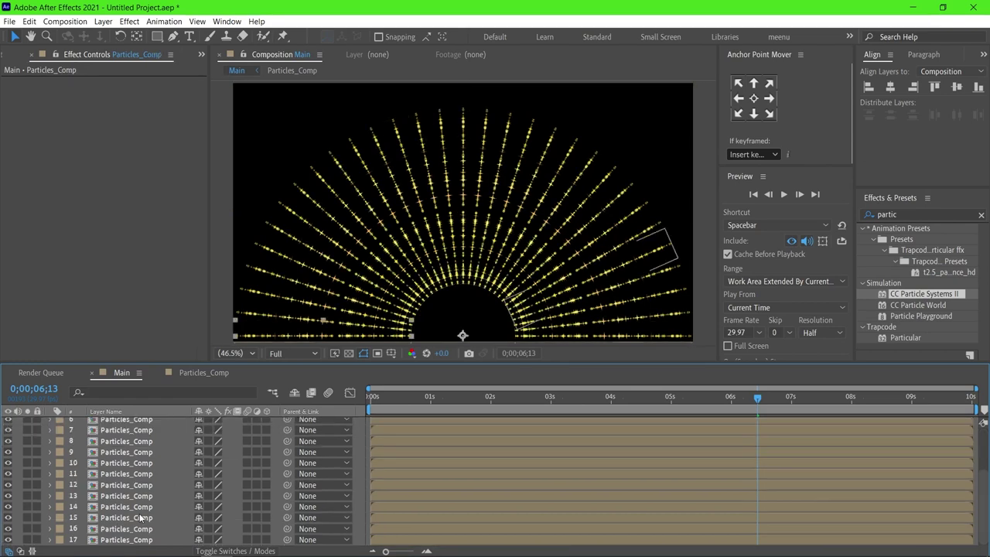
pyautogui.keyDown('shift'); pyautogui.click(152, 540); pyautogui.keyUp('shift')
pyautogui.rightClick(152, 543)
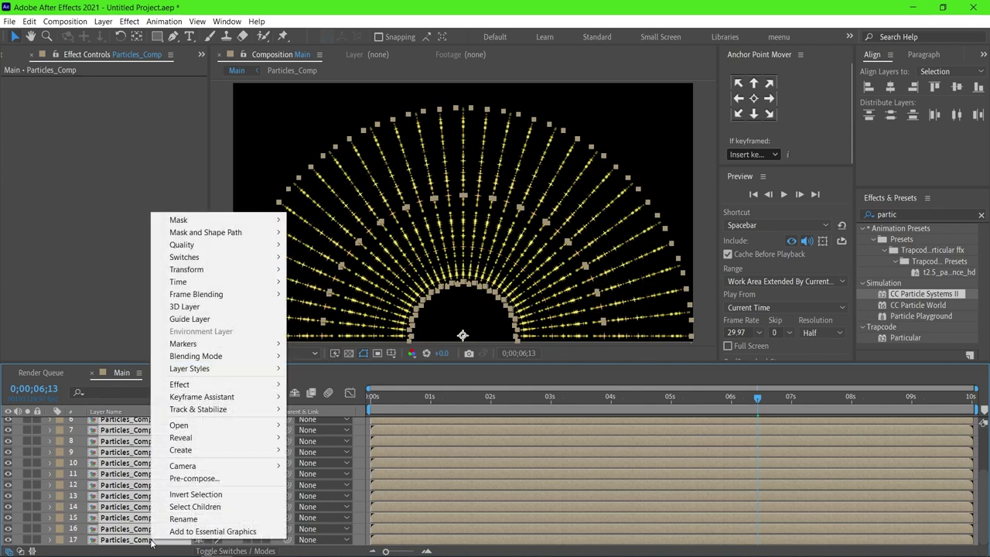
pyautogui.click(215, 476)
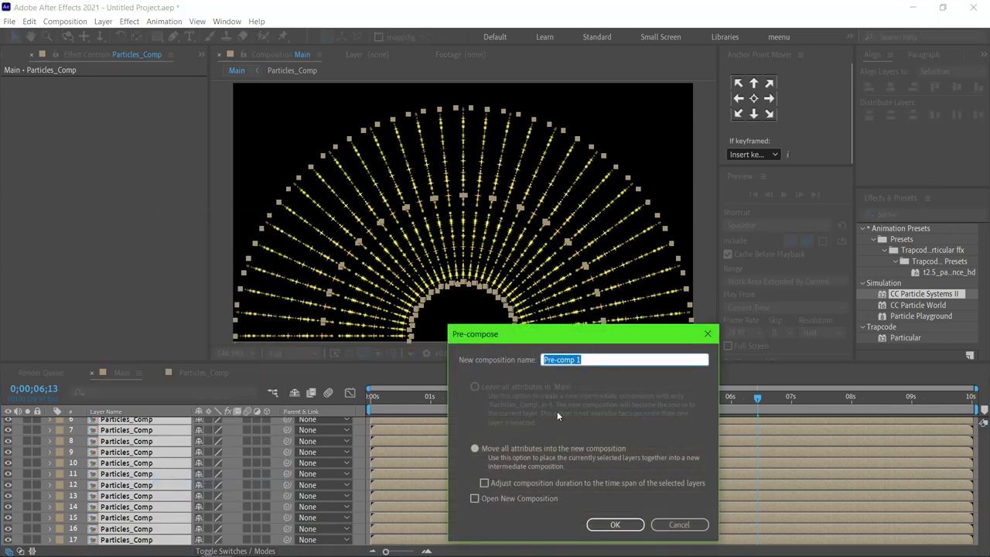
pyautogui.write('Particles_Group2')
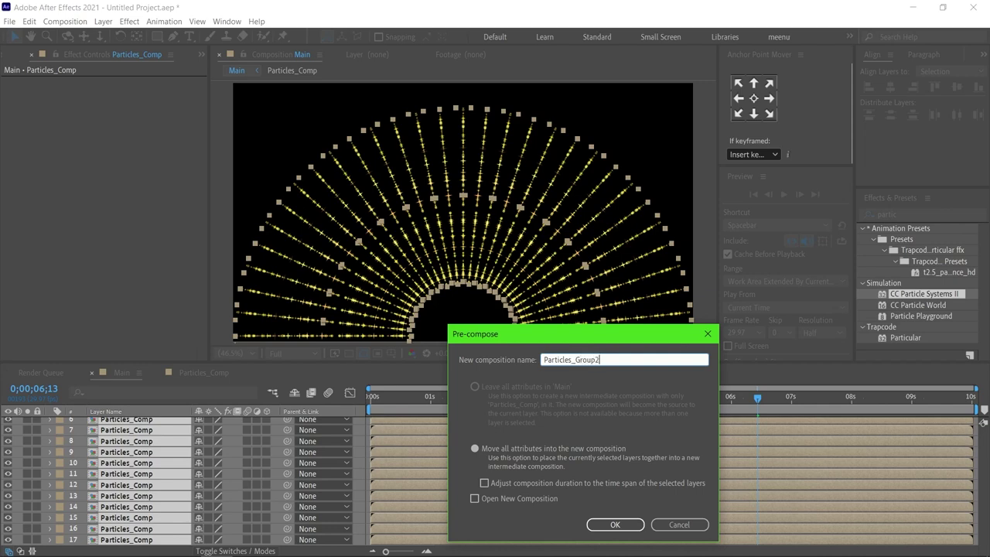
pyautogui.press('Return')
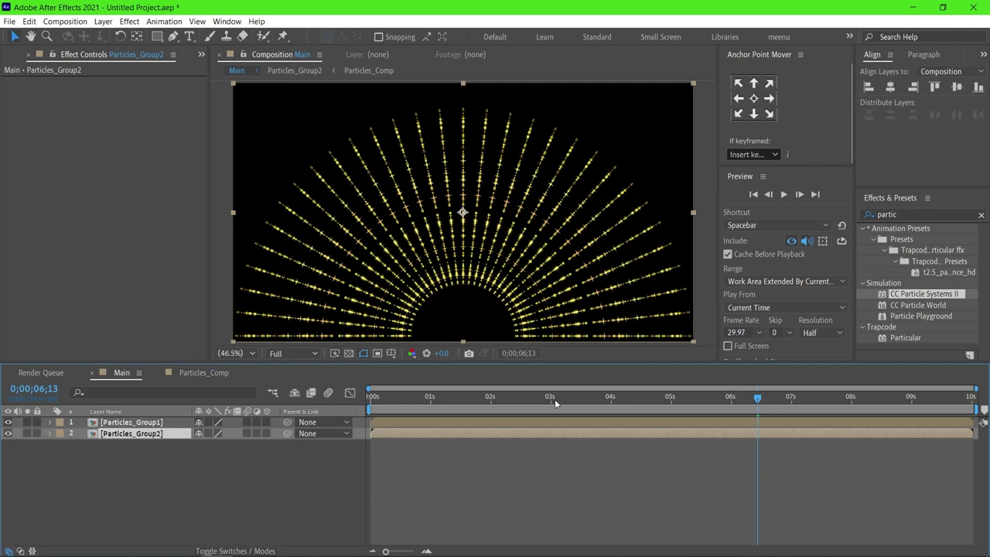
# Step: Apply CC Radial Blur to the Particles_Group1 layer
pyautogui.click(151, 422)
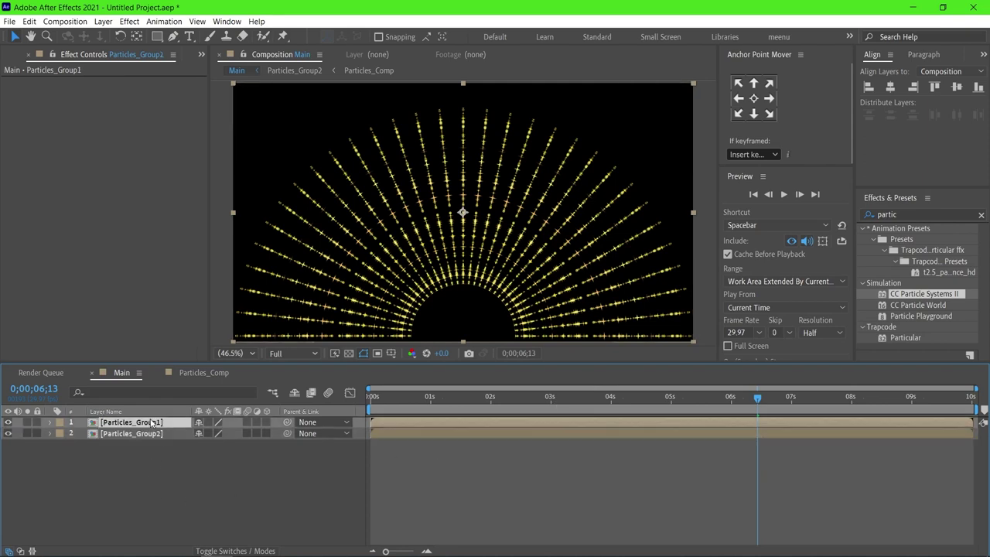
pyautogui.click(916, 215)
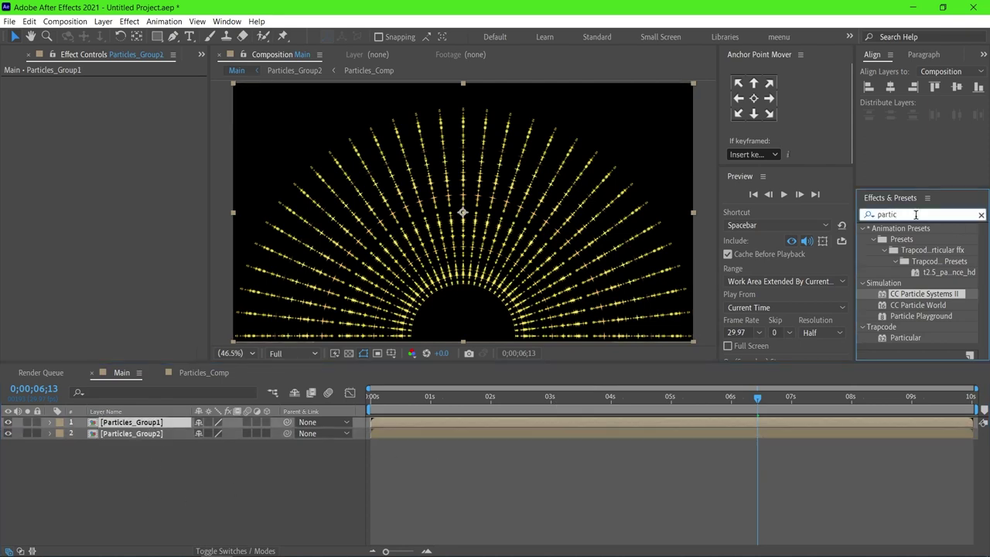
pyautogui.write('cc r')
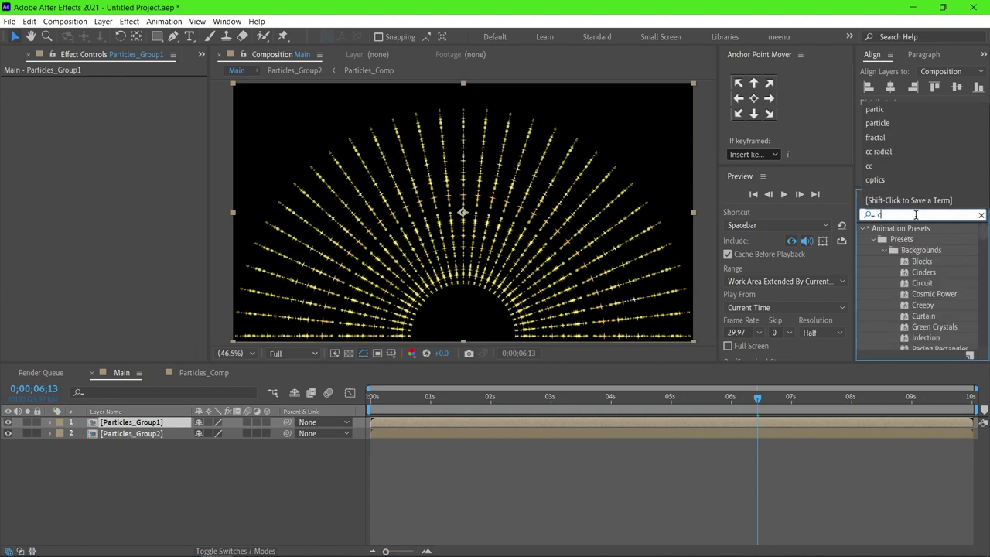
pyautogui.write('adial')
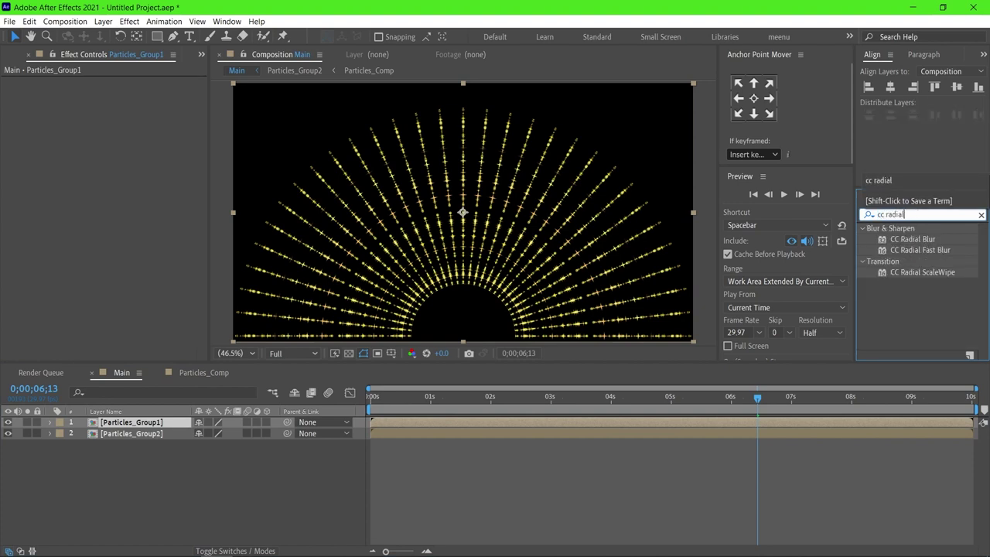
pyautogui.moveTo(912, 239); pyautogui.dragTo(800, 421)
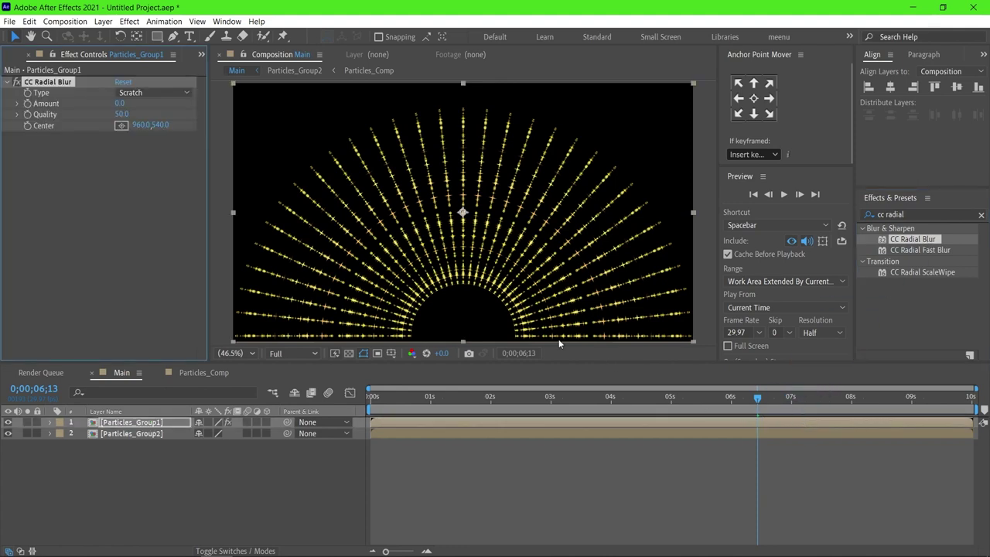
# Step: Centre the radial blur at 960,1058 with Fading Zoom type and Amount 50
pyautogui.moveTo(159, 126); pyautogui.dragTo(193, 125)
pyautogui.moveTo(359, 214); pyautogui.dragTo(389, 226)
pyautogui.click(140, 93)
pyautogui.click(141, 118)
pyautogui.click(120, 103)
pyautogui.write('50')
pyautogui.press('Return')
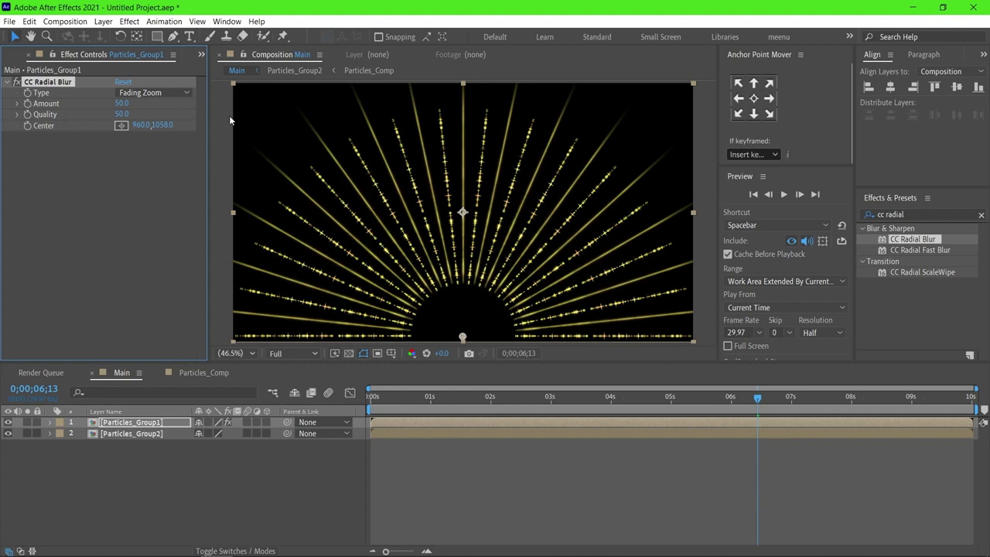
# Step: Preview the blurred rays from the start of the timeline
pyautogui.moveTo(390, 403); pyautogui.dragTo(372, 403)
pyautogui.press('space')
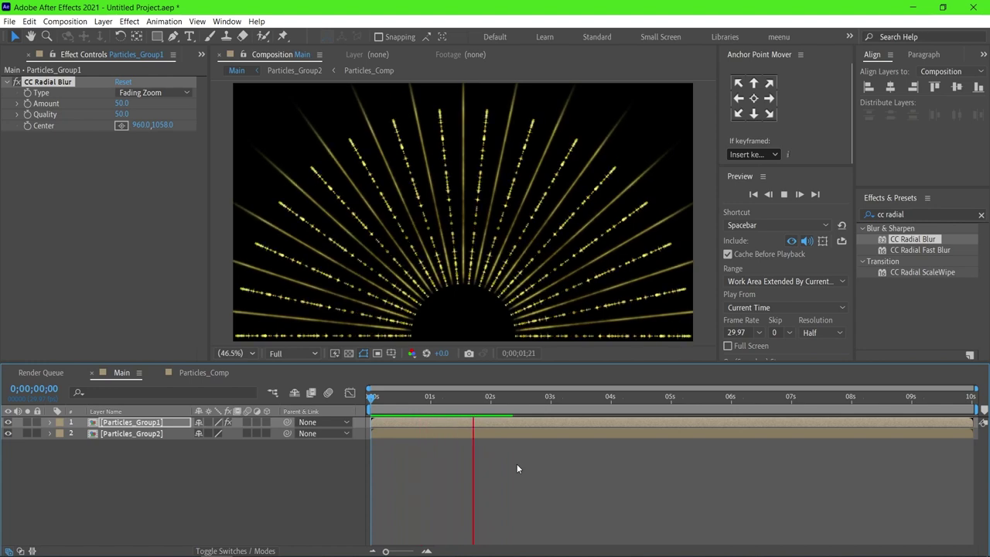
pyautogui.press('space')
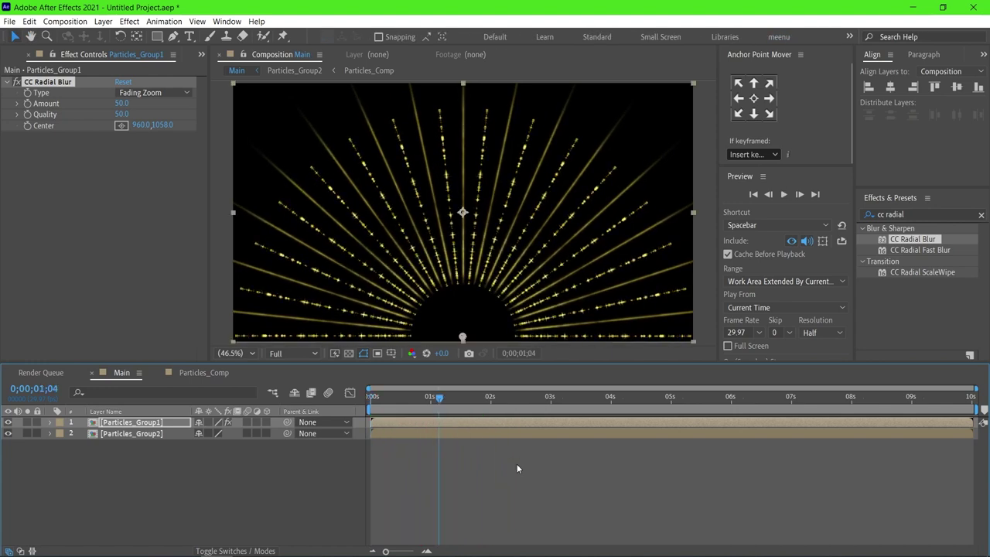
pyautogui.rightClick(100, 487)
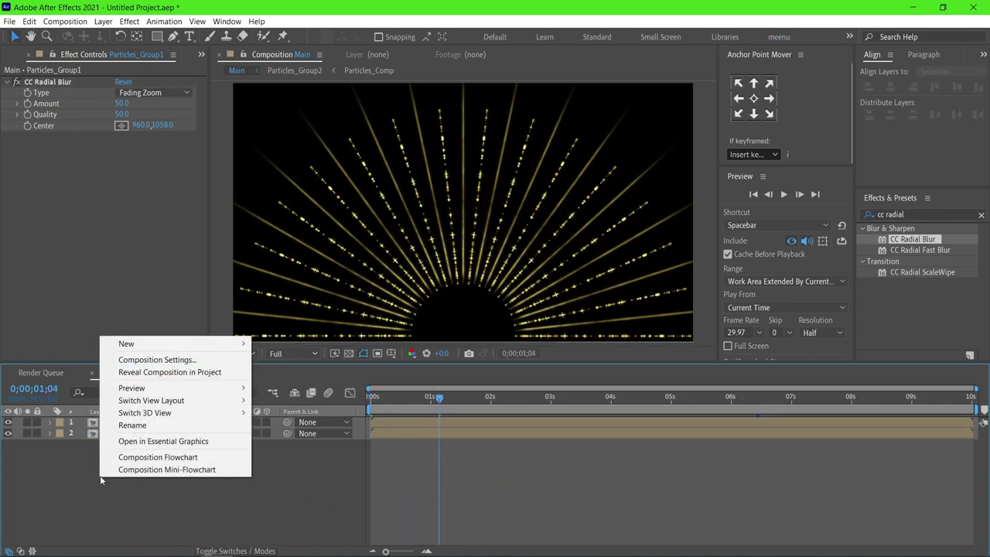
# Step: Add a new yellow solid and widen it to 1920 px
pyautogui.moveTo(141, 346)
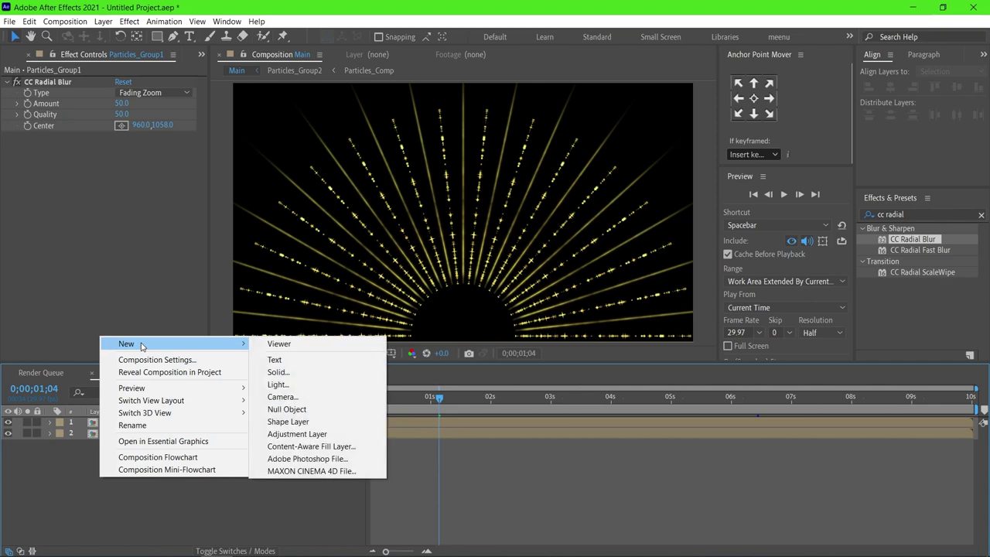
pyautogui.click(294, 377)
pyautogui.click(768, 372)
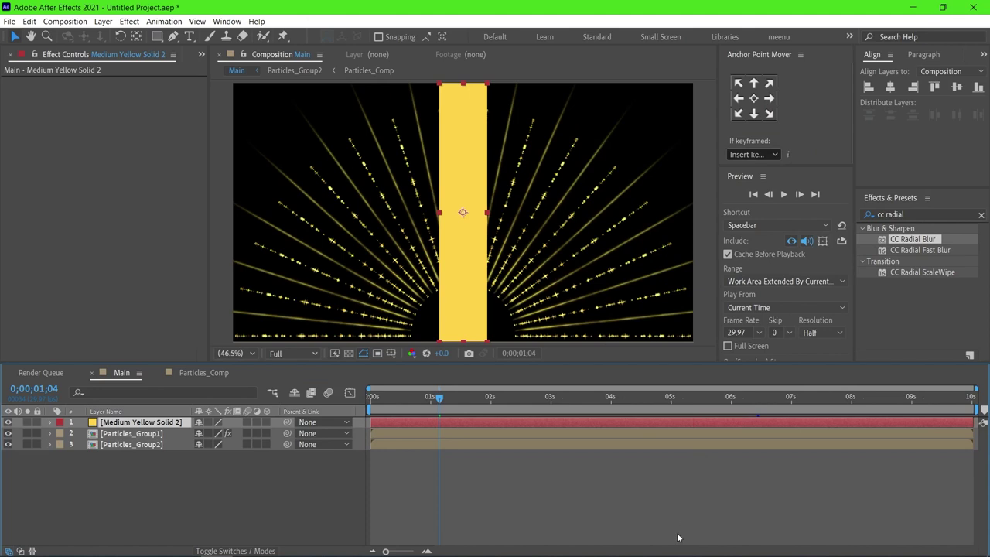
pyautogui.click(103, 21)
pyautogui.click(141, 49)
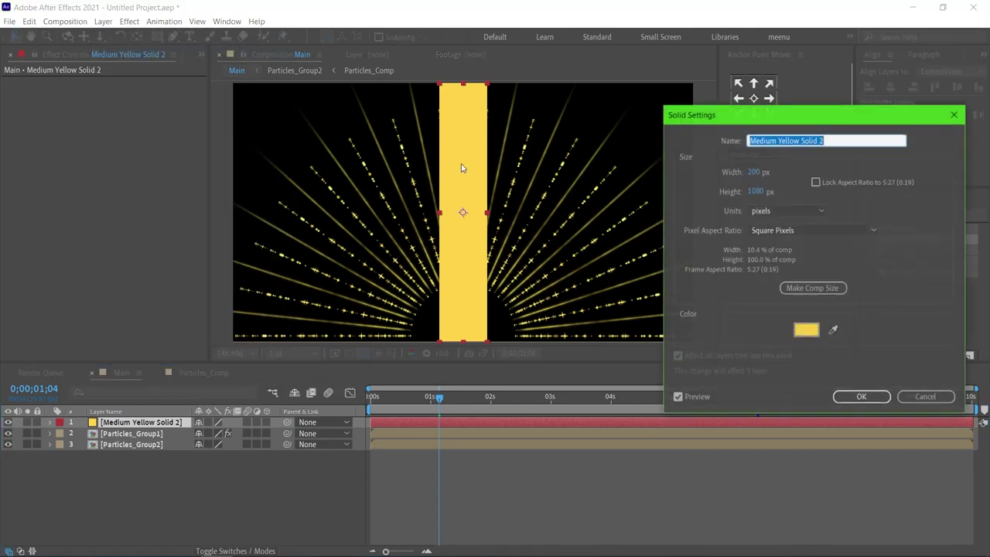
pyautogui.click(754, 171)
pyautogui.write('1920')
pyautogui.press('Return')
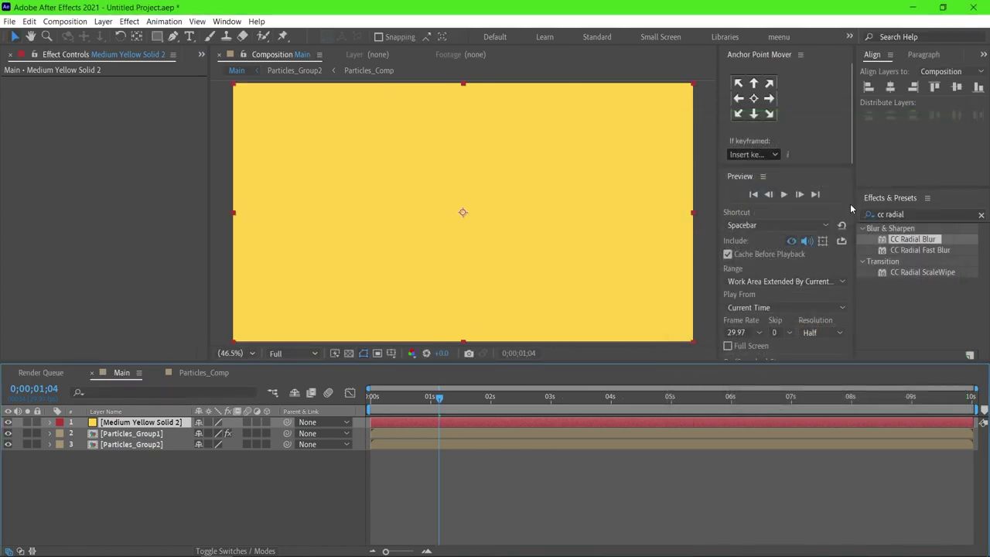
# Step: Search Effects & Presets for 'optic' and pick up Optical Flares
pyautogui.click(982, 214)
pyautogui.click(947, 215)
pyautogui.write('optic')
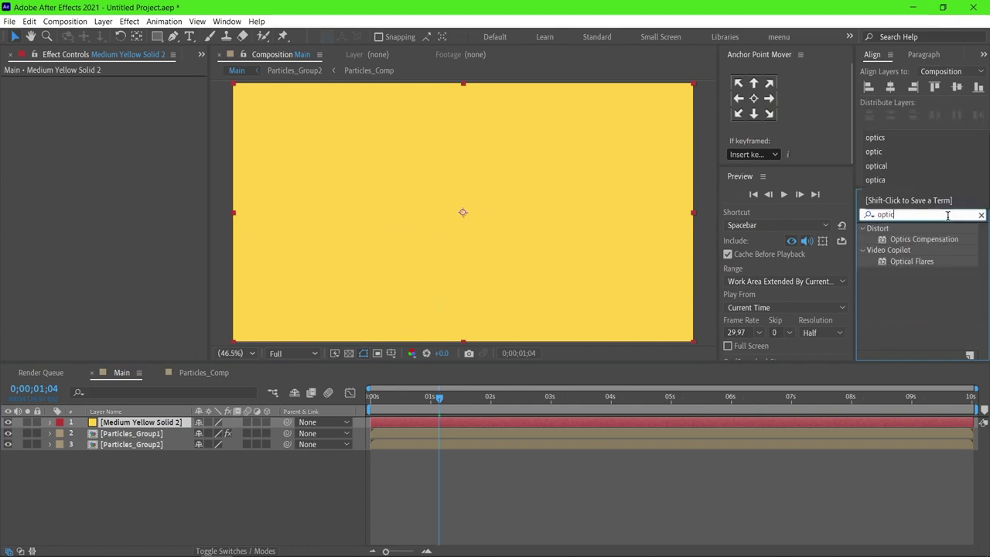
pyautogui.moveTo(911, 265); pyautogui.dragTo(414, 411)
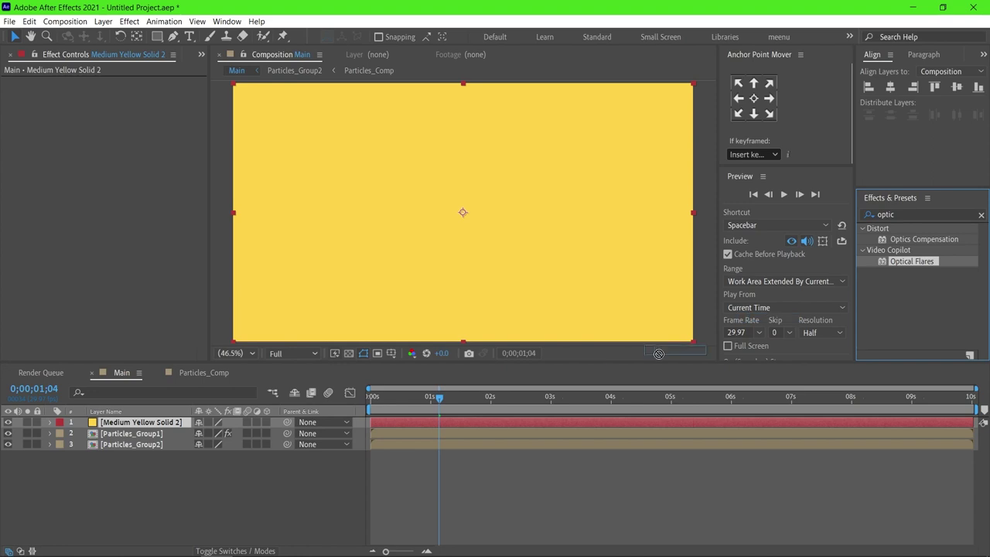
# Step: Apply Optical Flares to the yellow solid and drive Rotation Offset with time*20
pyautogui.moveTo(413, 411); pyautogui.dragTo(415, 421)
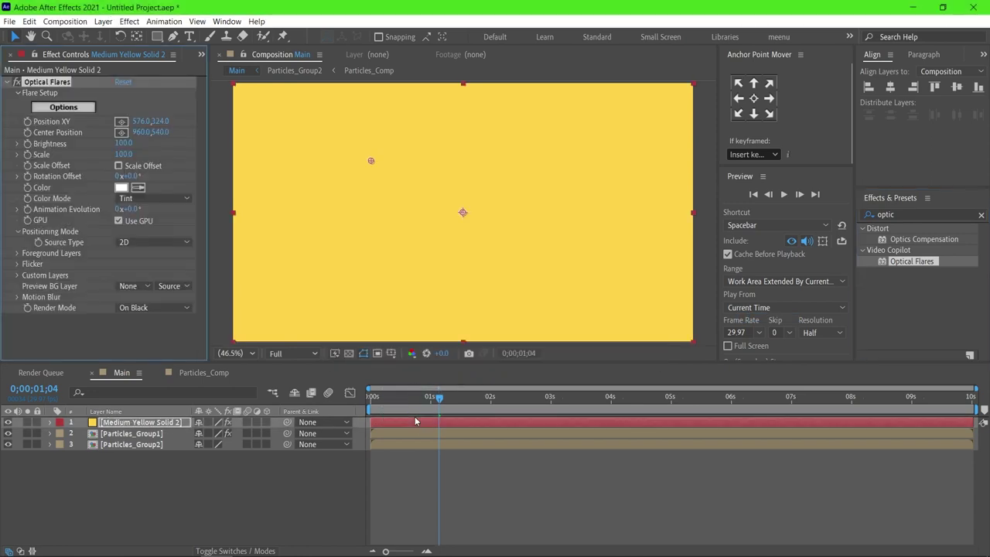
pyautogui.keyDown('alt'); pyautogui.click(27, 176); pyautogui.keyUp('alt')
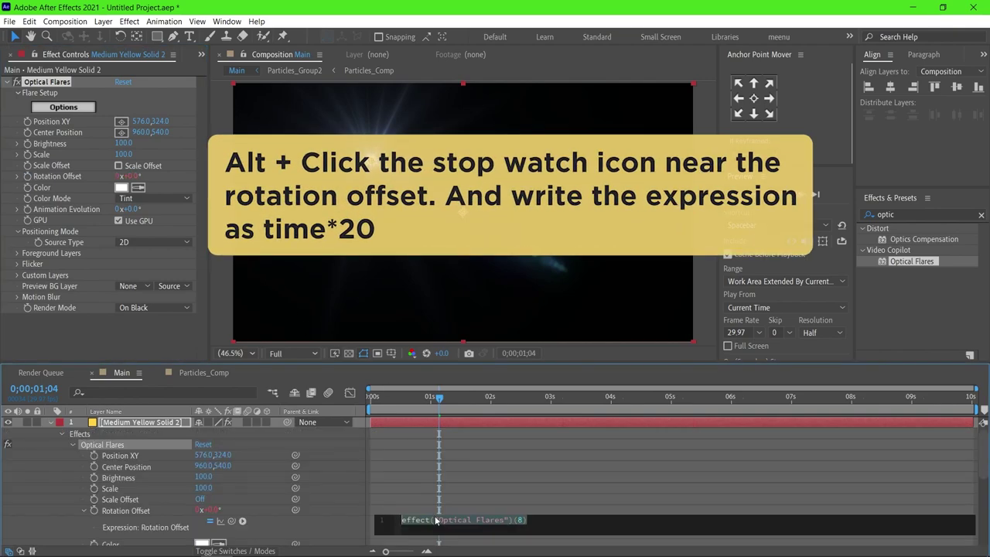
pyautogui.write('time*')
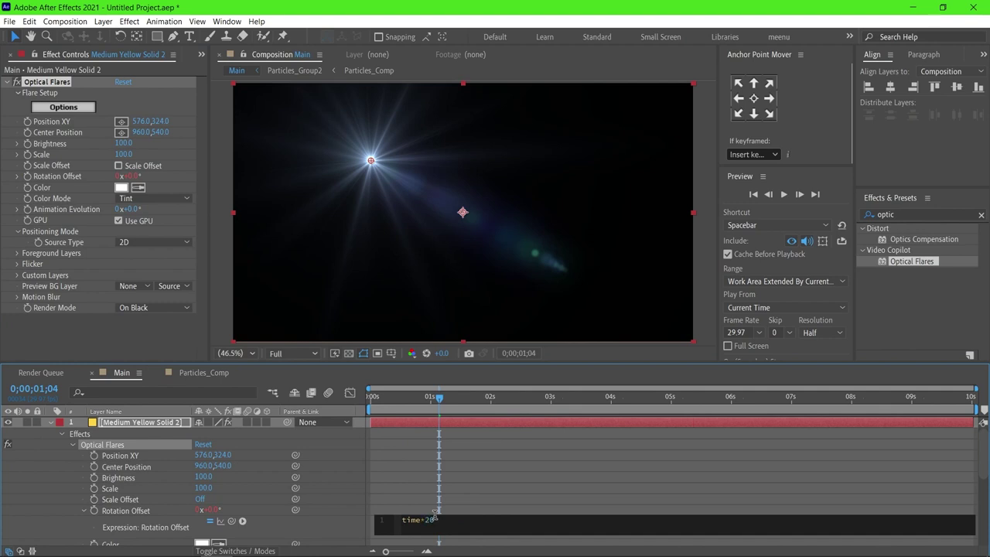
pyautogui.click(407, 480)
# Step: Preview the rotating flare from the start of the composition
pyautogui.click(382, 395)
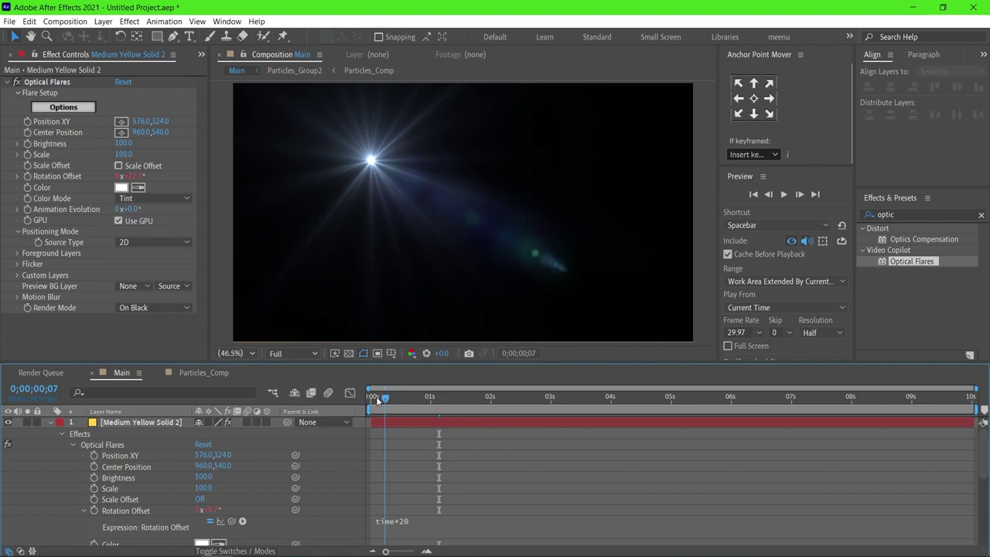
pyautogui.moveTo(382, 395); pyautogui.dragTo(352, 405)
pyautogui.press('space')
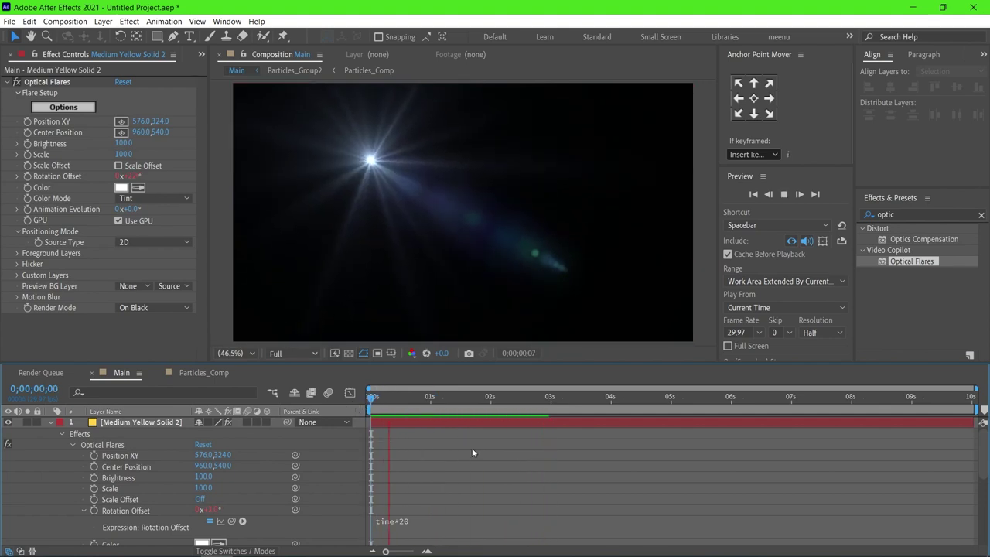
pyautogui.press('space')
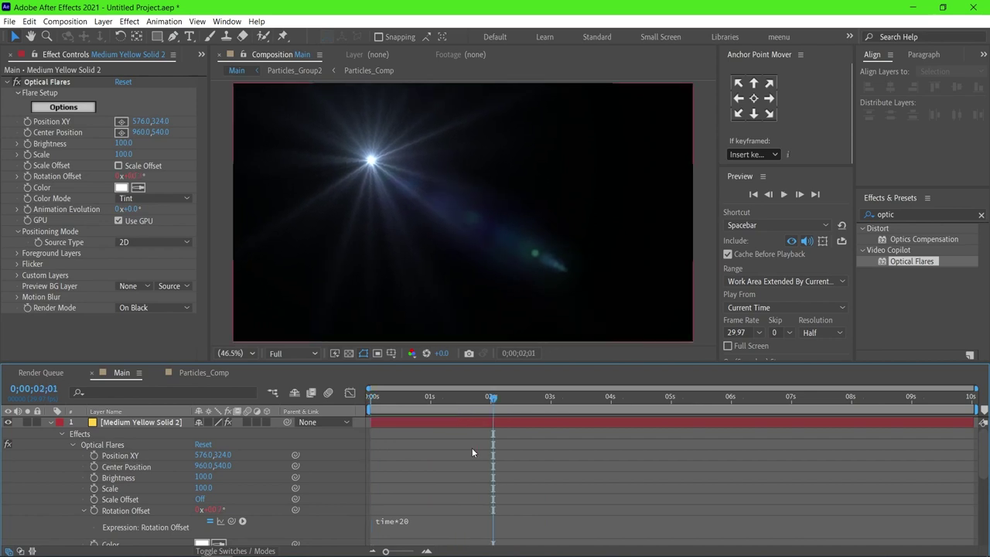
pyautogui.click(155, 307)
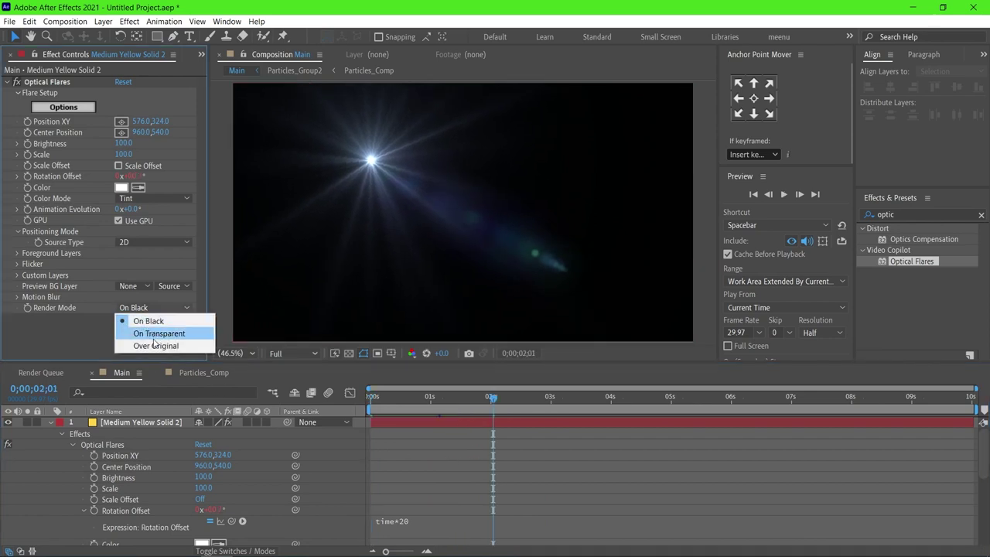
# Step: Render the flare On Transparent and position it at the bottom edge, y 1080
pyautogui.click(159, 334)
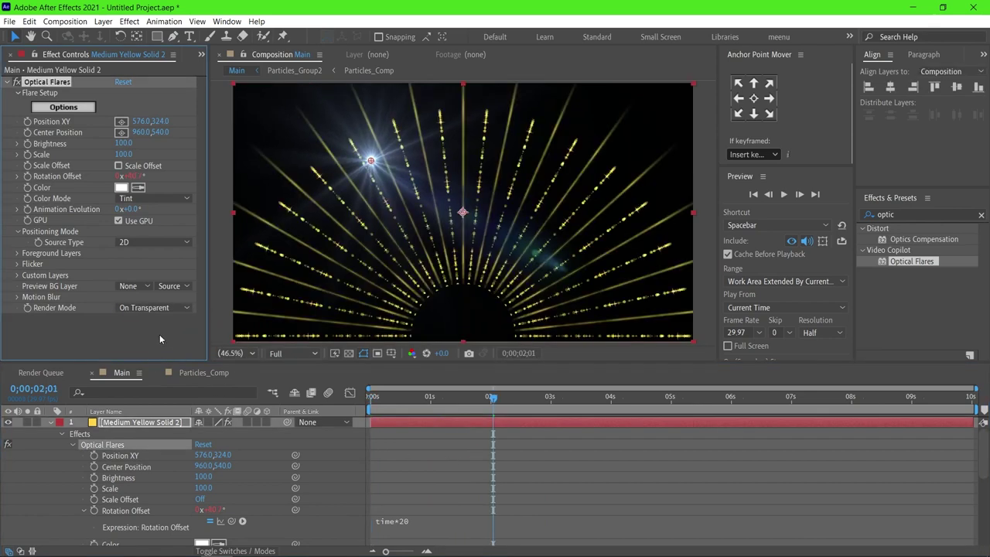
pyautogui.moveTo(371, 161); pyautogui.dragTo(465, 345)
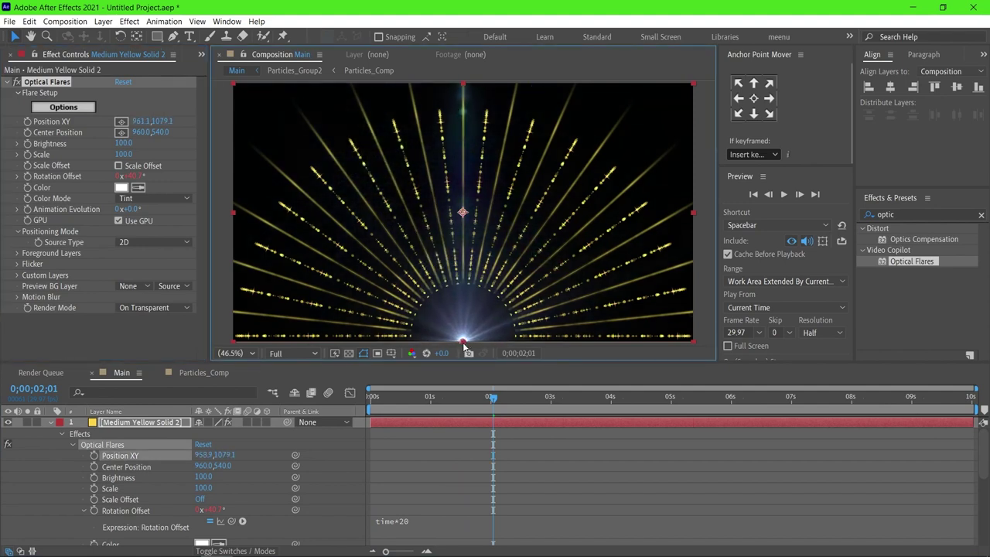
pyautogui.click(164, 121)
pyautogui.write('1080')
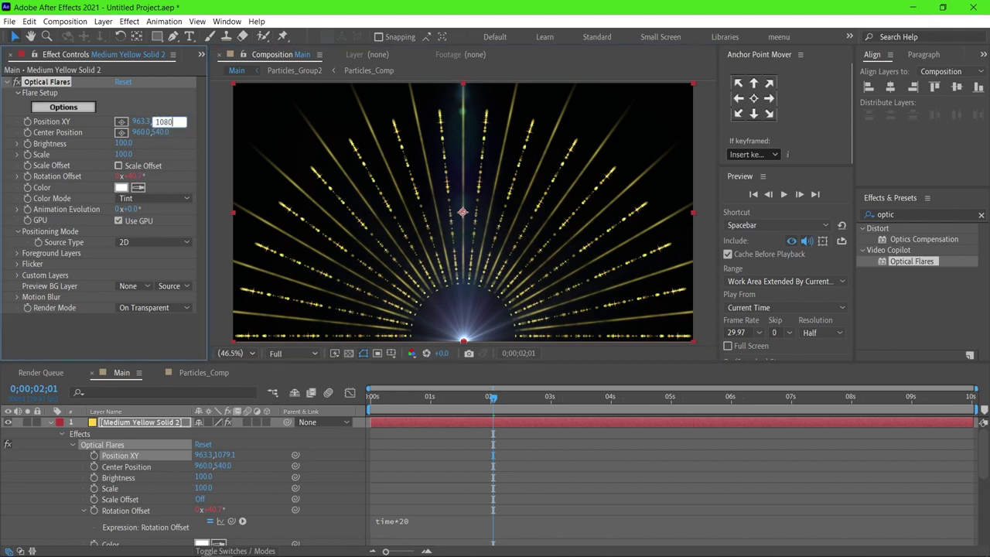
pyautogui.press('Return')
# Step: Tint the flare a warm golden yellow (FFE9A3)
pyautogui.click(137, 187)
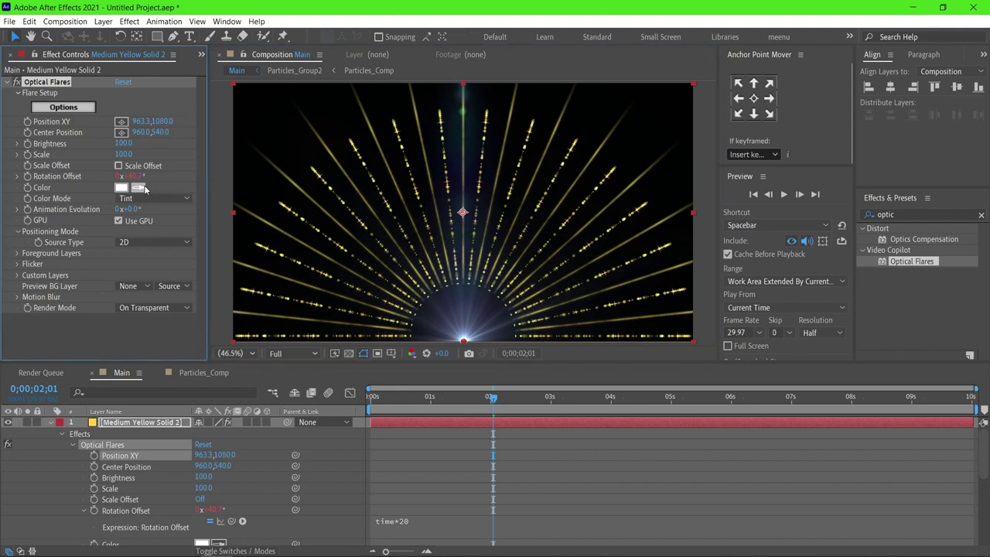
pyautogui.click(364, 167)
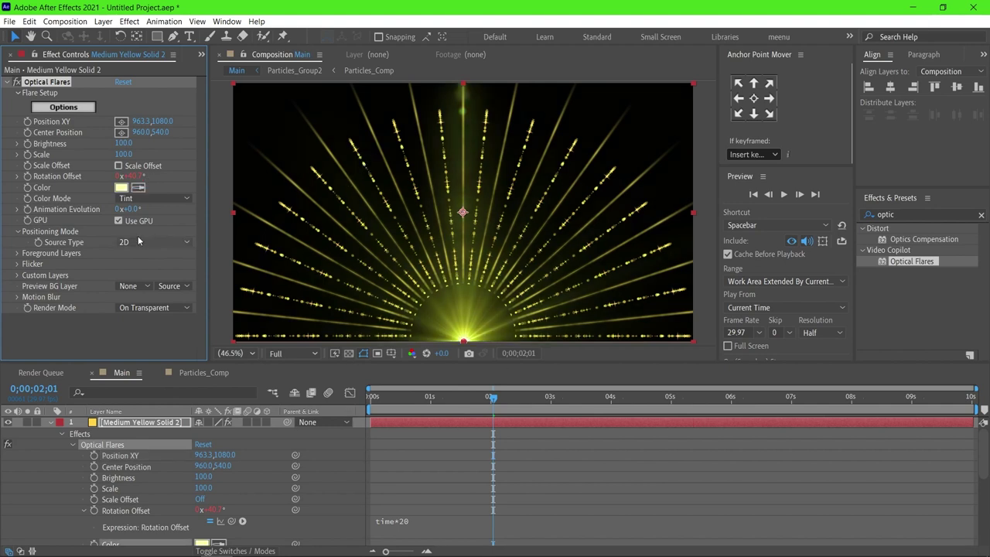
pyautogui.click(121, 187)
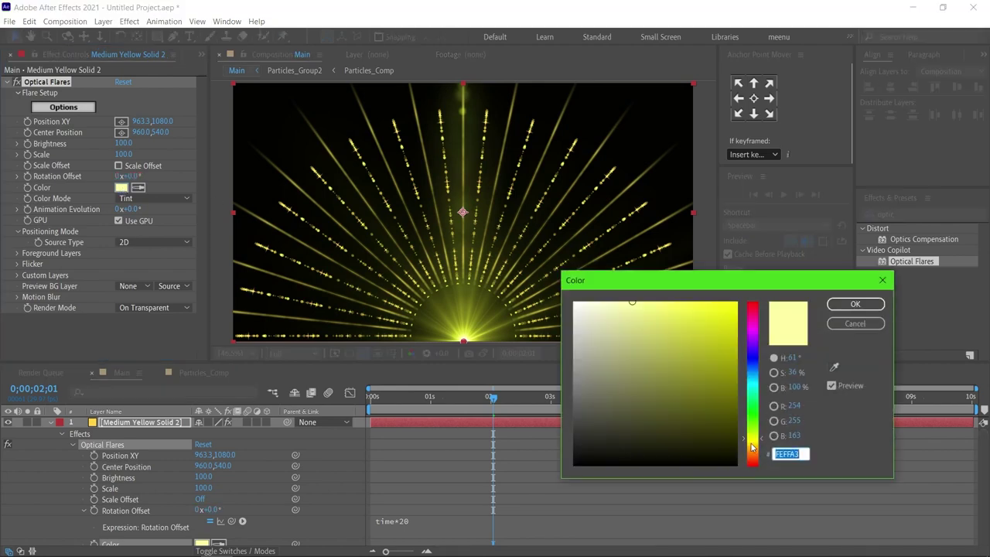
pyautogui.click(755, 446)
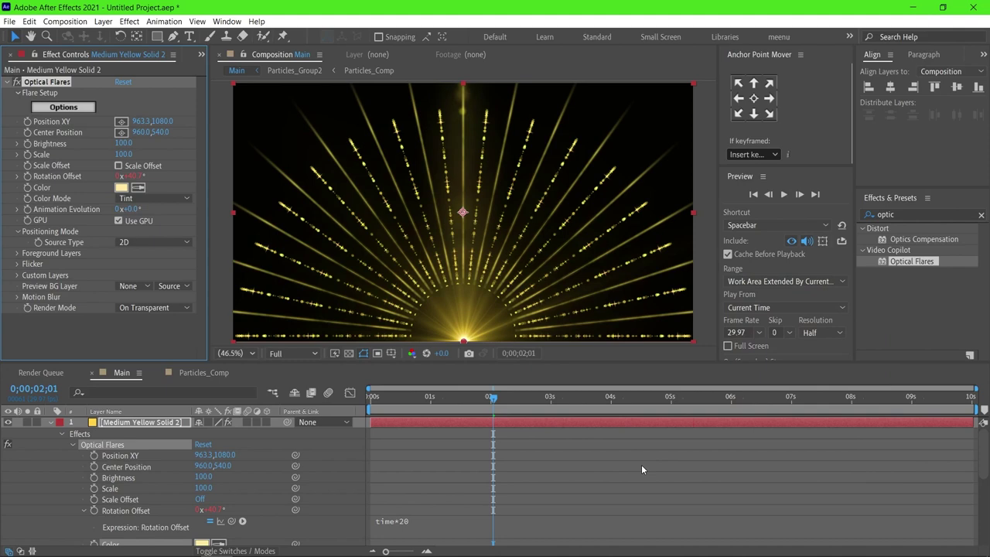
# Step: Preview the flare animation from the beginning
pyautogui.click(403, 410)
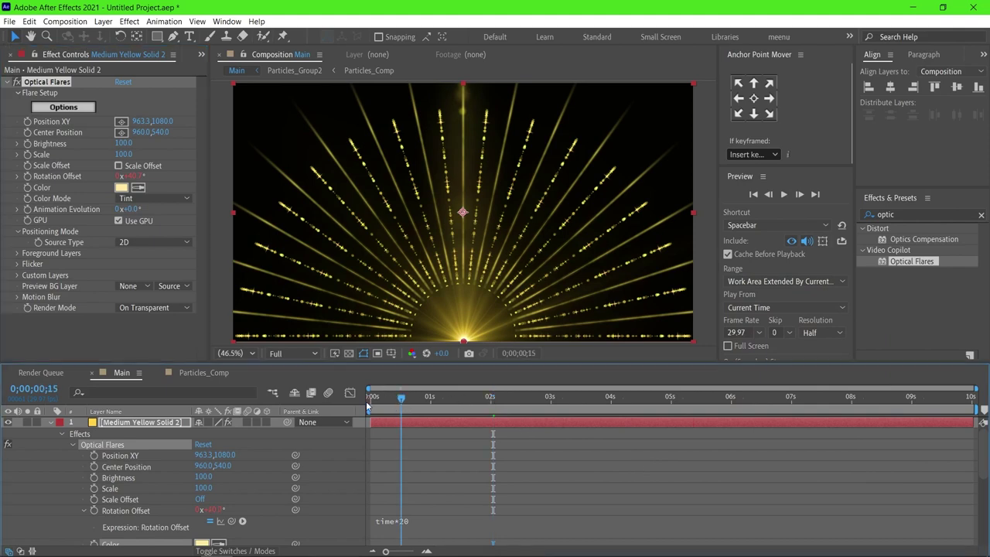
pyautogui.press('Home')
pyautogui.press('space')
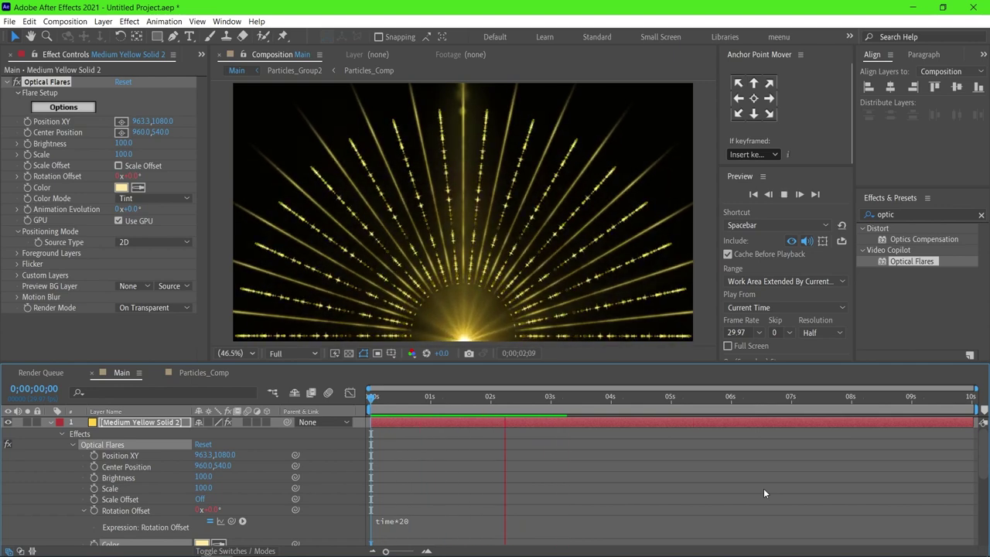
pyautogui.press('space')
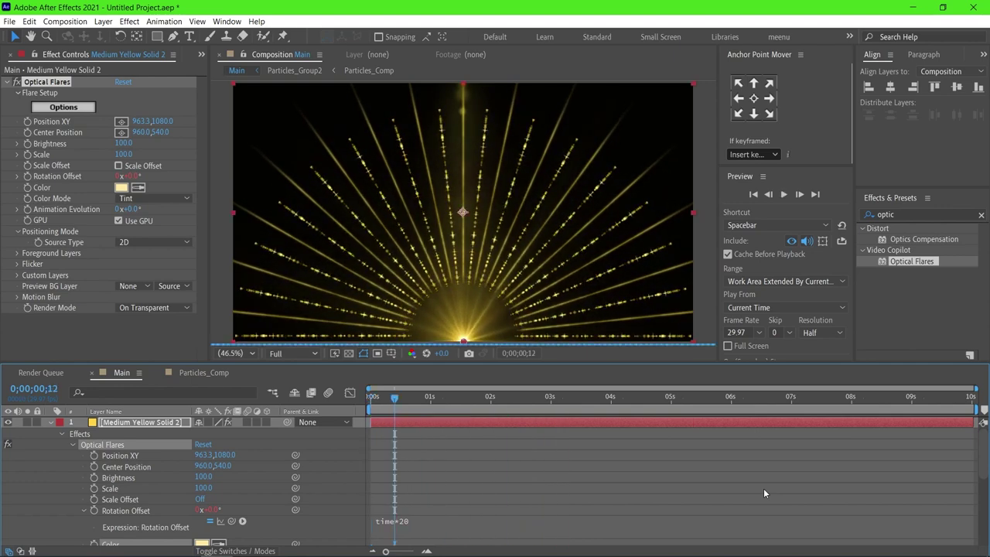
# Step: Raise the flare Brightness to 120 and collapse the layer's properties
pyautogui.click(124, 144)
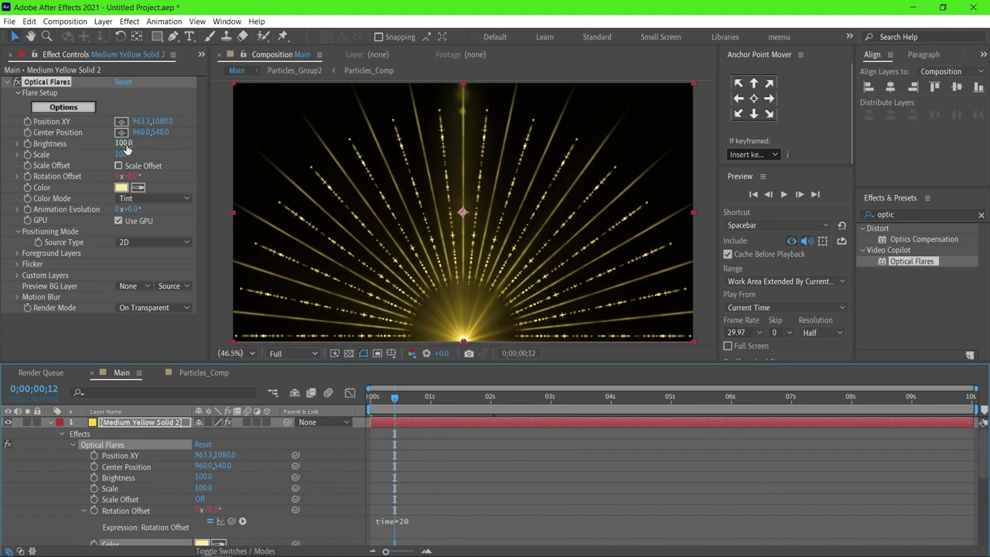
pyautogui.write('120')
pyautogui.press('Return')
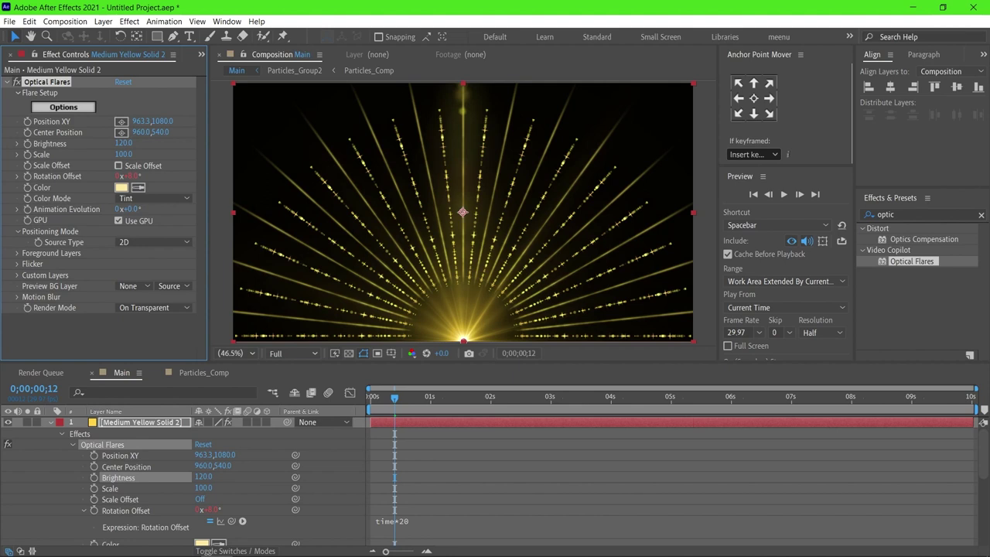
pyautogui.click(716, 480)
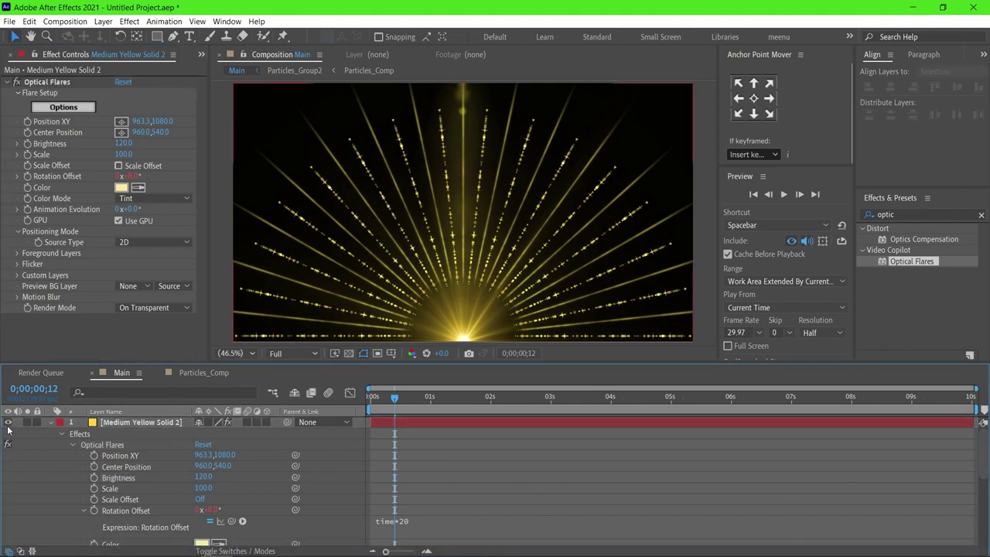
pyautogui.click(52, 425)
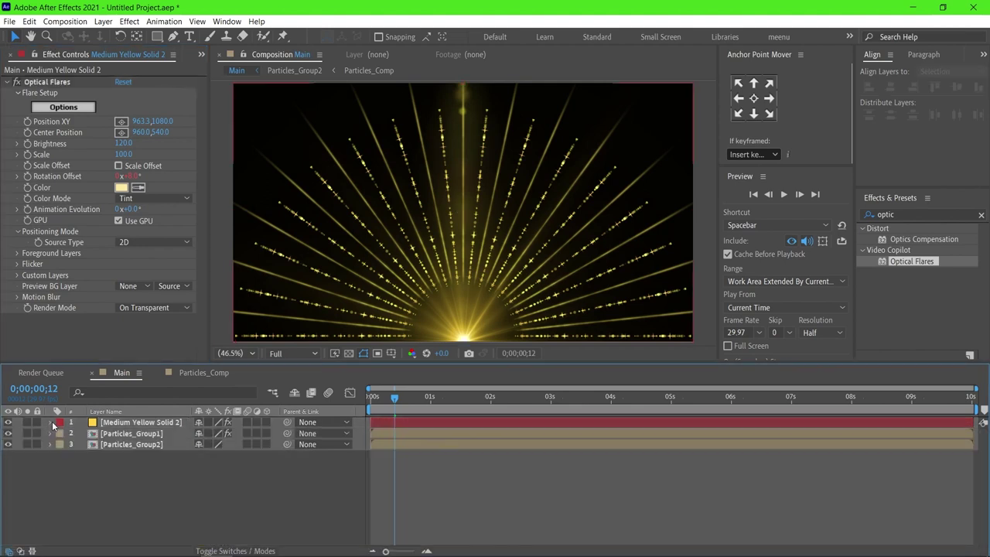
# Step: Add a new solid layer with default settings
pyautogui.rightClick(81, 471)
pyautogui.moveTo(126, 339)
pyautogui.click(267, 368)
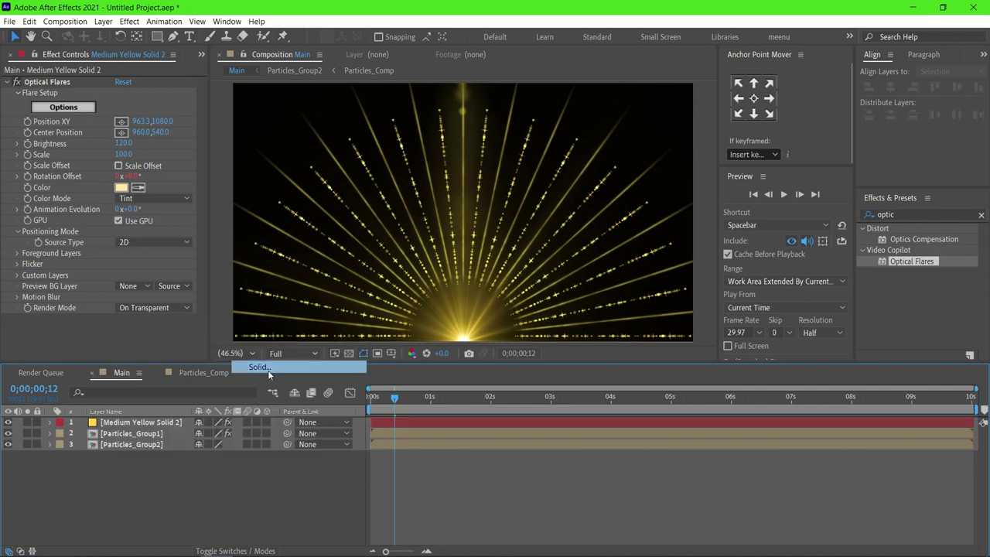
pyautogui.click(769, 372)
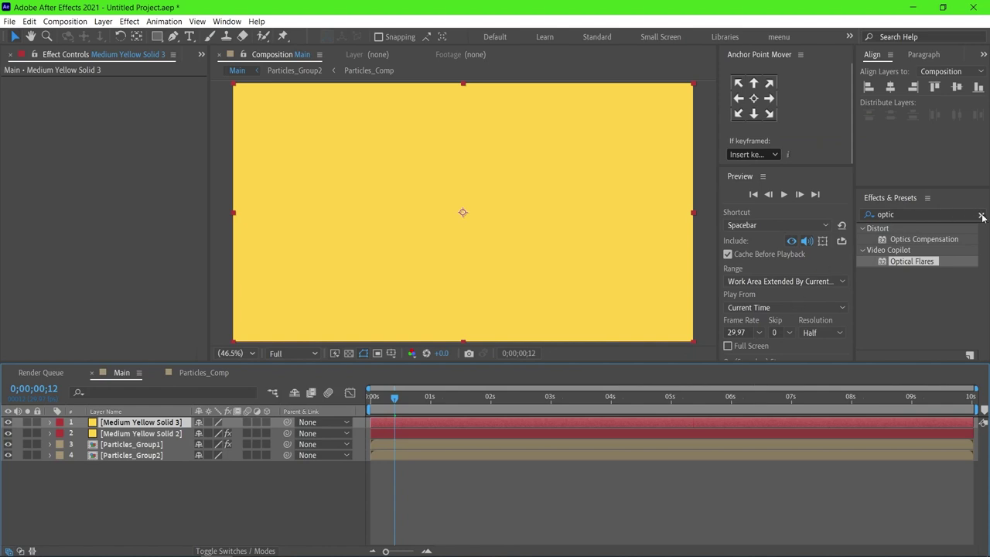
# Step: Apply Gradient Ramp from Effects & Presets to the new solid
pyautogui.click(980, 214)
pyautogui.click(911, 214)
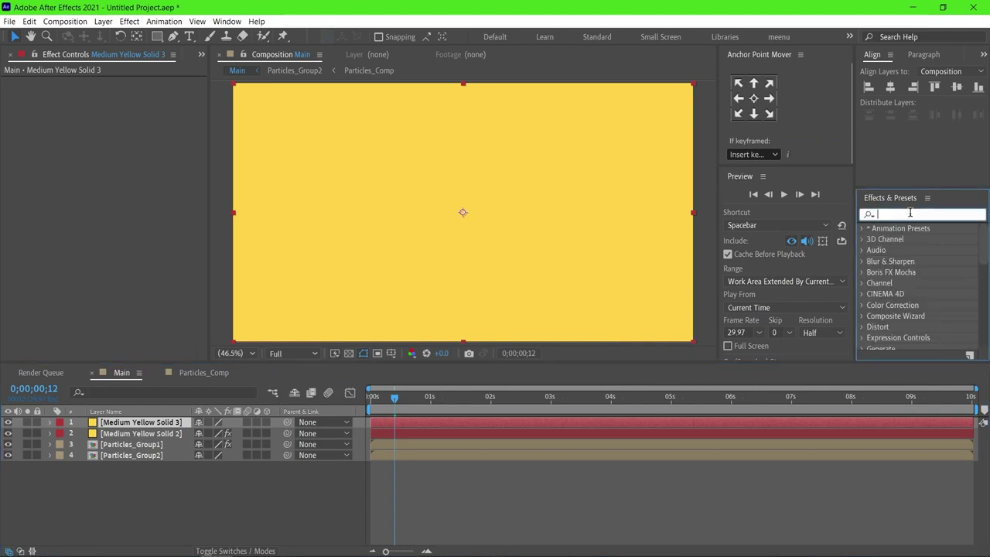
pyautogui.write('gradient')
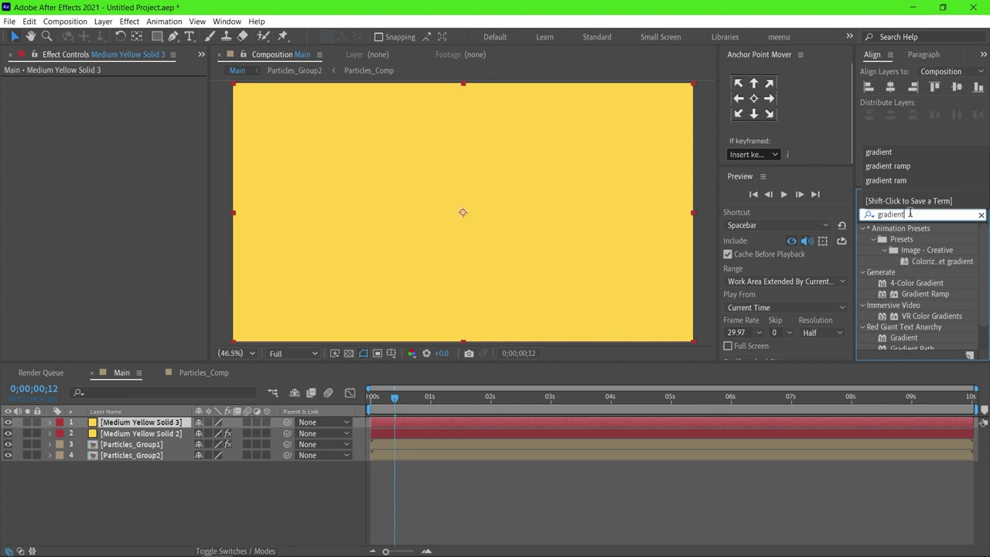
pyautogui.write('-')
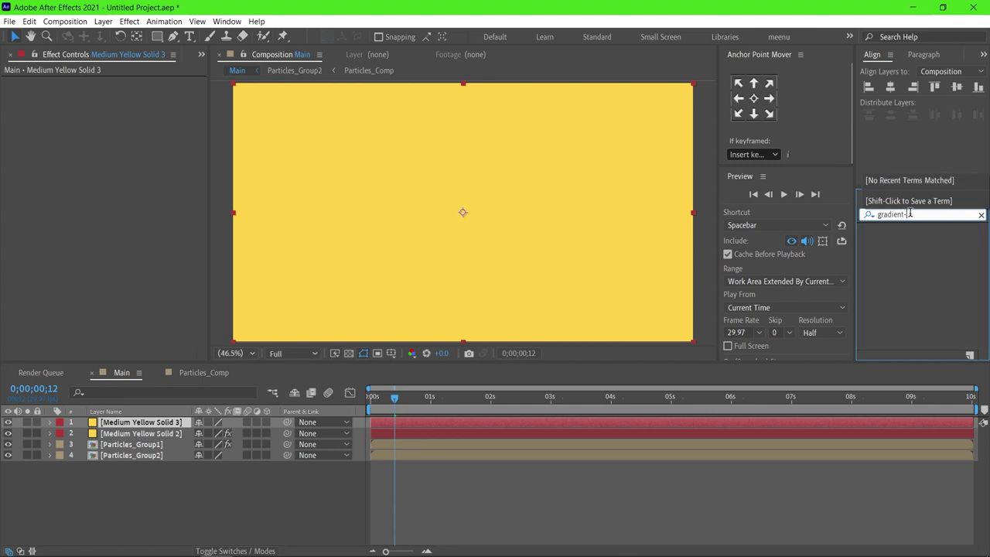
pyautogui.press('BackSpace')
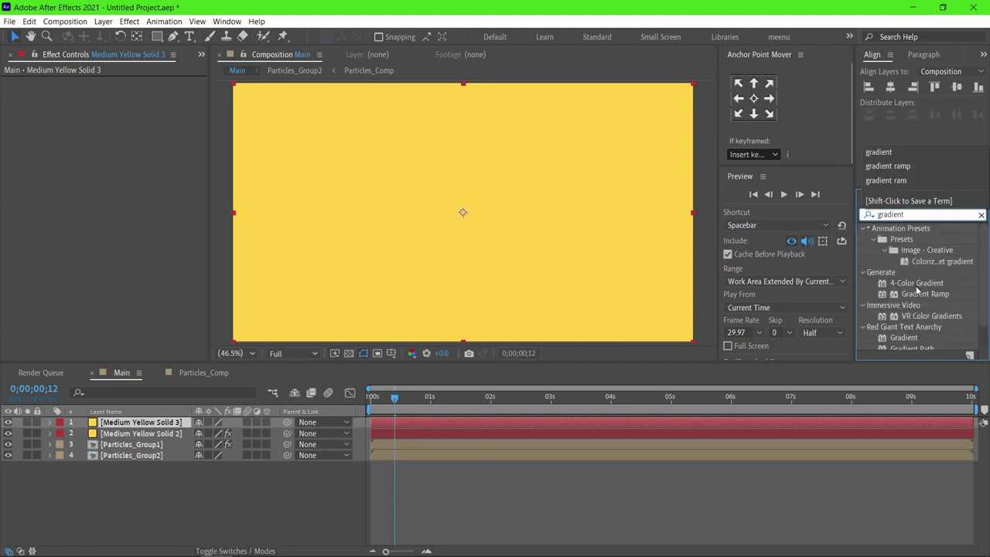
pyautogui.click(917, 296)
pyautogui.moveTo(917, 295); pyautogui.dragTo(816, 424)
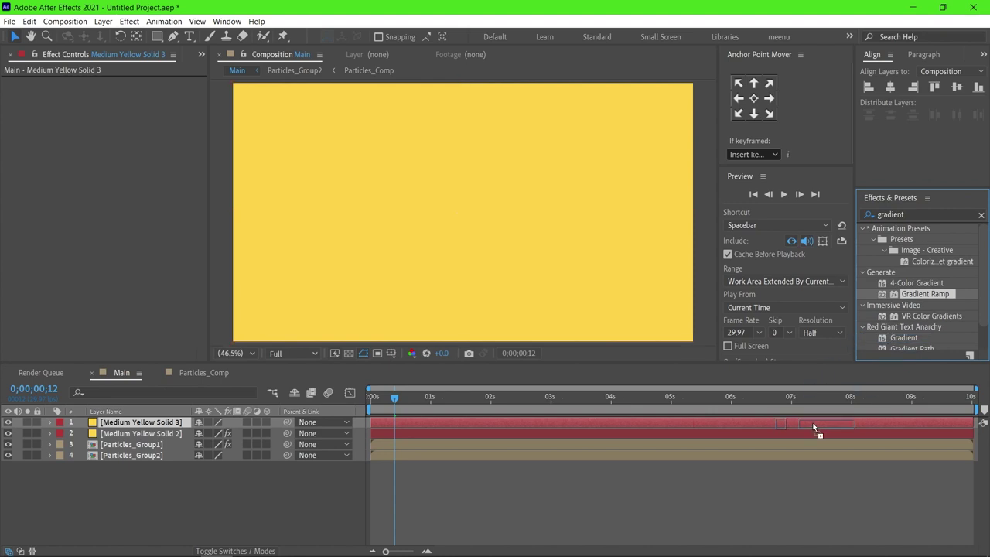
# Step: Make the ramp Radial, swap its colours and place the start at bottom centre
pyautogui.click(162, 137)
pyautogui.click(154, 162)
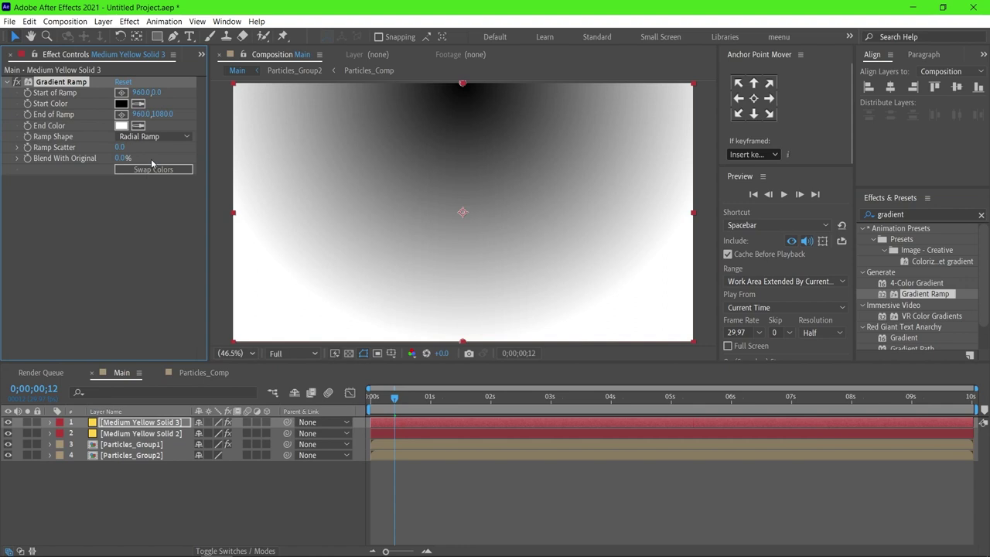
pyautogui.click(151, 170)
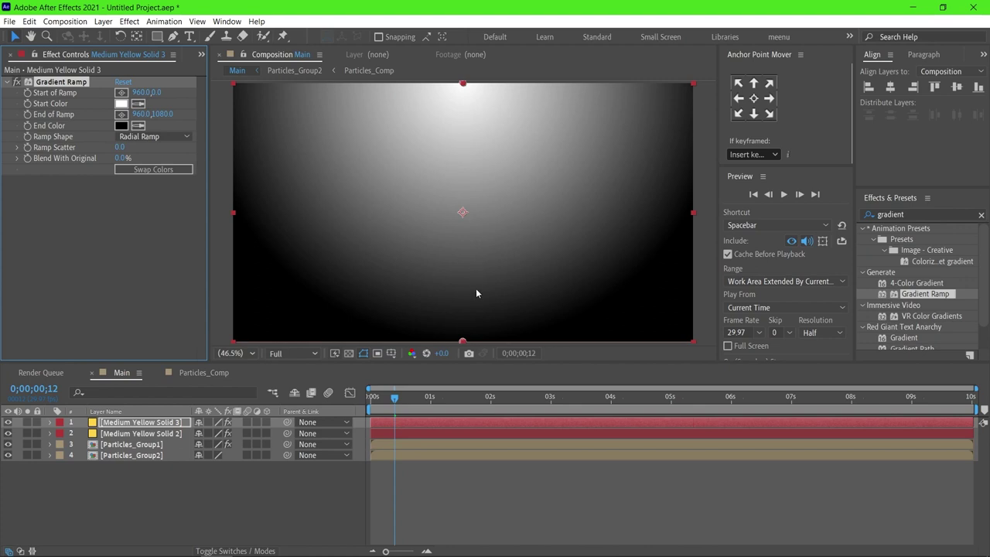
pyautogui.moveTo(462, 83)
pyautogui.mouseDown()
pyautogui.moveTo(464, 345)
pyautogui.moveTo(451, 176)
pyautogui.moveTo(461, 83)
pyautogui.mouseUp()
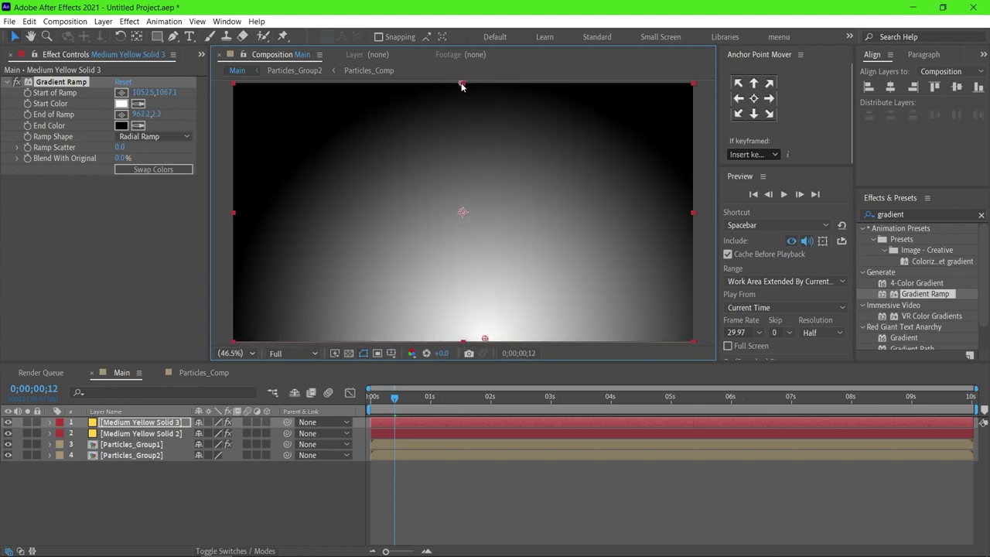
pyautogui.moveTo(485, 340); pyautogui.dragTo(463, 341)
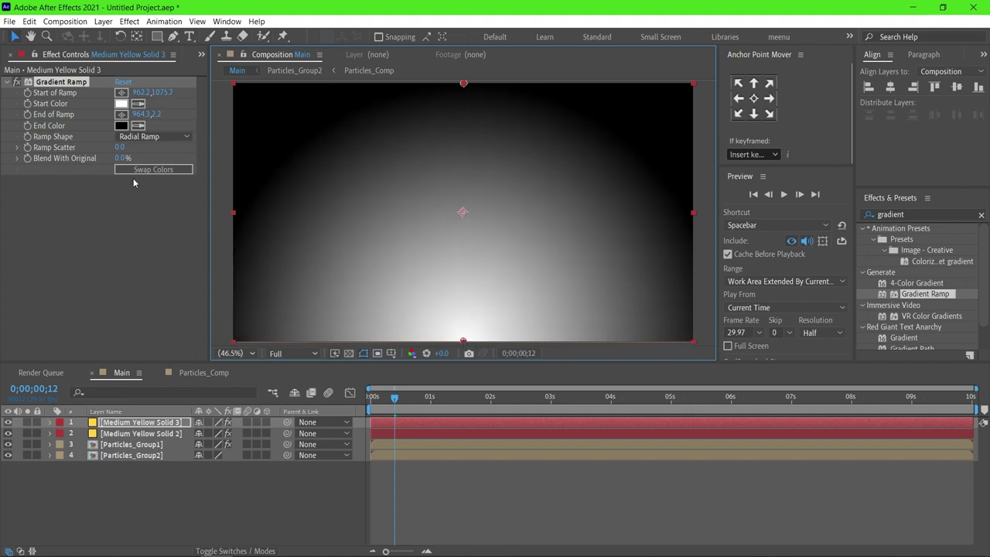
pyautogui.click(121, 103)
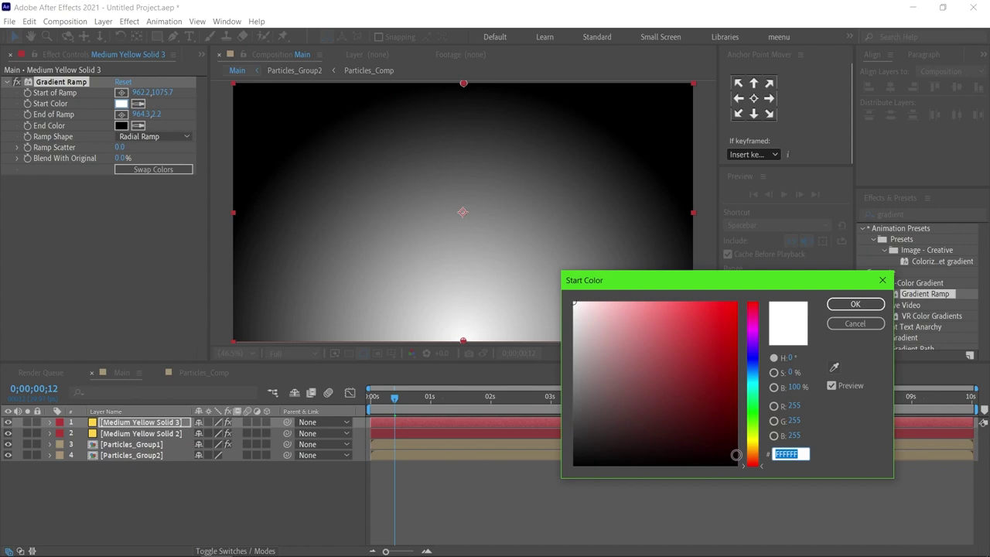
# Step: Set the gradient start colour to a warm brown
pyautogui.click(752, 457)
pyautogui.click(677, 433)
pyautogui.moveTo(677, 433); pyautogui.dragTo(677, 416)
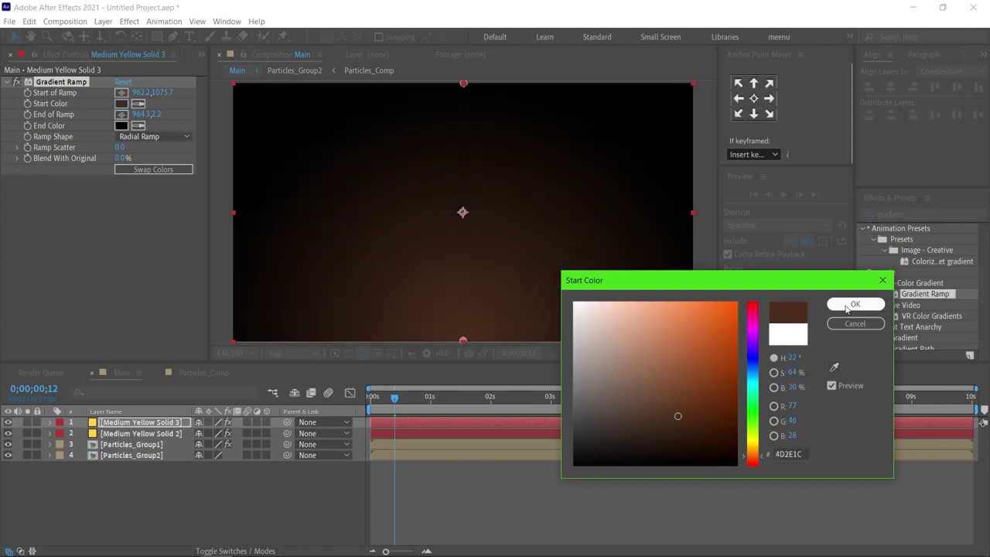
pyautogui.click(850, 304)
# Step: Set the gradient end colour to a very dark warm tone
pyautogui.click(121, 127)
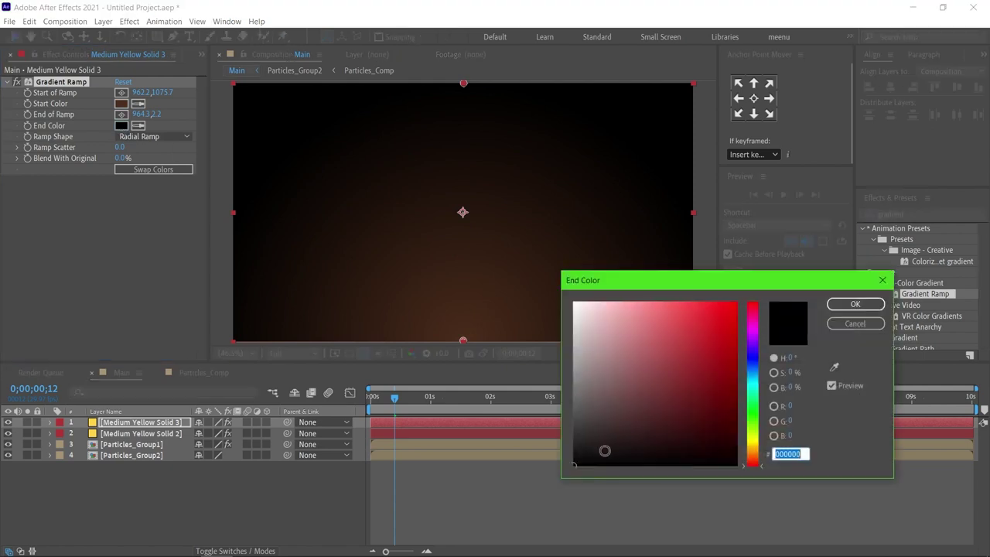
pyautogui.click(750, 459)
pyautogui.click(633, 449)
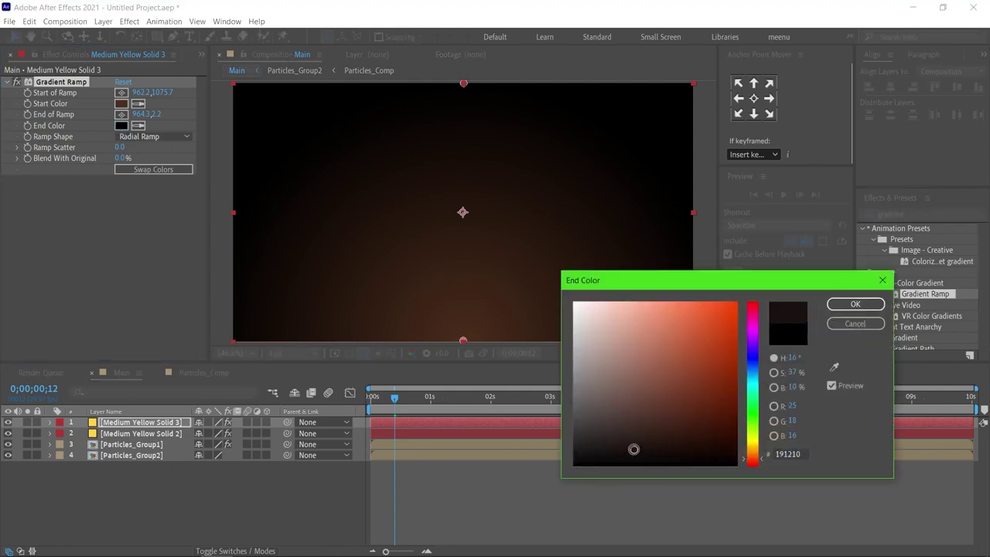
pyautogui.click(628, 442)
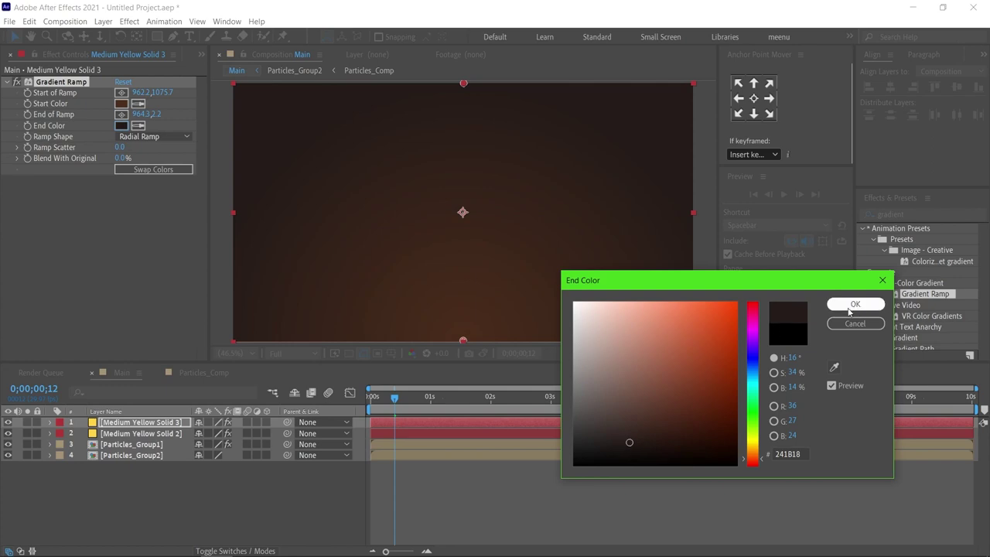
pyautogui.click(615, 447)
pyautogui.click(840, 305)
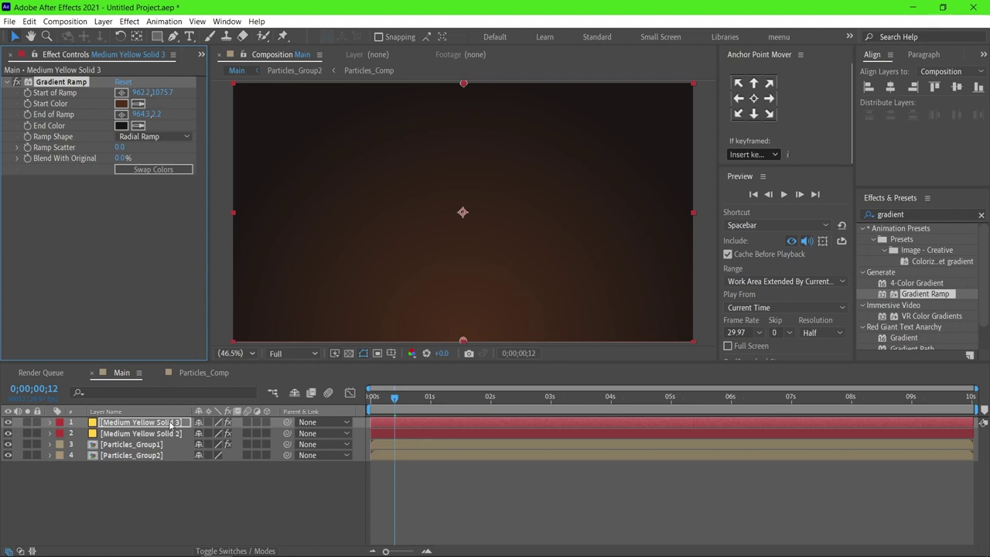
# Step: Move Medium Yellow Solid 3 to the bottom of the layer stack
pyautogui.moveTo(170, 425); pyautogui.dragTo(167, 462)
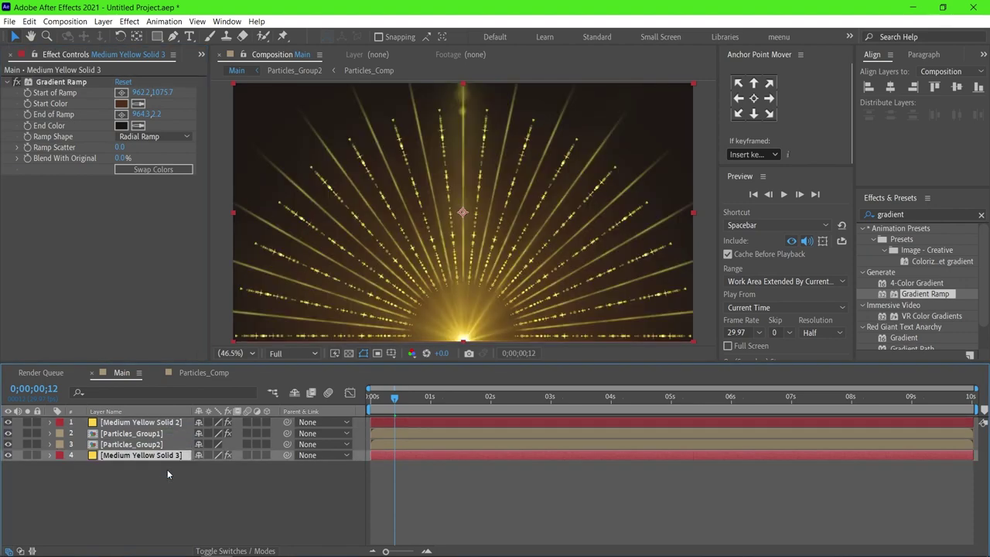
pyautogui.click(161, 485)
pyautogui.rightClick(150, 495)
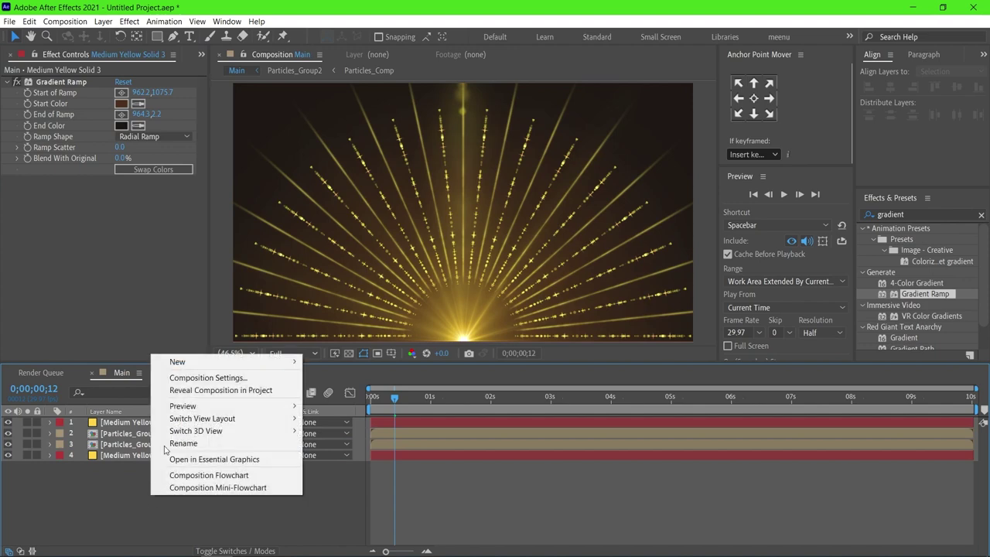
# Step: Add a new full-frame solid and apply Fractal Noise to it
pyautogui.moveTo(203, 362)
pyautogui.click(352, 392)
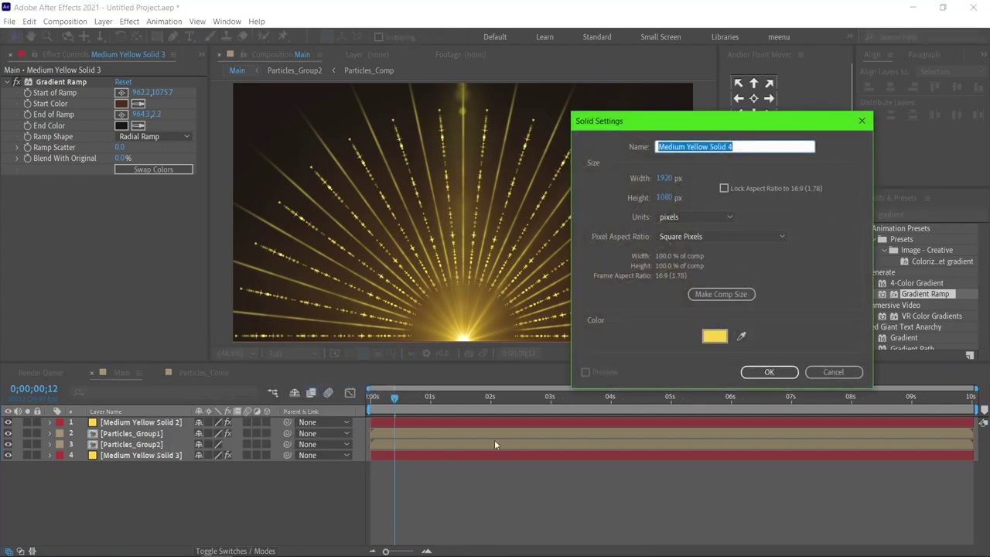
pyautogui.click(768, 372)
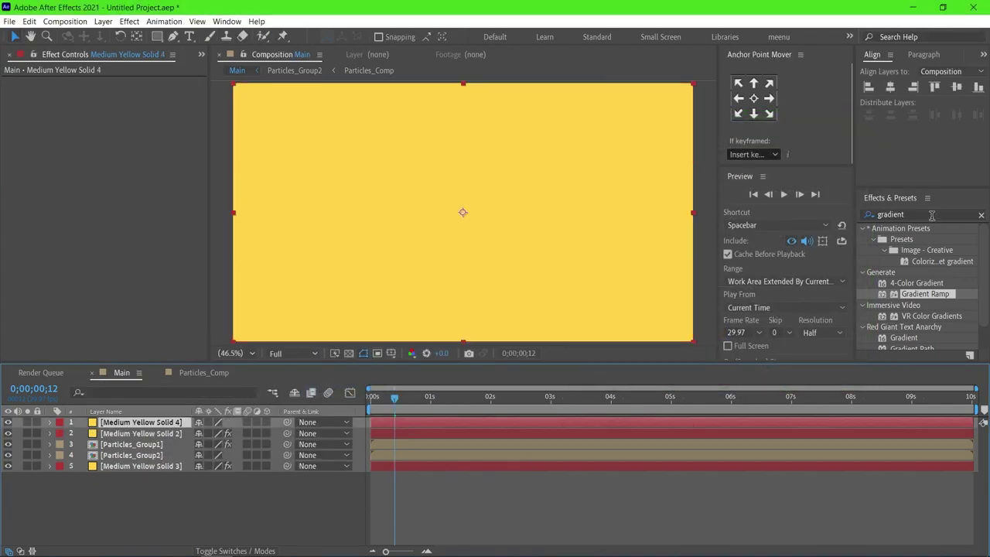
pyautogui.click(981, 215)
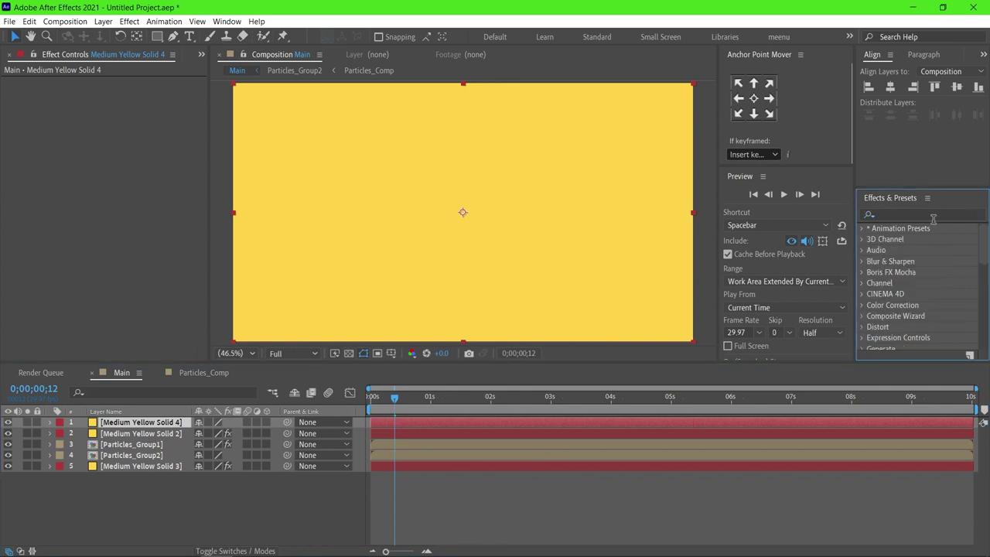
pyautogui.click(933, 217)
pyautogui.write('fractal')
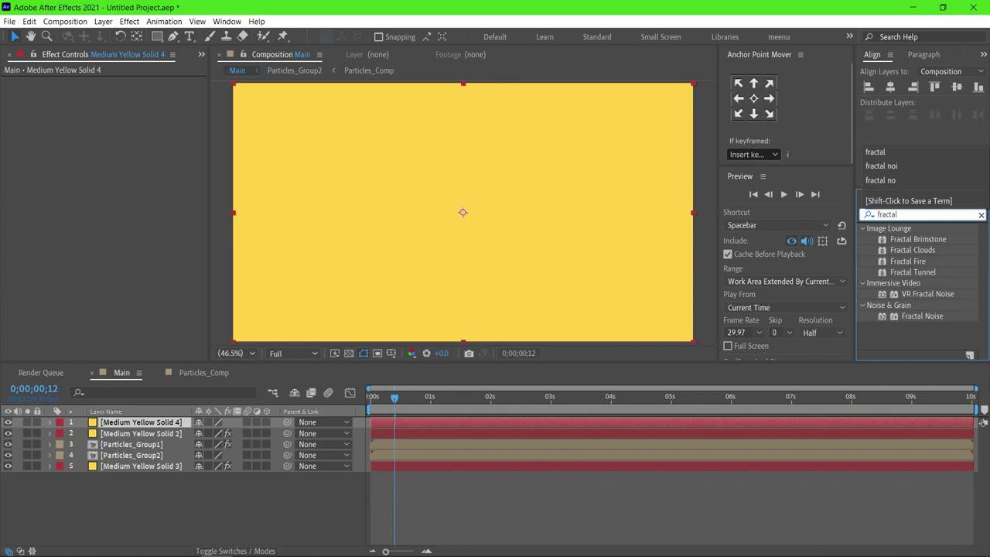
pyautogui.moveTo(920, 316); pyautogui.dragTo(804, 422)
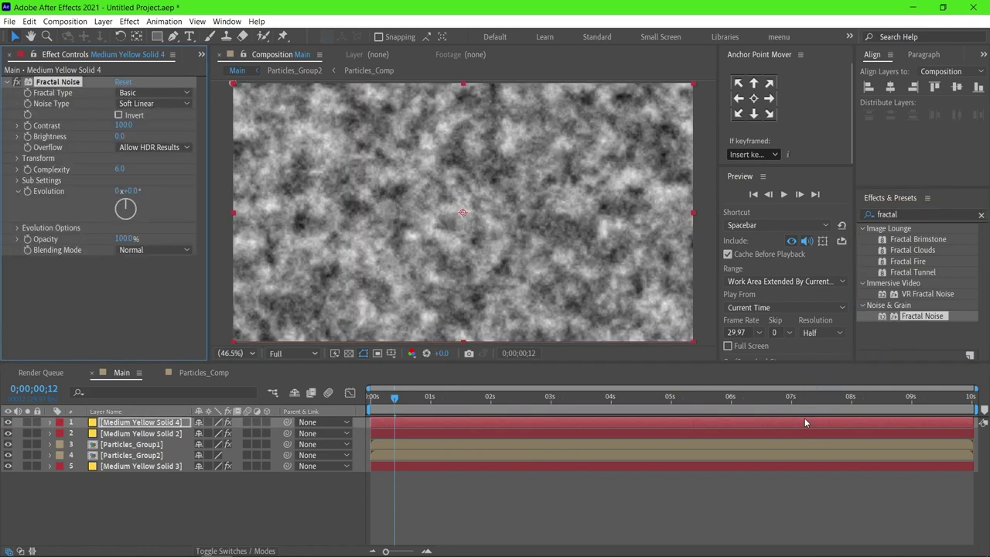
# Step: Set the Fractal Noise to Turbulent Sharp, inverted, with Complexity 3
pyautogui.click(151, 93)
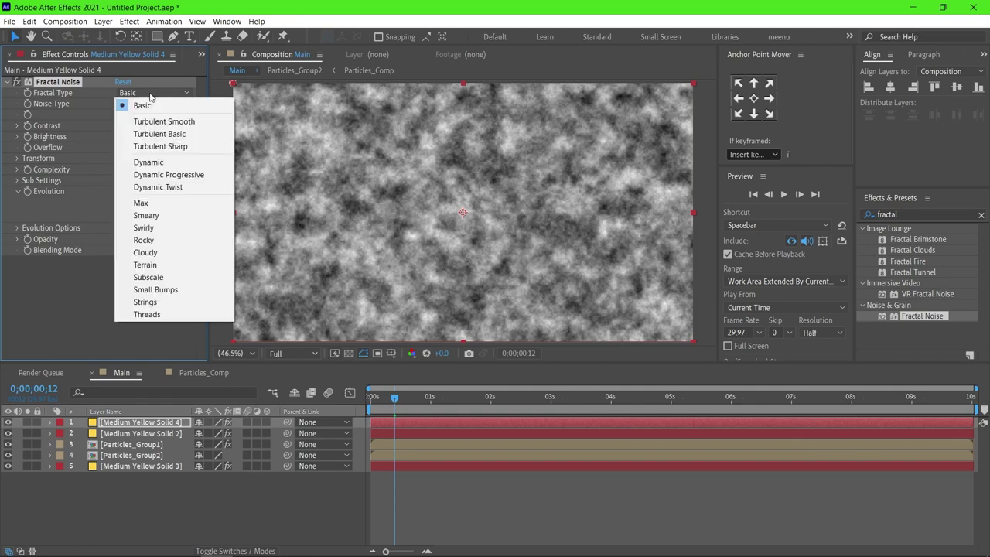
pyautogui.click(154, 146)
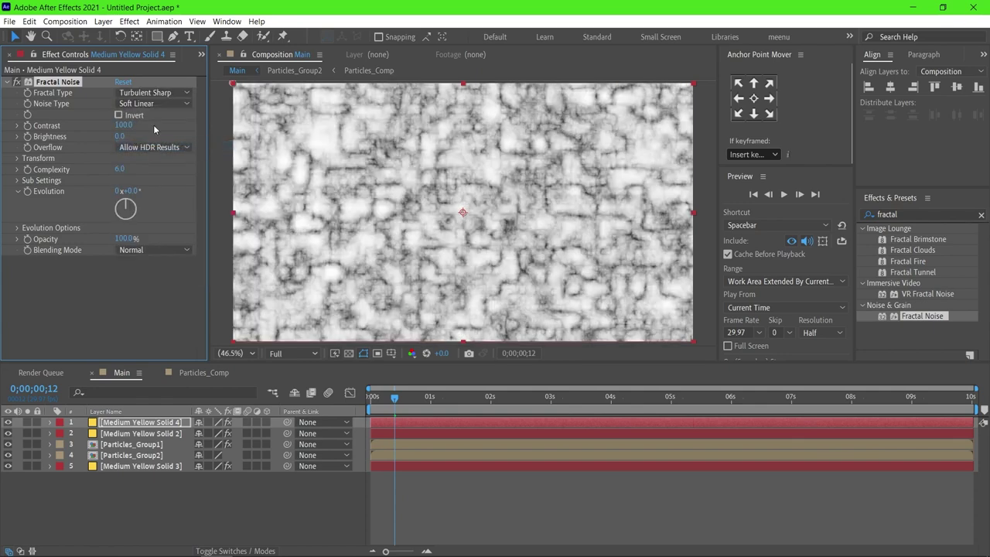
pyautogui.click(118, 115)
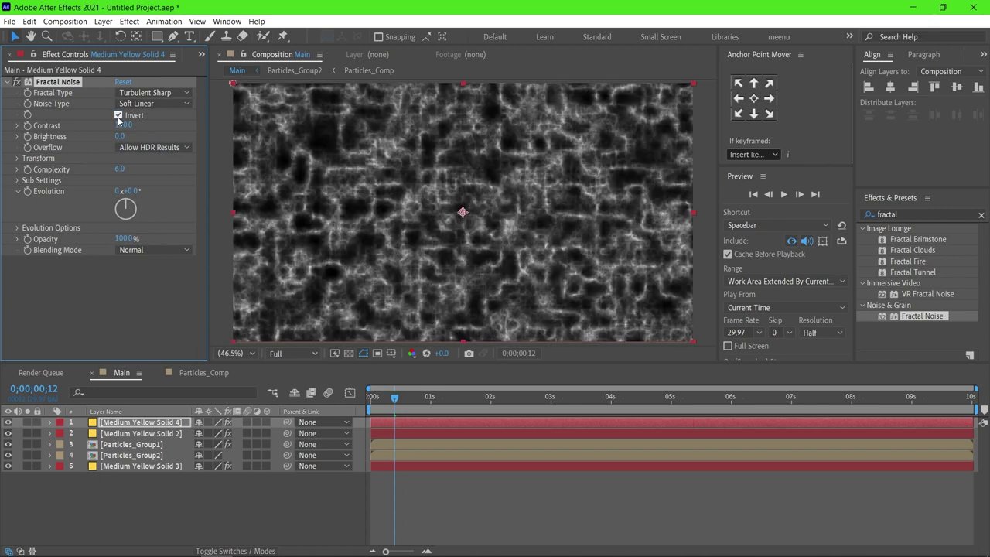
pyautogui.click(119, 168)
pyautogui.write('3')
pyautogui.press('Return')
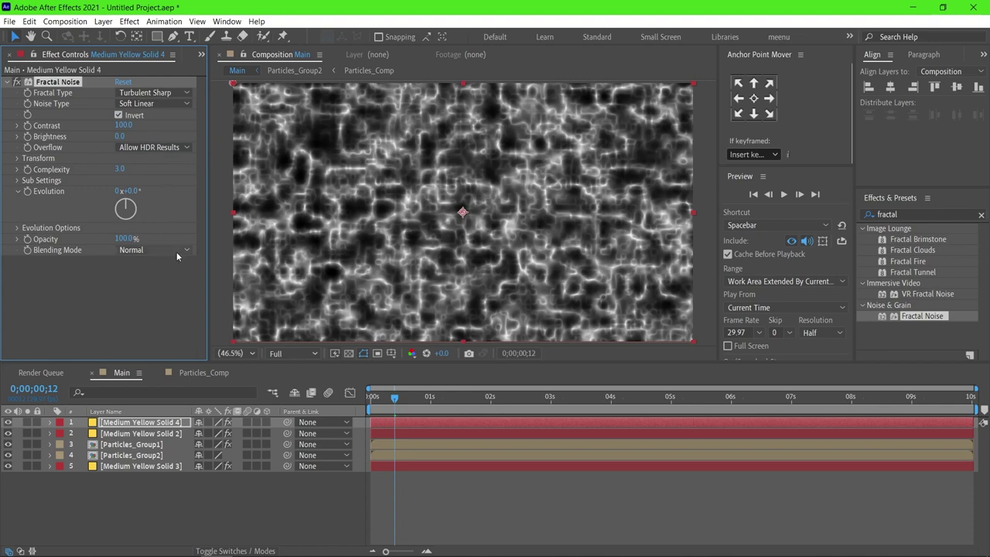
pyautogui.click(373, 395)
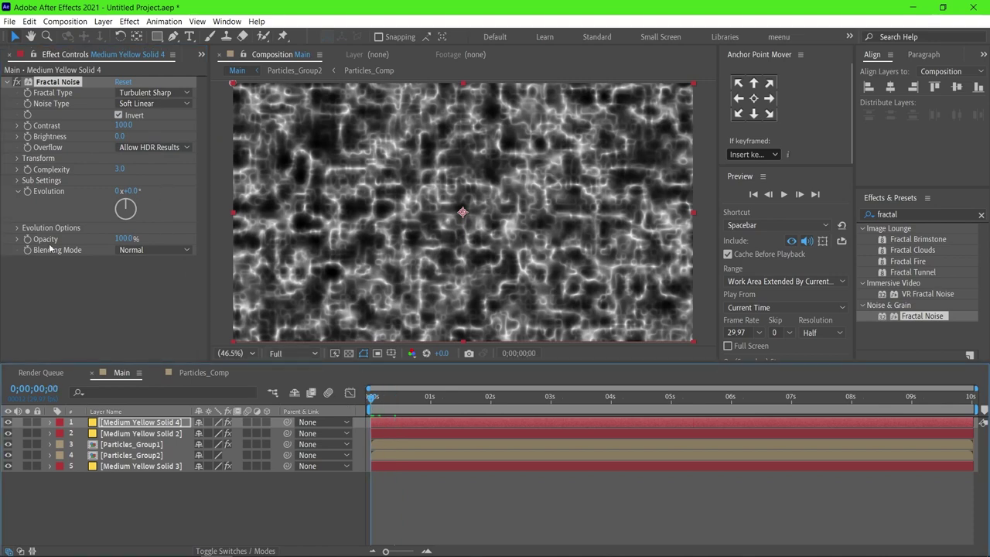
# Step: Drive the Fractal Noise Evolution with the expression time*20 and preview the evolving noise
pyautogui.keyDown('alt'); pyautogui.click(27, 192); pyautogui.keyUp('alt')
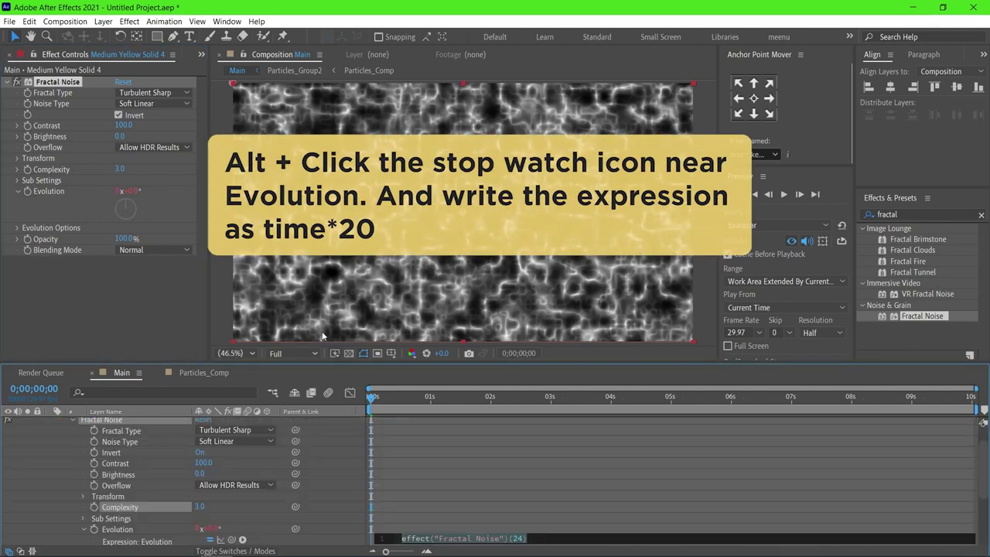
pyautogui.write('time')
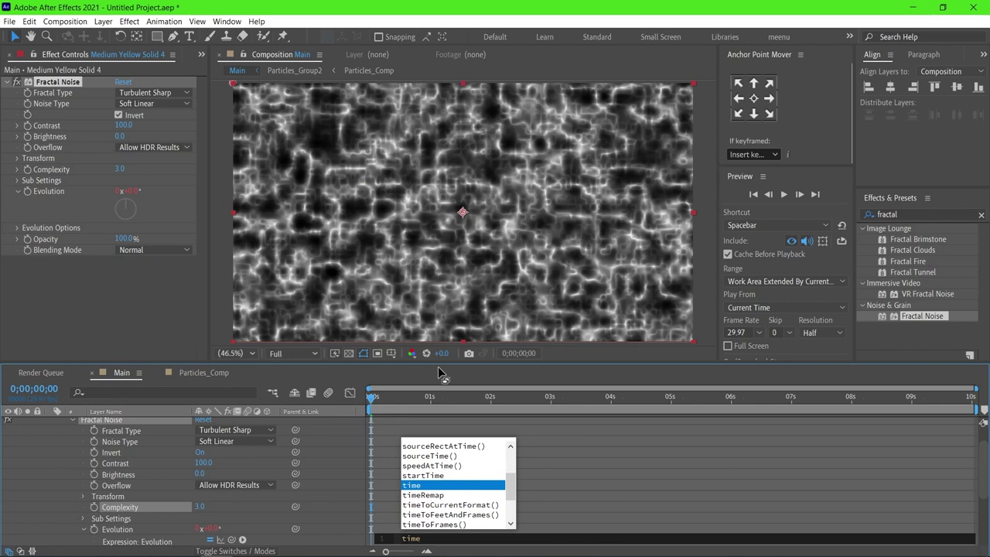
pyautogui.press('Return')
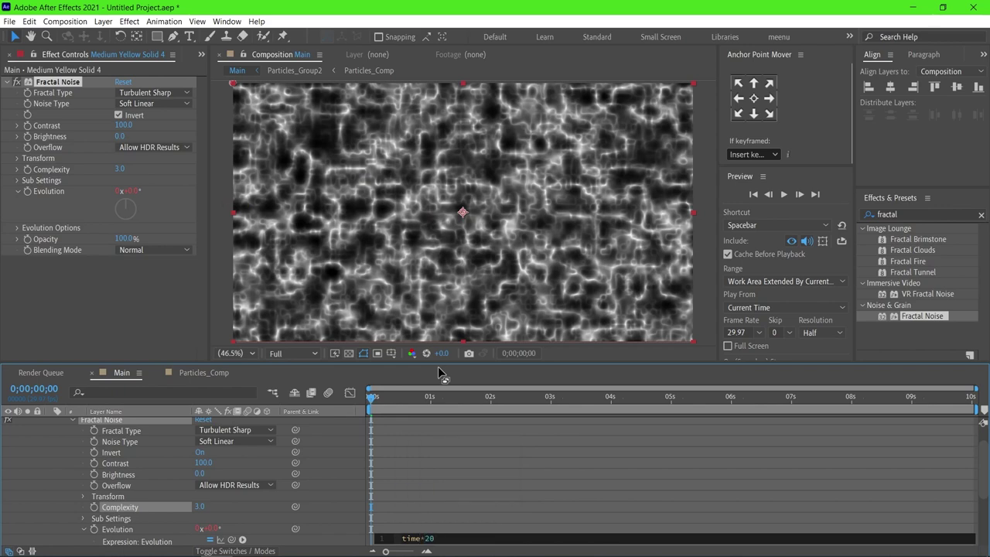
pyautogui.click(435, 456)
pyautogui.press('space')
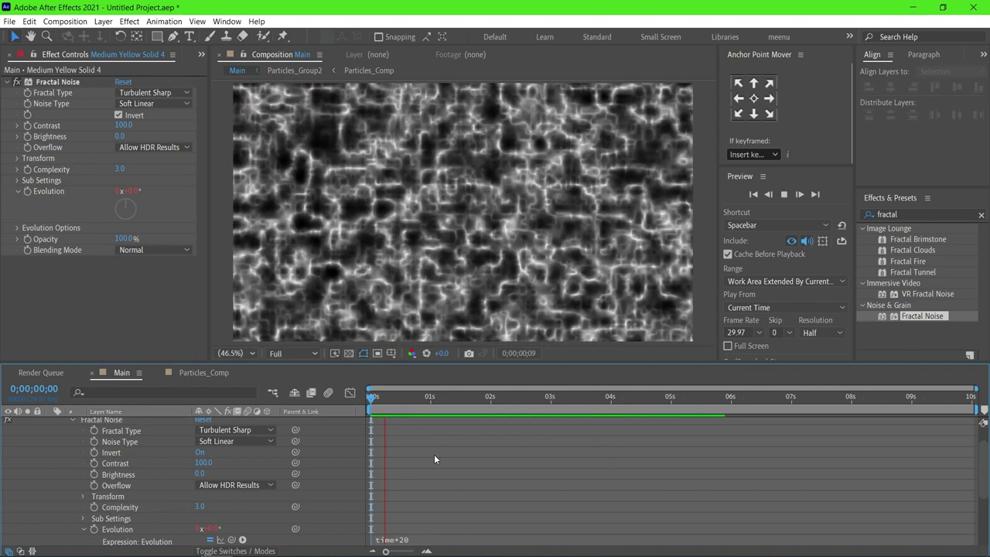
pyautogui.press('space')
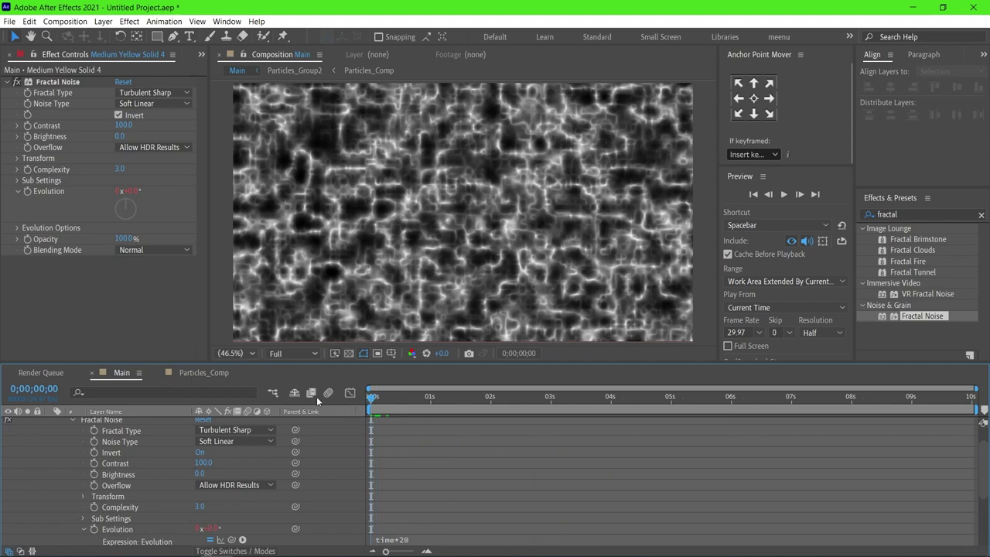
# Step: Set the fractal noise Transform Scale to 600 and collapse the layer's properties
pyautogui.click(17, 159)
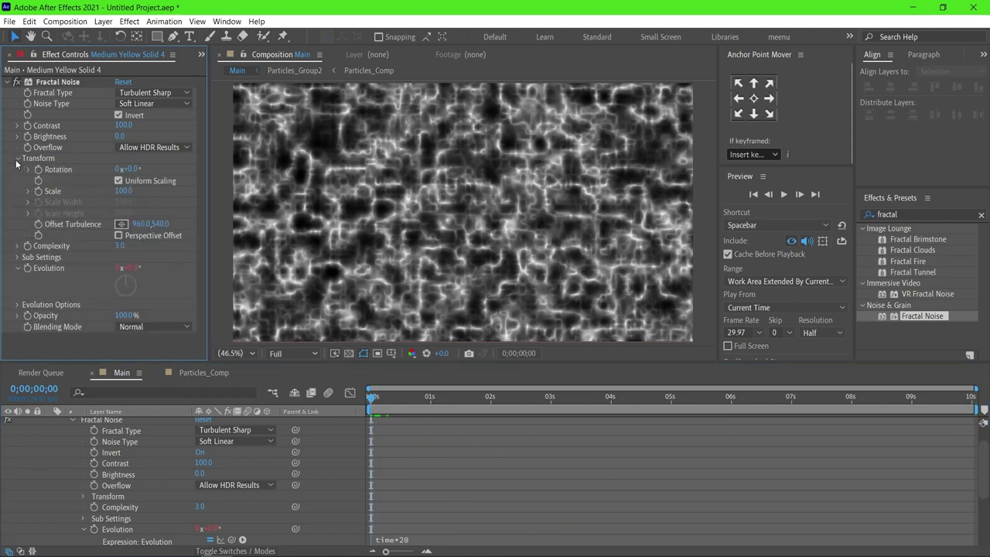
pyautogui.click(123, 191)
pyautogui.write('600')
pyautogui.press('Return')
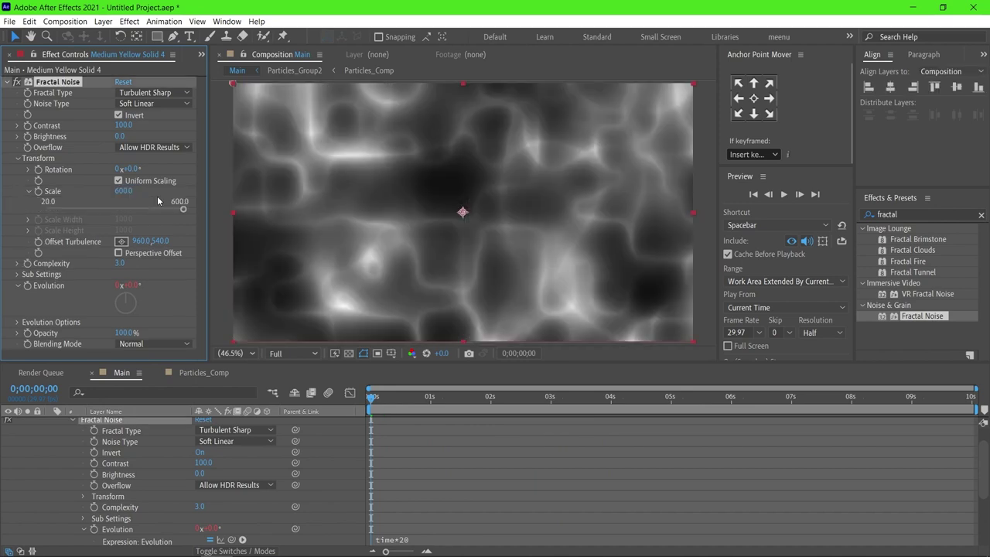
pyautogui.click(6, 83)
pyautogui.click(50, 423)
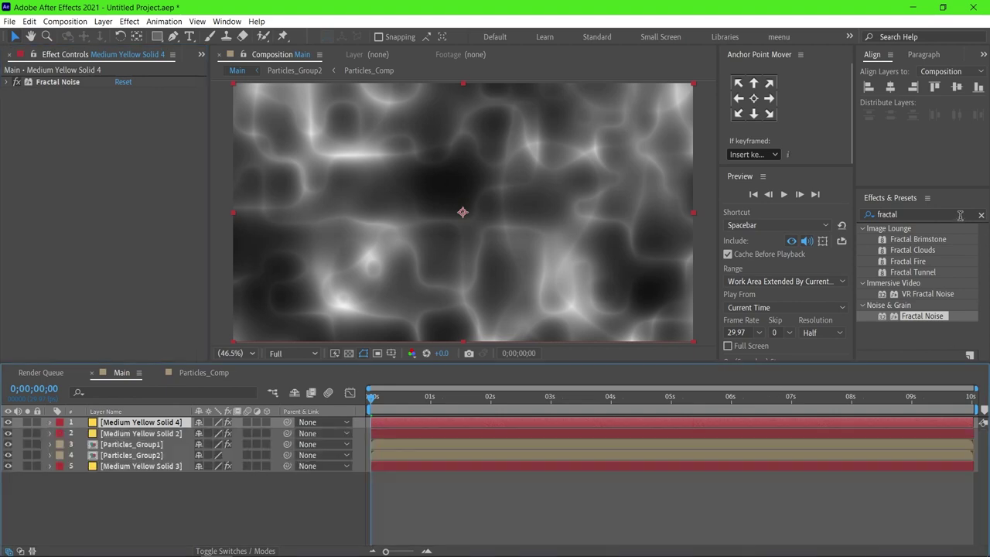
pyautogui.click(980, 214)
# Step: Apply the Tritone effect to the fractal noise solid
pyautogui.click(951, 213)
pyautogui.write('tritone')
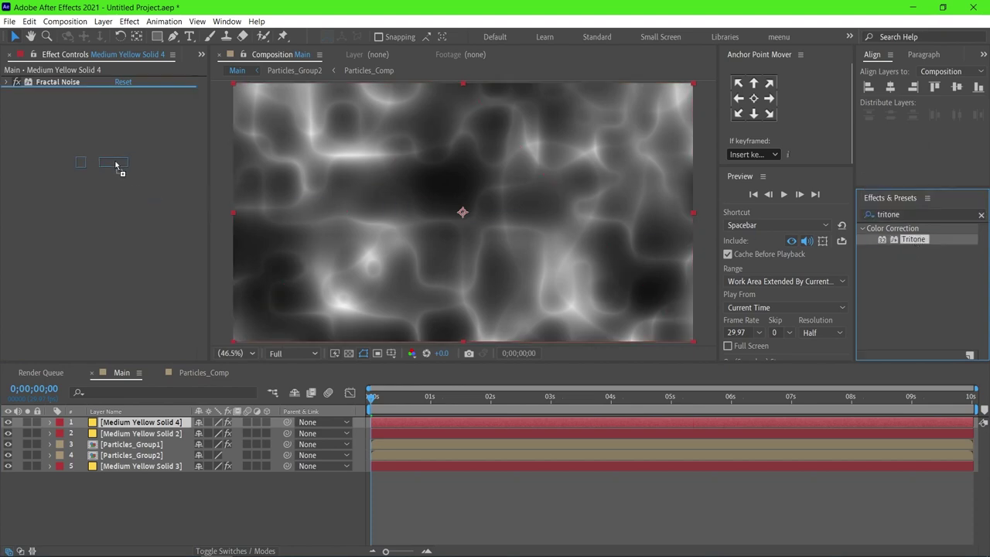
pyautogui.moveTo(911, 240); pyautogui.dragTo(115, 165)
# Step: Move the noise layer below the particle layers and give it a Cyan label
pyautogui.moveTo(153, 422); pyautogui.dragTo(154, 459)
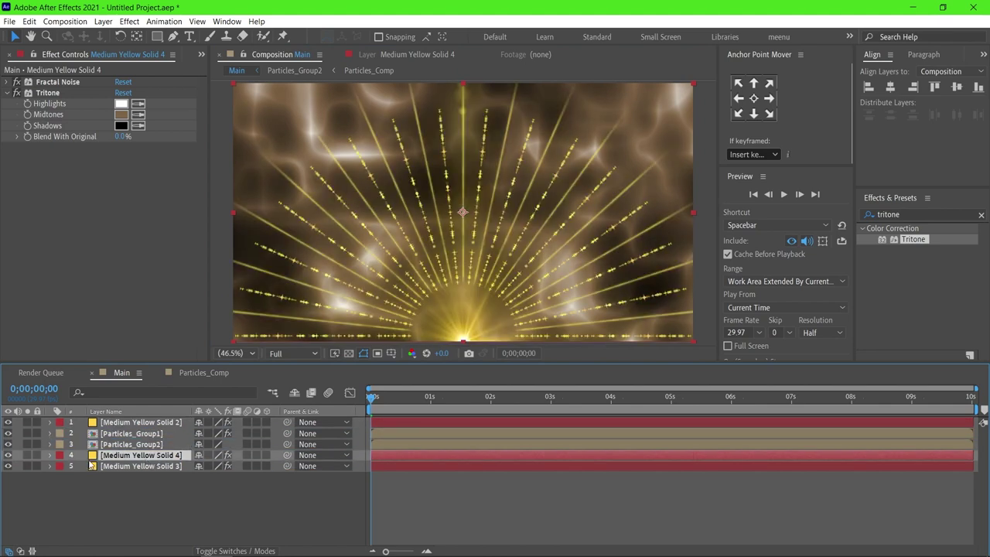
pyautogui.click(60, 456)
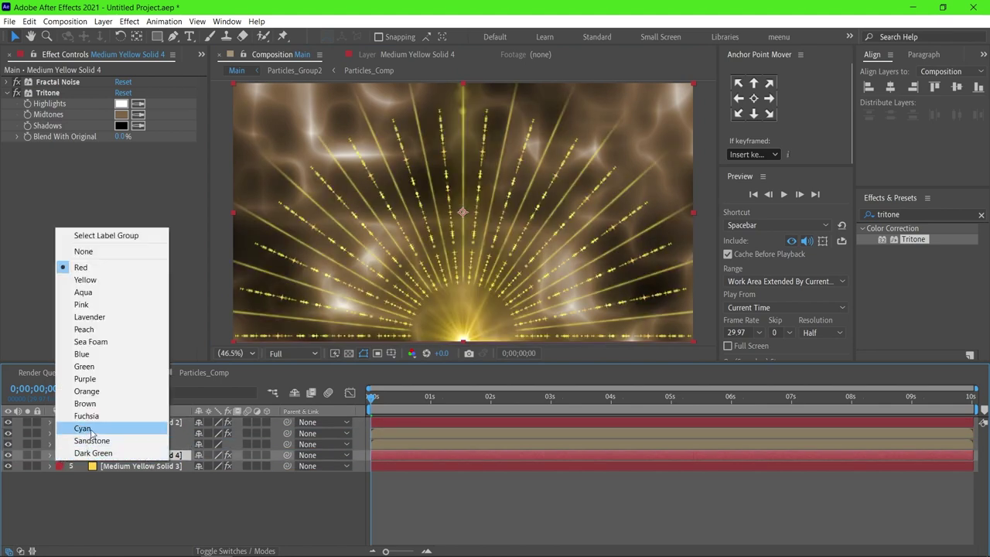
pyautogui.click(92, 431)
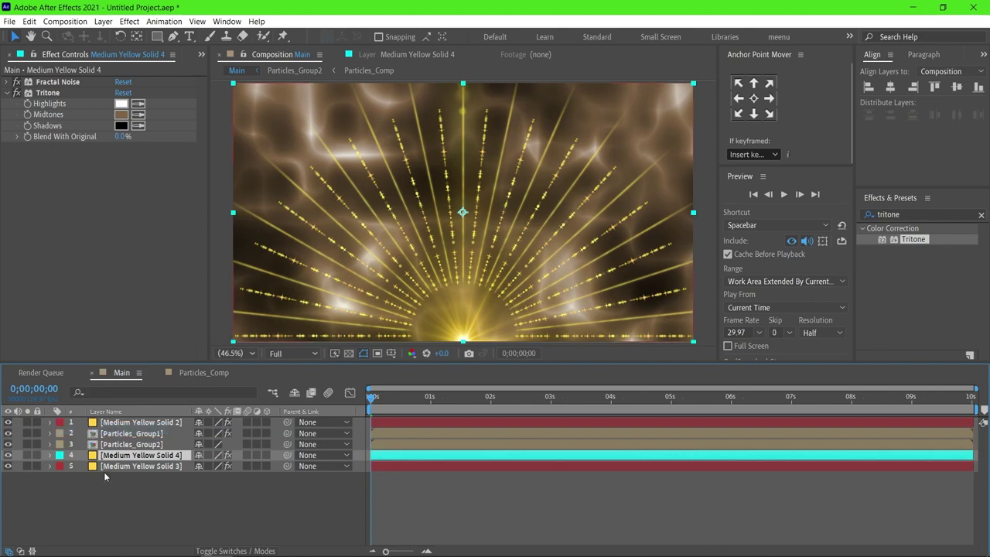
pyautogui.click(121, 115)
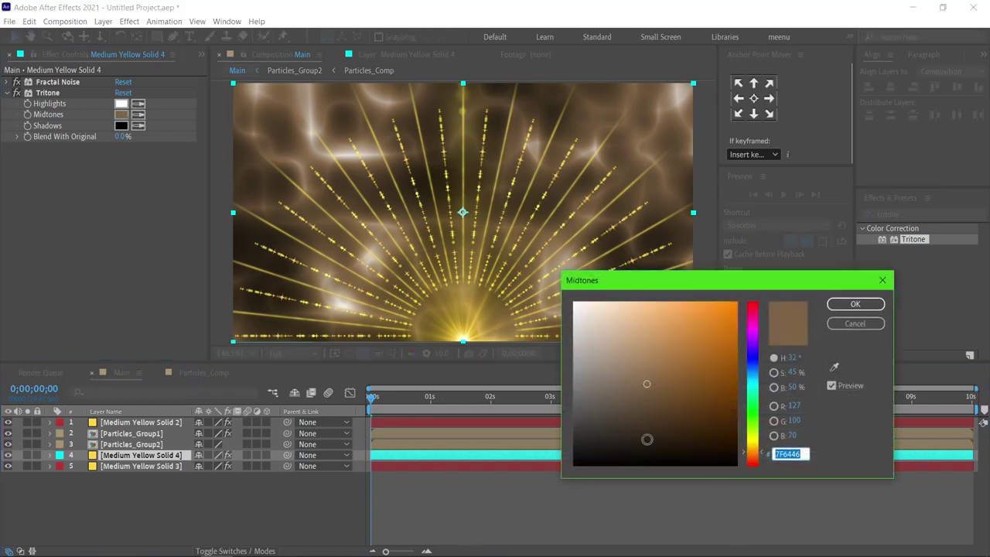
pyautogui.click(654, 433)
pyautogui.click(855, 304)
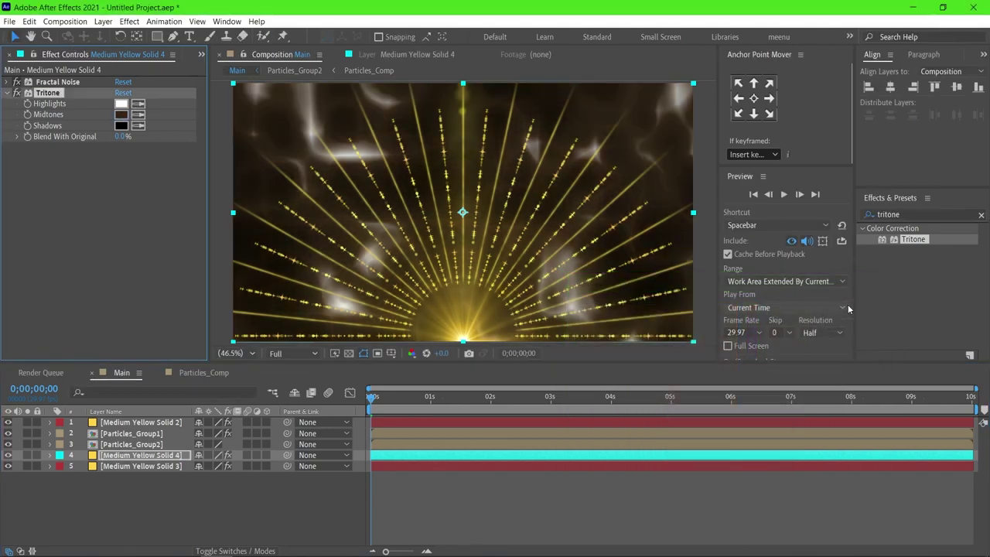
pyautogui.click(138, 103)
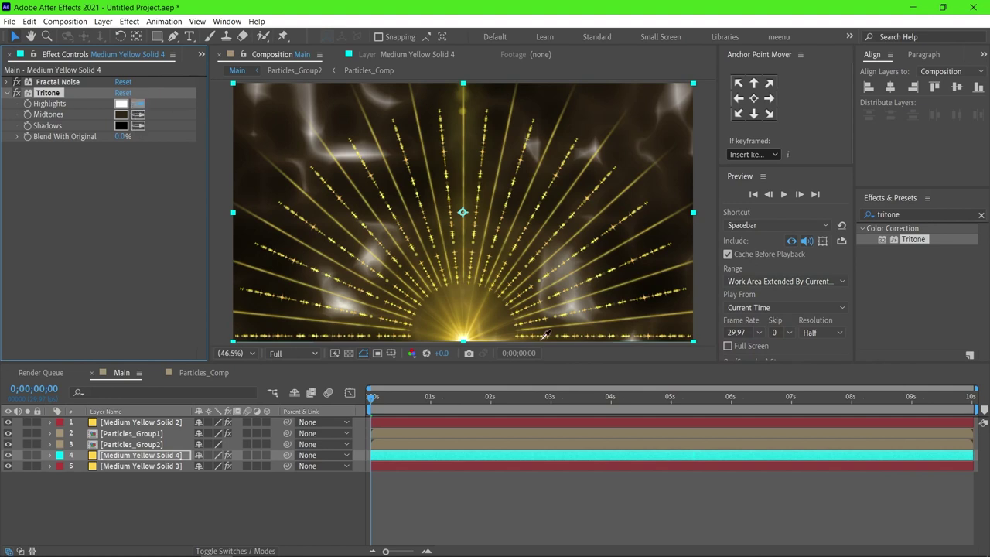
pyautogui.click(435, 317)
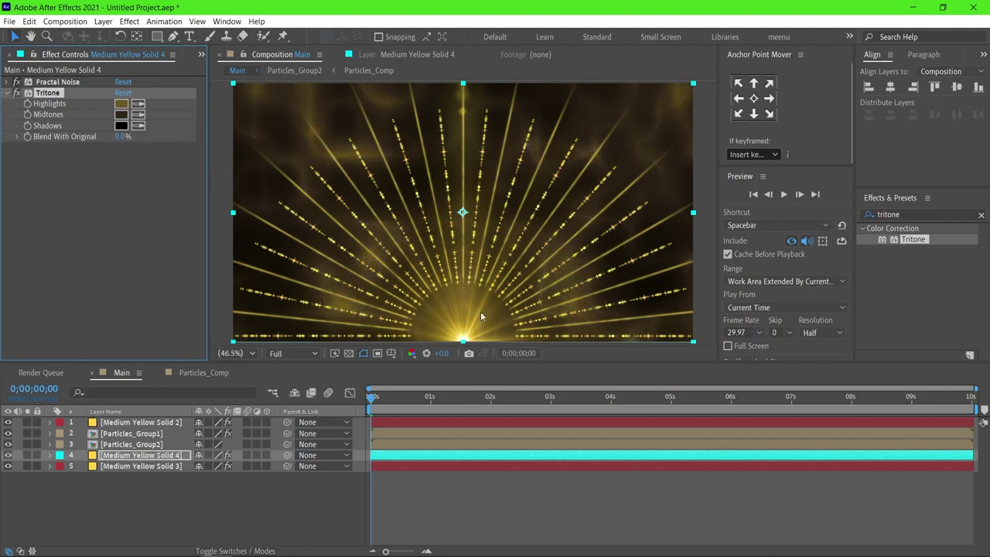
pyautogui.click(447, 397)
pyautogui.moveTo(463, 398); pyautogui.dragTo(488, 392)
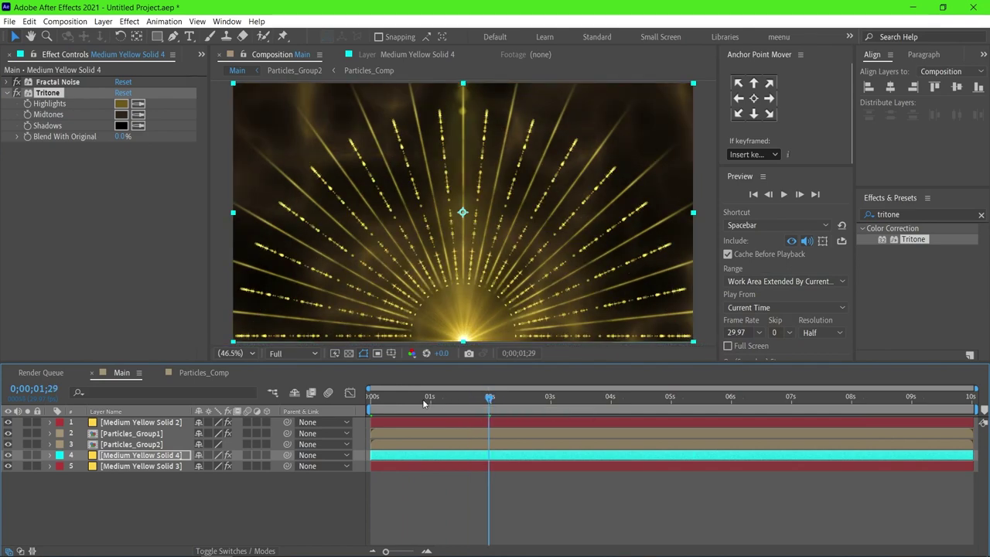
pyautogui.moveTo(424, 399); pyautogui.dragTo(327, 406)
pyautogui.press('space')
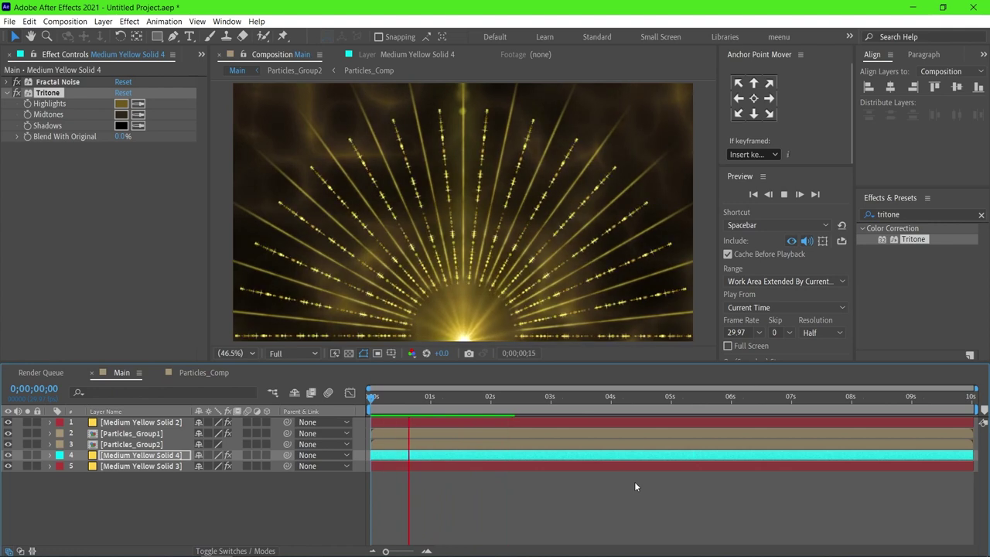
pyautogui.press('space')
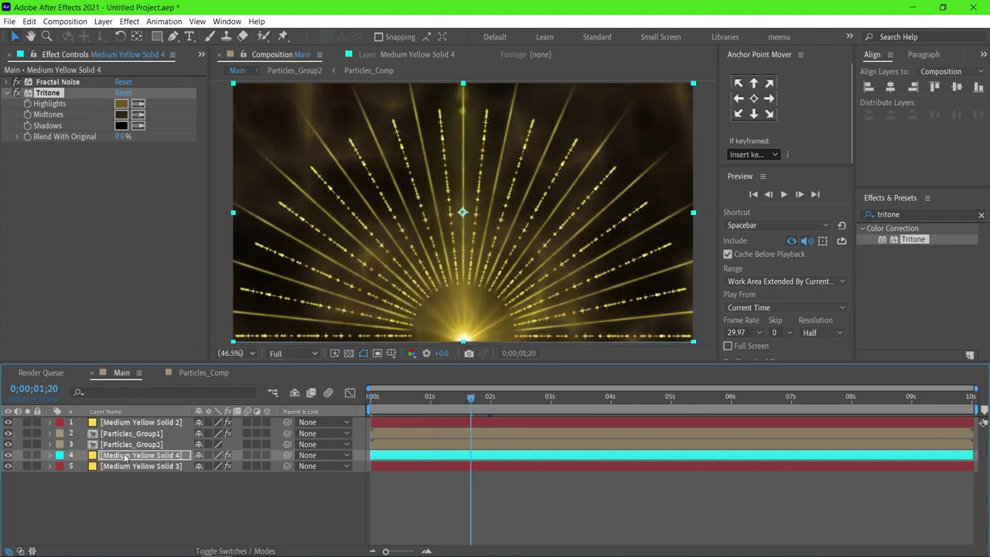
pyautogui.click(130, 457)
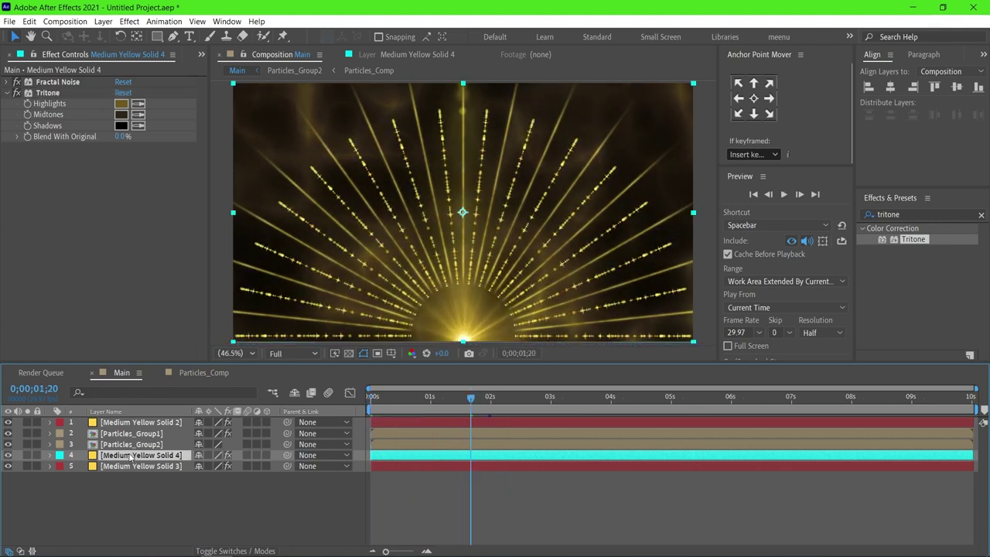
# Step: Solo the fractal noise layer and draw an elliptical mask over it
pyautogui.click(27, 456)
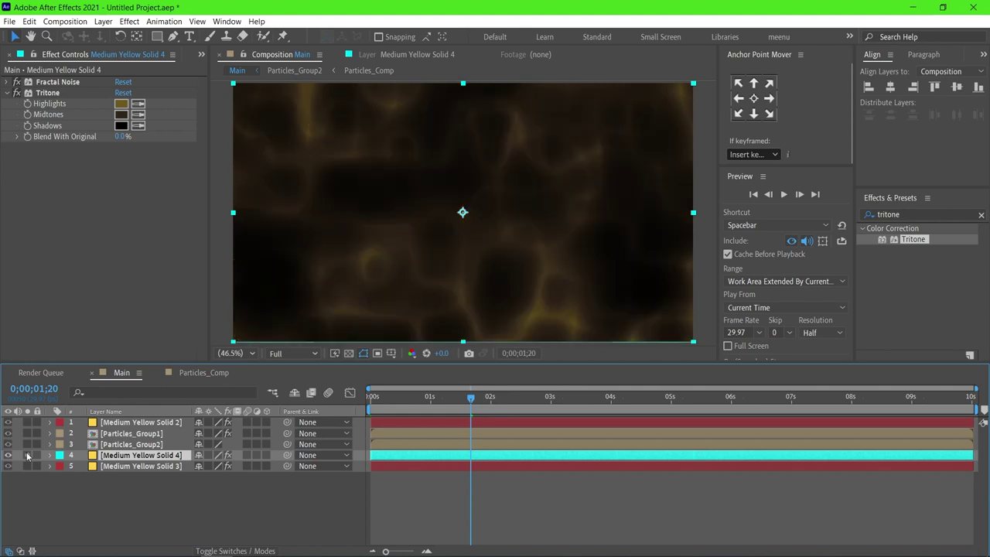
pyautogui.moveTo(157, 40); pyautogui.dragTo(175, 66)
pyautogui.moveTo(325, 333)
pyautogui.mouseDown()
pyautogui.moveTo(621, 167)
pyautogui.moveTo(631, 75)
pyautogui.mouseUp()
# Step: Shift the masked noise layer down toward the bottom of the frame
pyautogui.press('v')
pyautogui.click(629, 207)
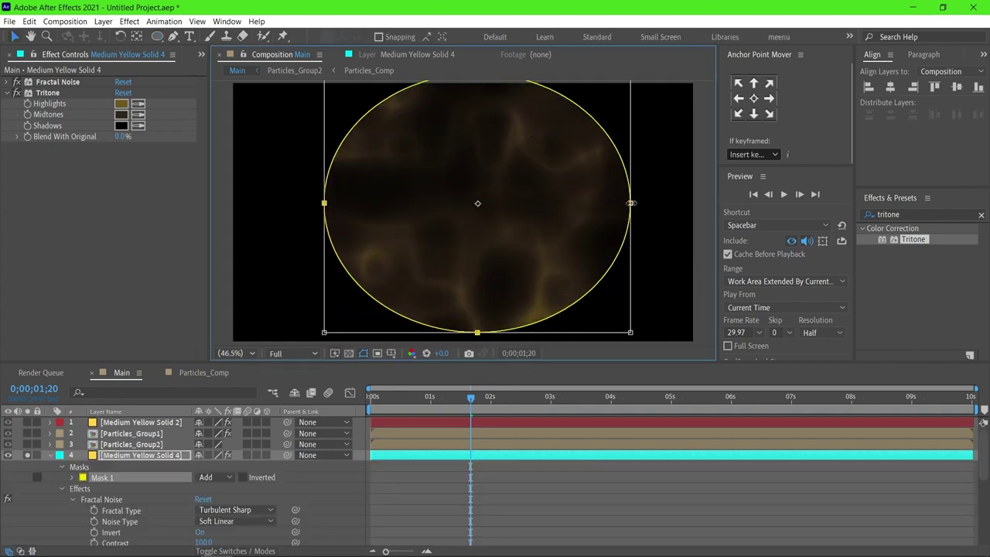
pyautogui.moveTo(570, 224)
pyautogui.mouseDown()
pyautogui.moveTo(550, 264)
pyautogui.moveTo(556, 323)
pyautogui.mouseUp()
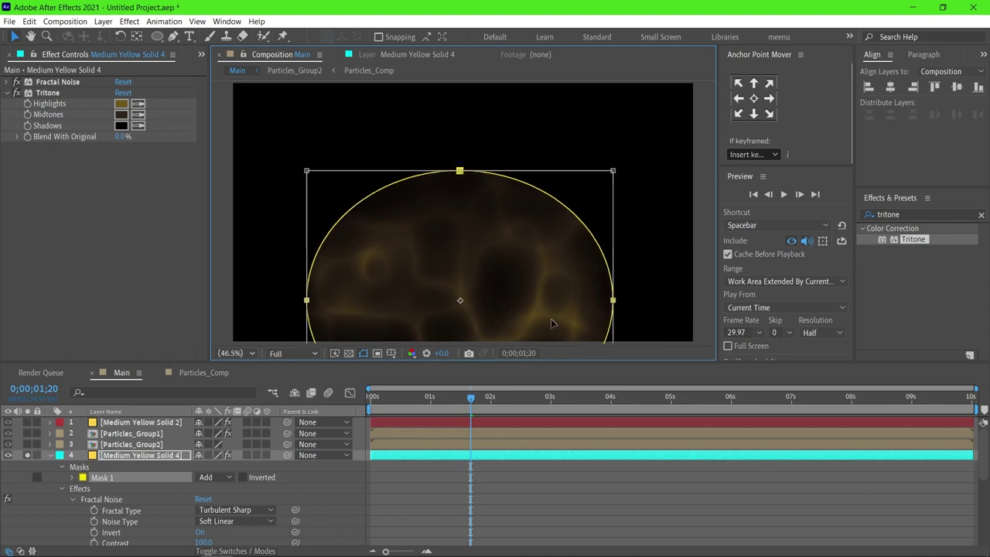
pyautogui.moveTo(557, 328); pyautogui.dragTo(561, 359)
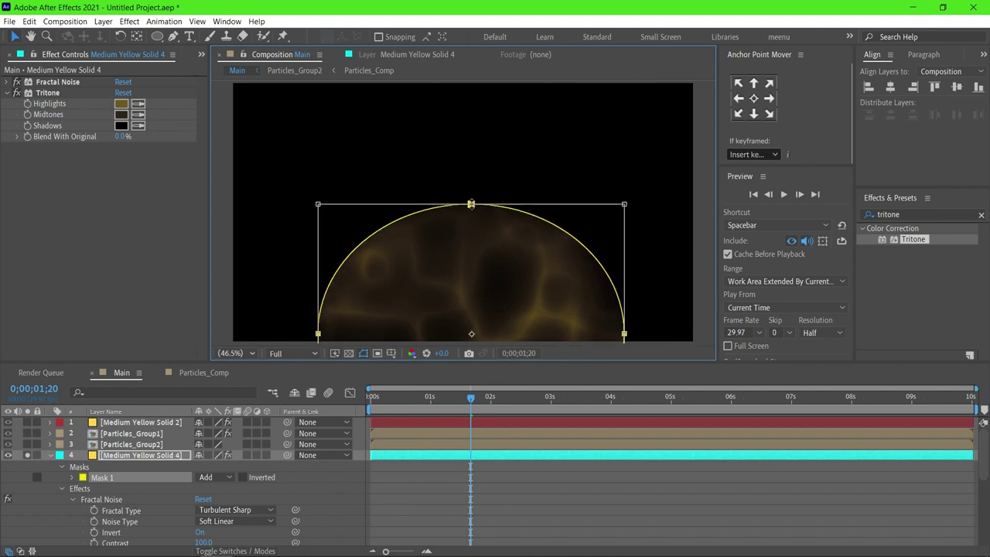
pyautogui.moveTo(471, 204); pyautogui.dragTo(471, 171)
pyautogui.moveTo(481, 289); pyautogui.dragTo(480, 314)
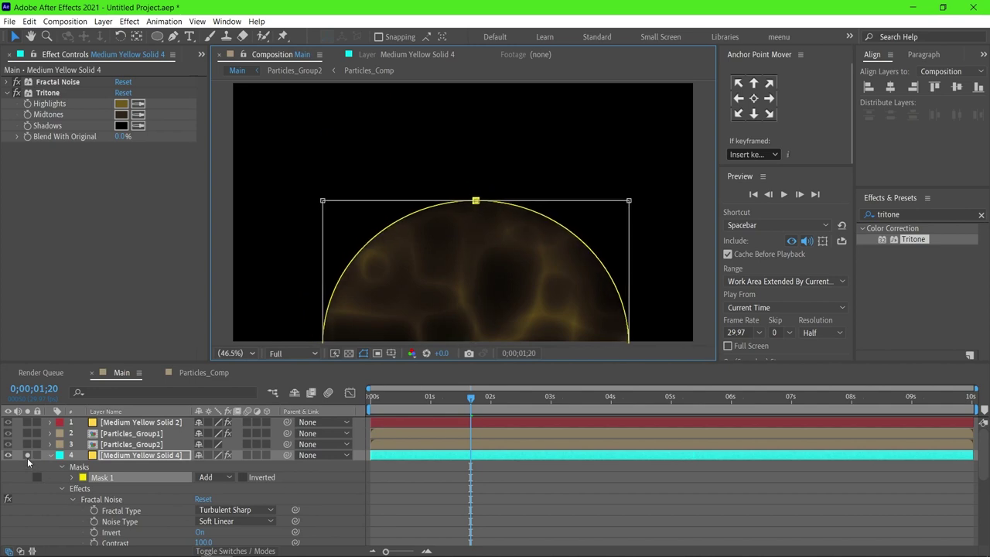
# Step: Unsolo the layer, nudge it slightly left, and stretch the mask's top up taller
pyautogui.click(27, 457)
pyautogui.moveTo(498, 222); pyautogui.dragTo(487, 228)
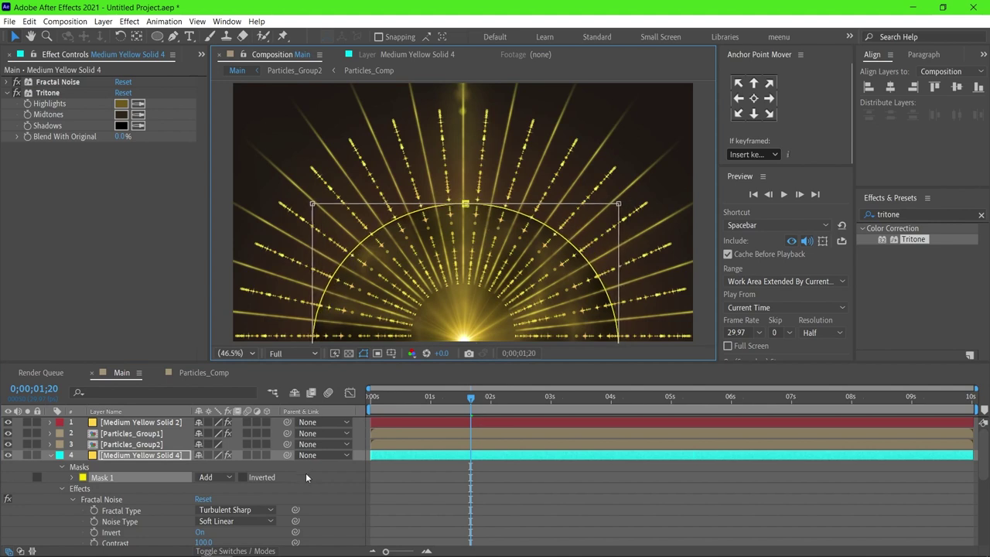
pyautogui.moveTo(465, 204); pyautogui.dragTo(466, 182)
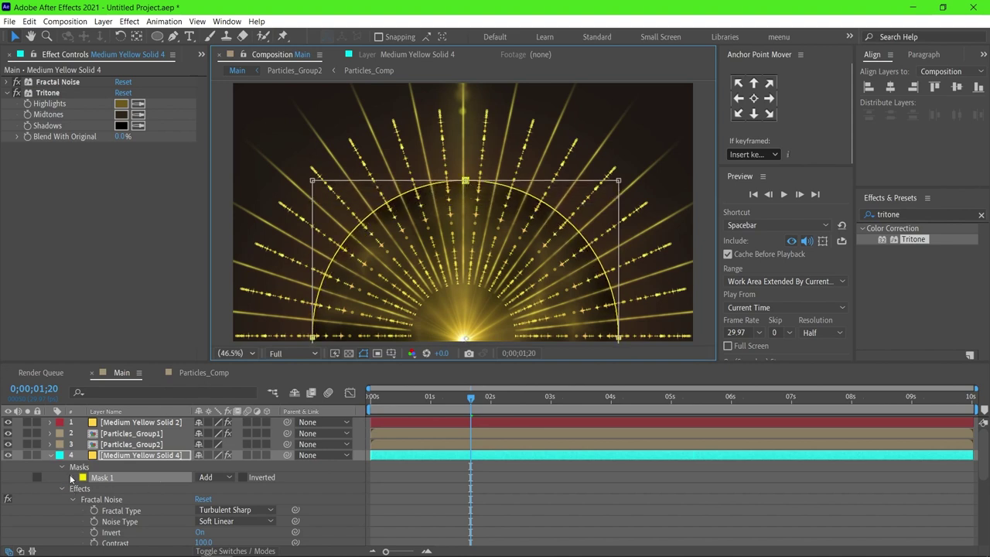
# Step: Give Mask 1 a 600-pixel feather and return to the first frame
pyautogui.click(72, 477)
pyautogui.click(221, 499)
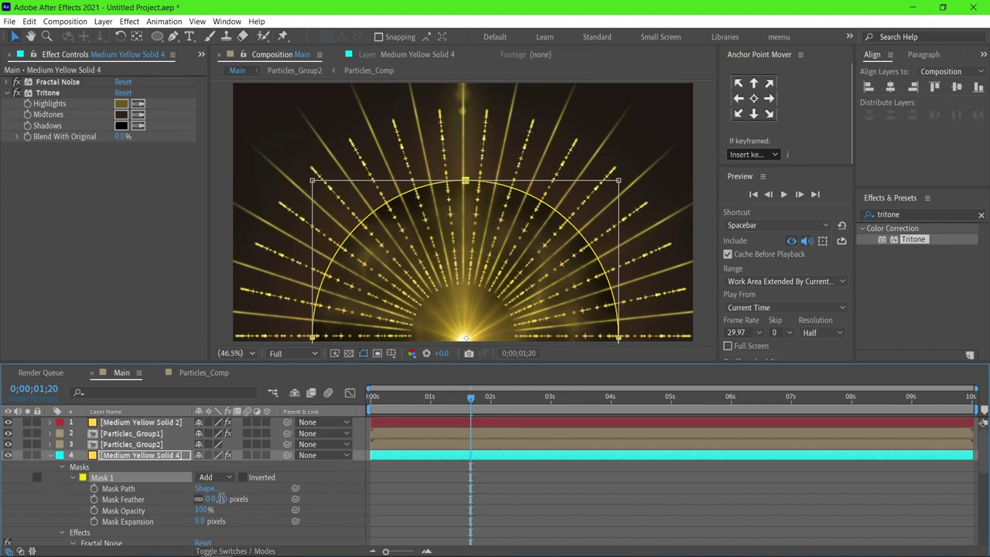
pyautogui.write('600')
pyautogui.press('Return')
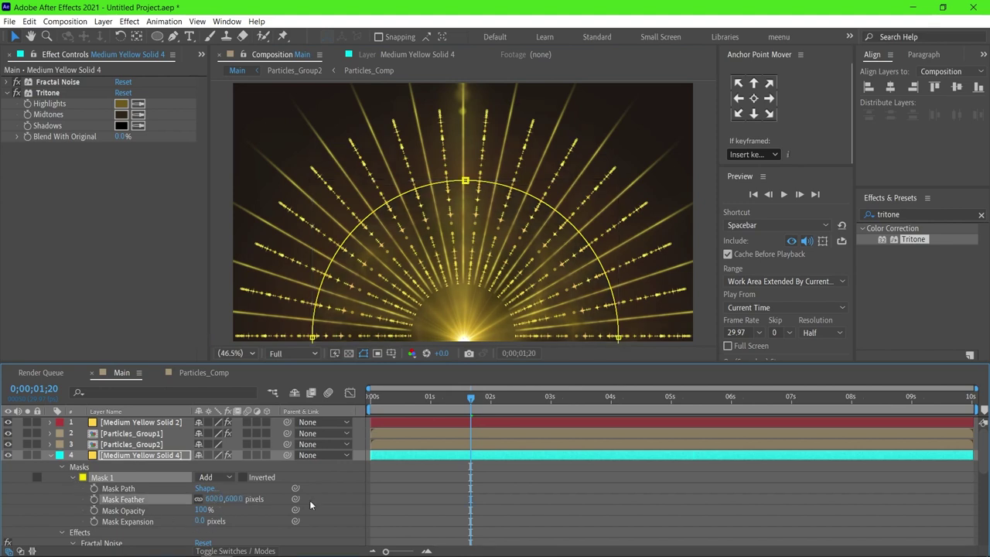
pyautogui.press('Home')
pyautogui.click(7, 82)
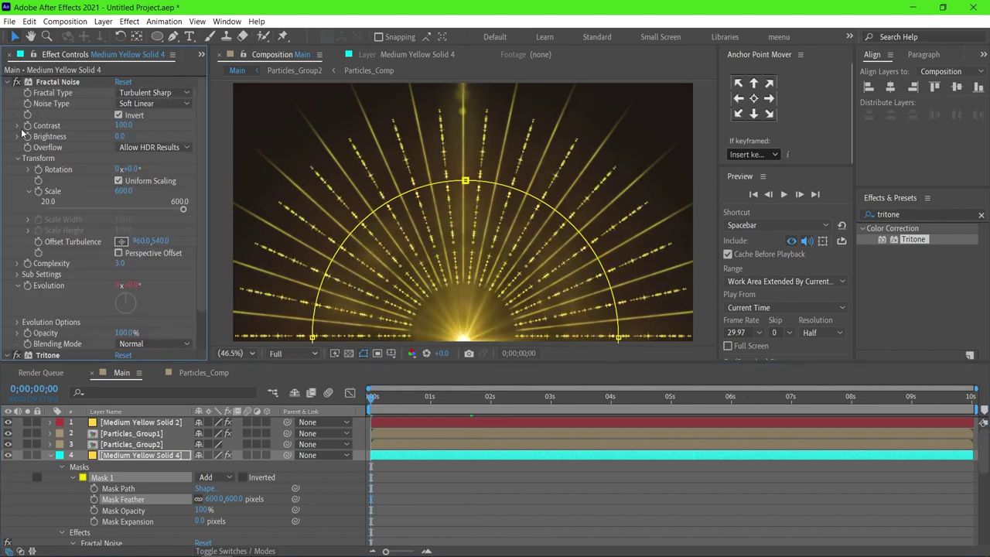
# Step: At the composition's end, set Fractal Noise Offset Turbulence to 960,100
pyautogui.click(37, 247)
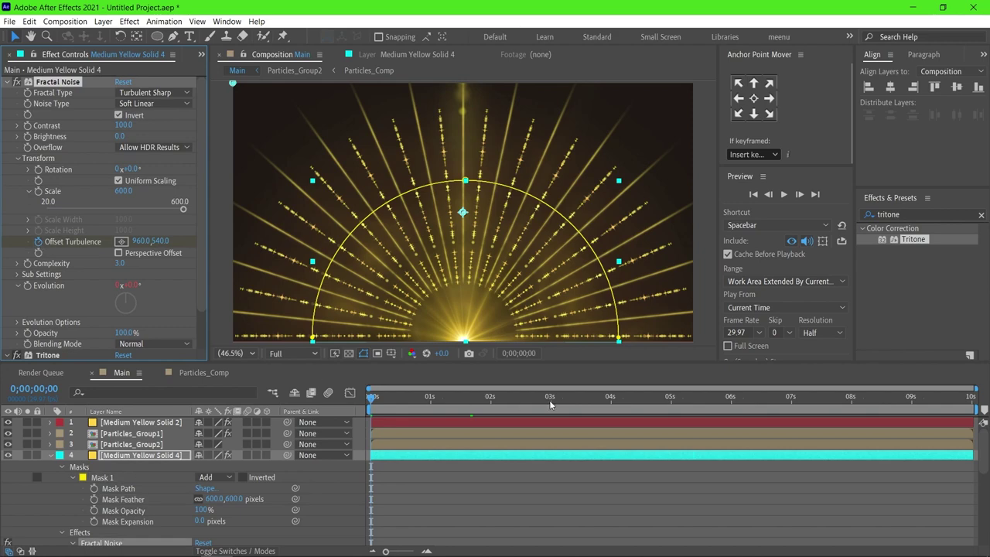
pyautogui.click(969, 396)
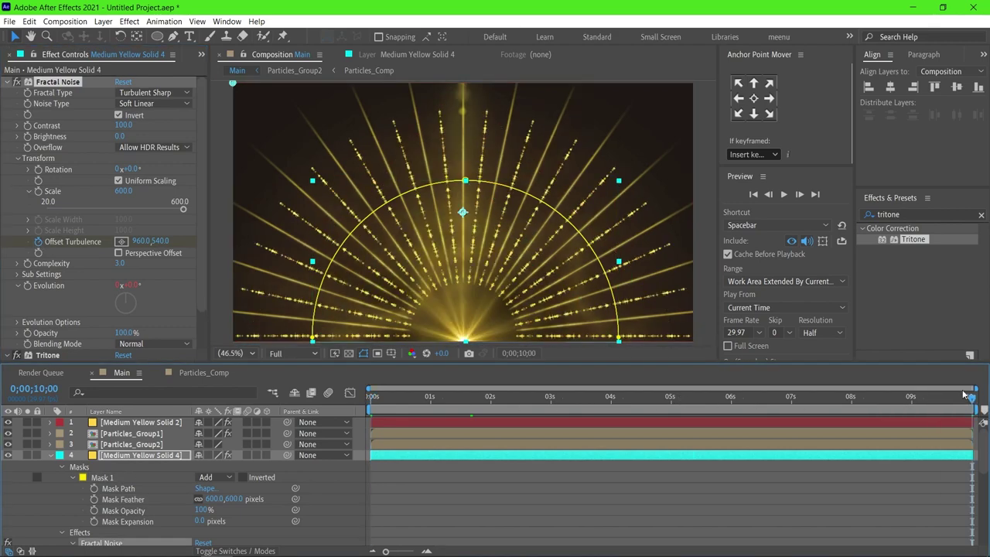
pyautogui.click(159, 241)
pyautogui.write('100')
pyautogui.press('Return')
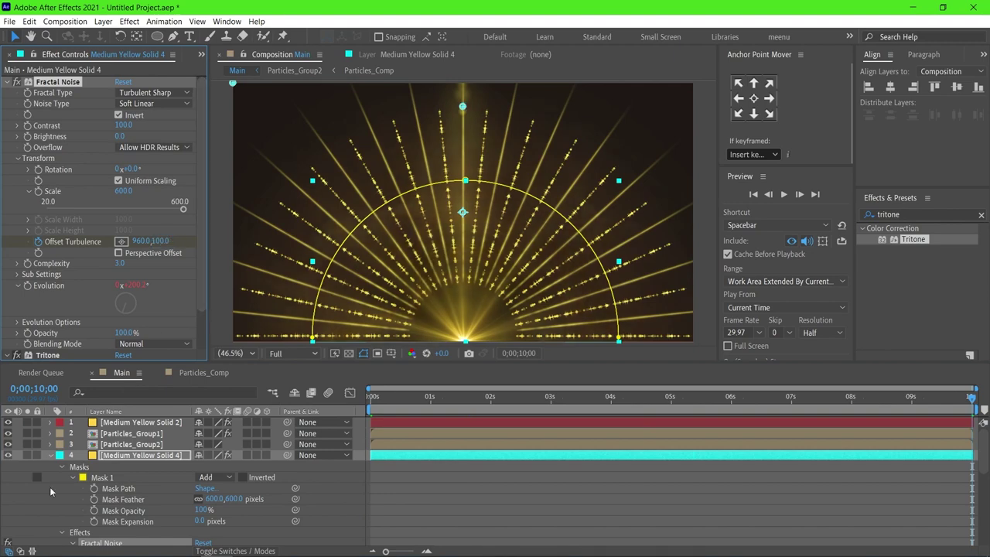
# Step: Solo the noise layer and scrub to check the upward drift, then unsolo and collapse it
pyautogui.click(27, 455)
pyautogui.moveTo(395, 396)
pyautogui.mouseDown()
pyautogui.moveTo(792, 396)
pyautogui.moveTo(661, 396)
pyautogui.mouseUp()
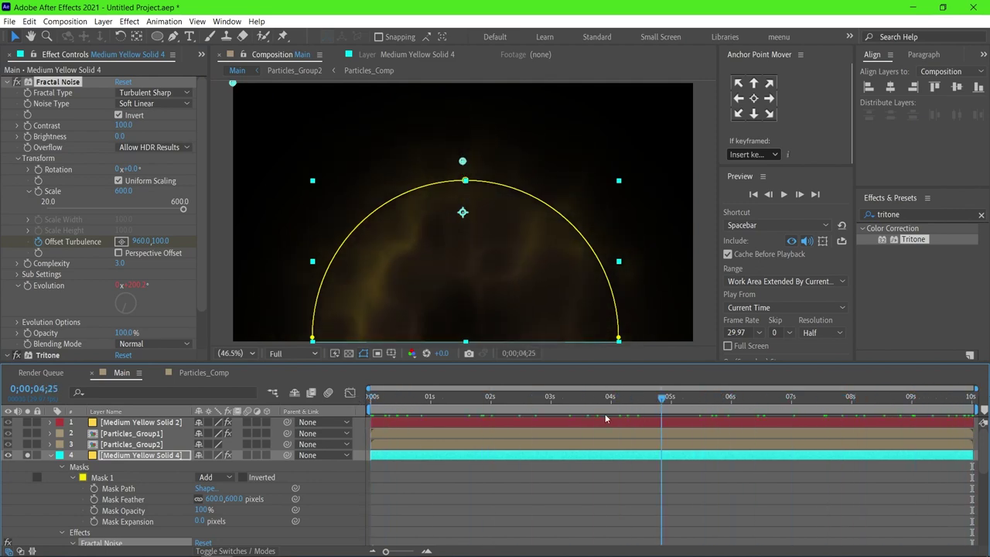
pyautogui.press('Home')
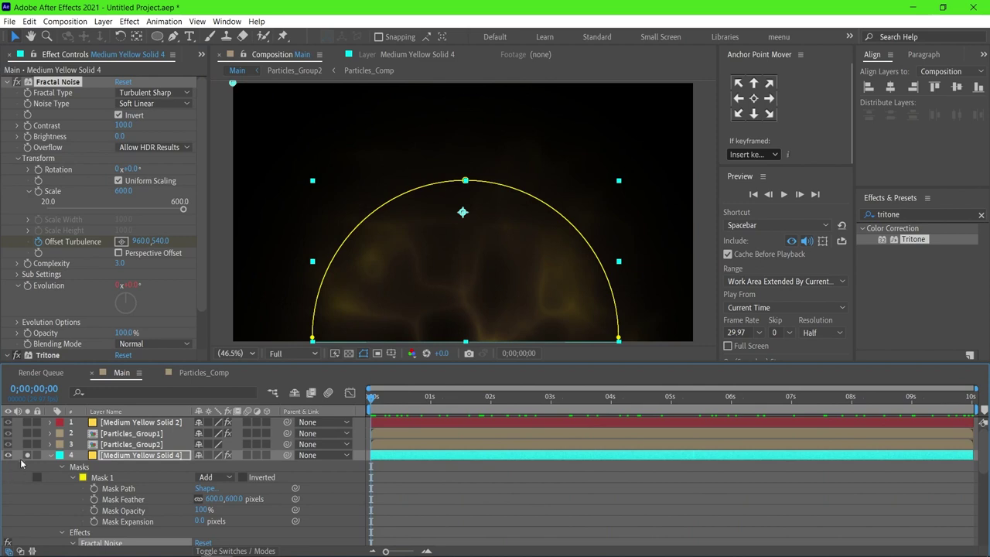
pyautogui.click(26, 456)
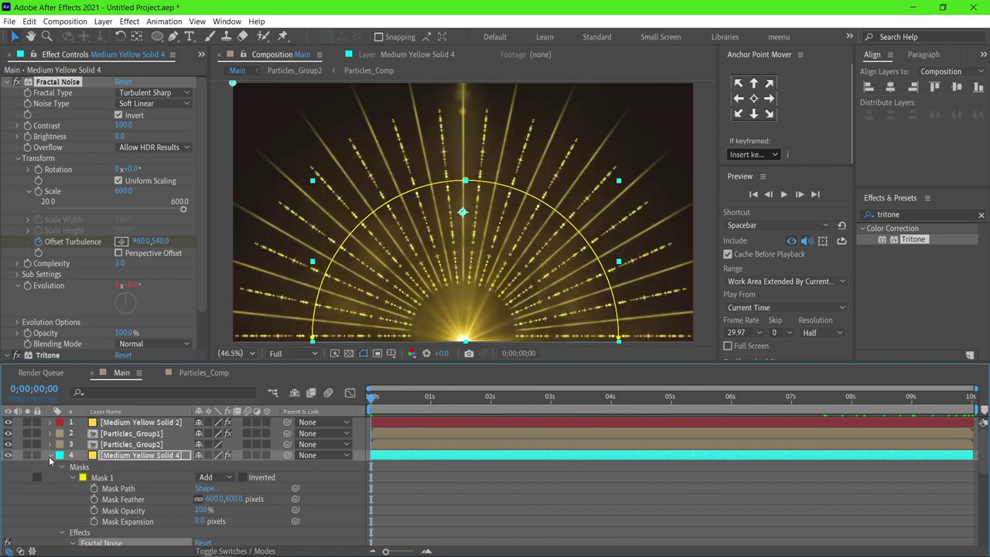
pyautogui.click(50, 457)
pyautogui.click(78, 498)
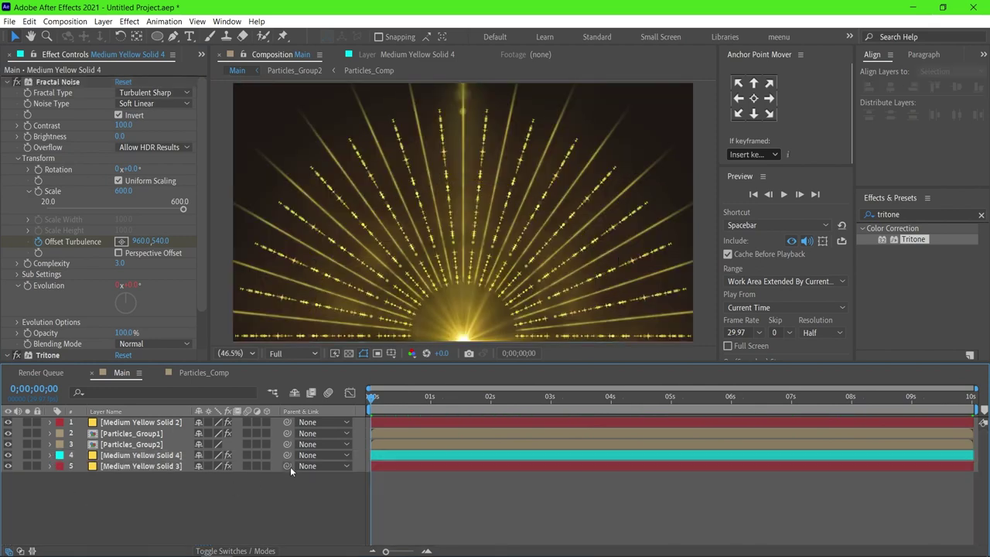
# Step: Preview the animation, then select the Medium Yellow Solid 4 glow layer
pyautogui.press('space')
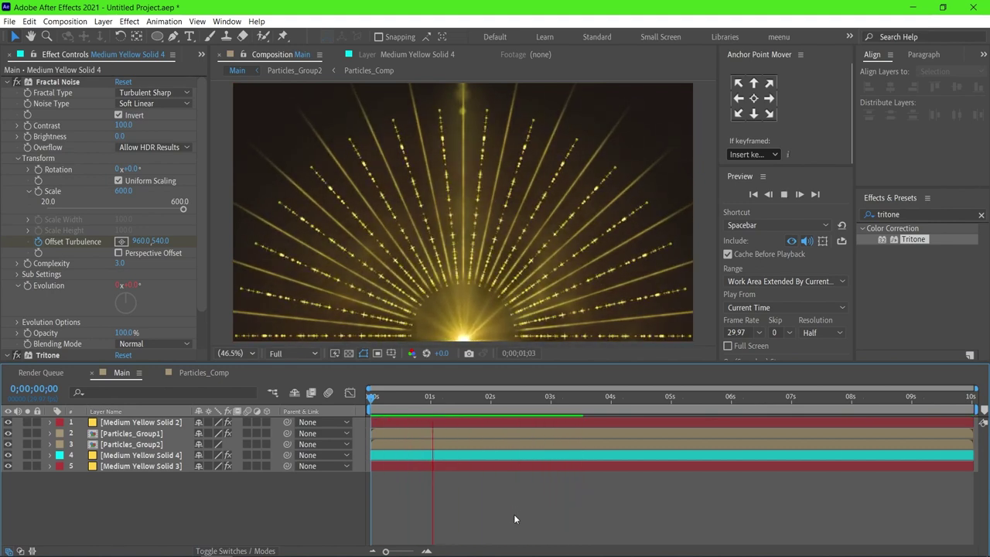
pyautogui.press('space')
pyautogui.click(128, 456)
pyautogui.click(128, 456)
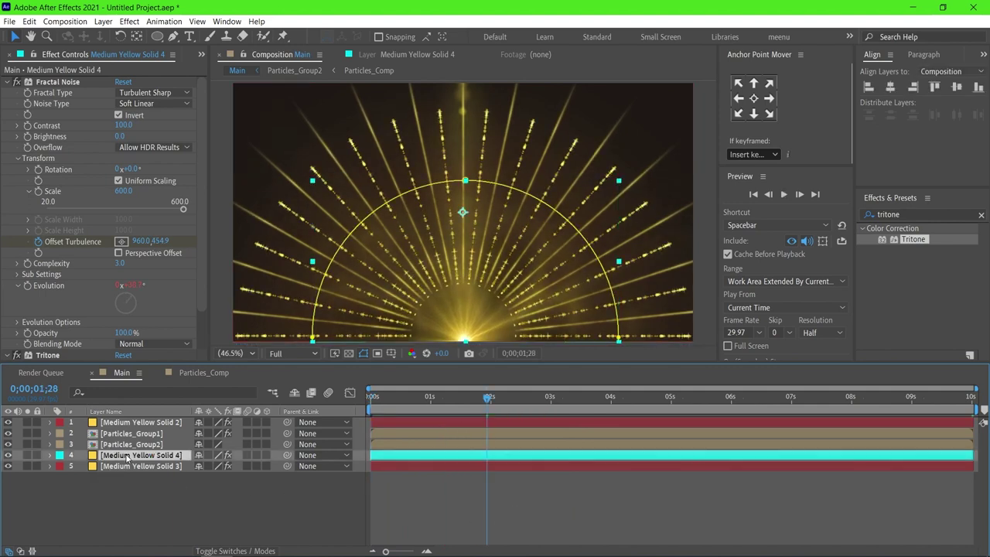
pyautogui.scroll(-3, 127, 263)
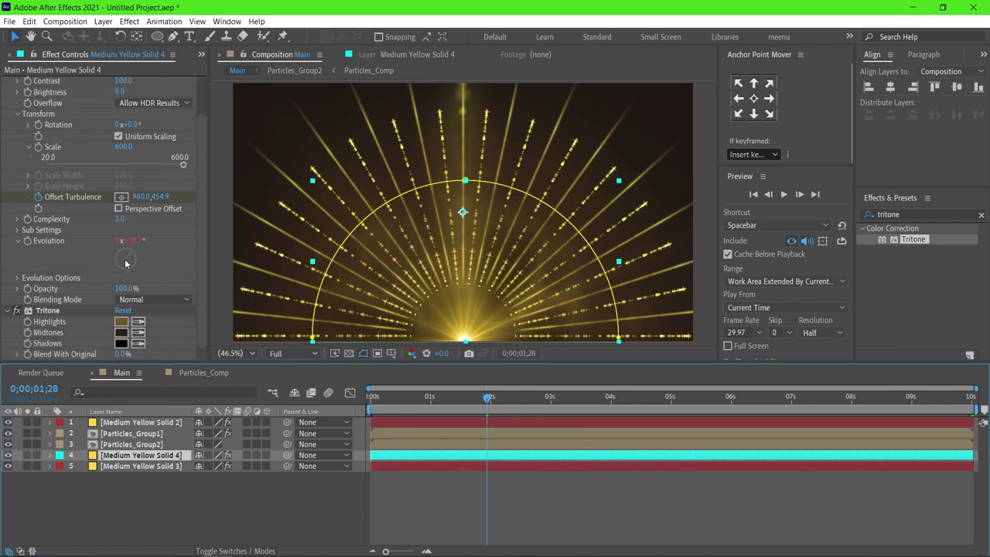
# Step: Change the Tritone Highlights colour to the brighter gold 886D1F
pyautogui.click(121, 321)
pyautogui.moveTo(699, 394); pyautogui.dragTo(699, 377)
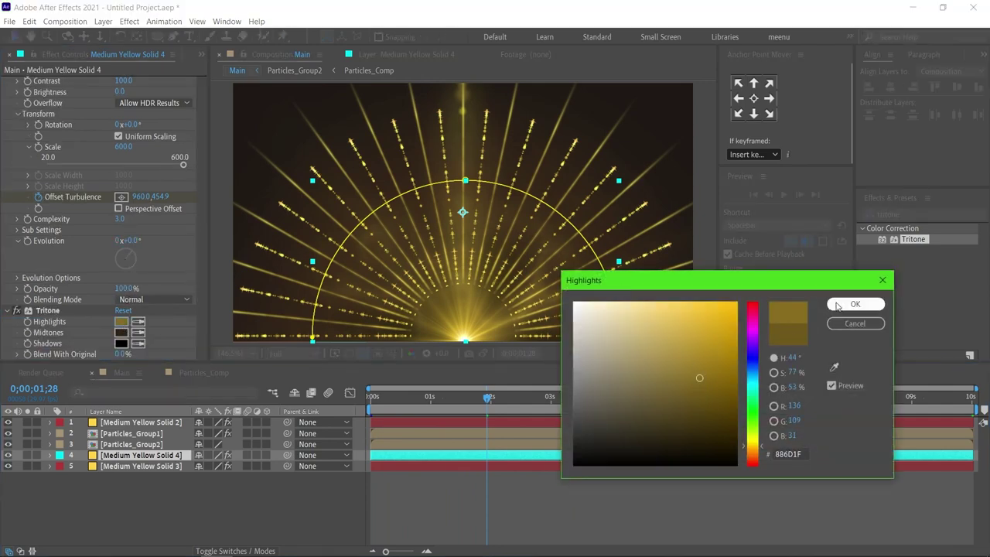
pyautogui.click(855, 304)
pyautogui.moveTo(487, 396); pyautogui.dragTo(325, 410)
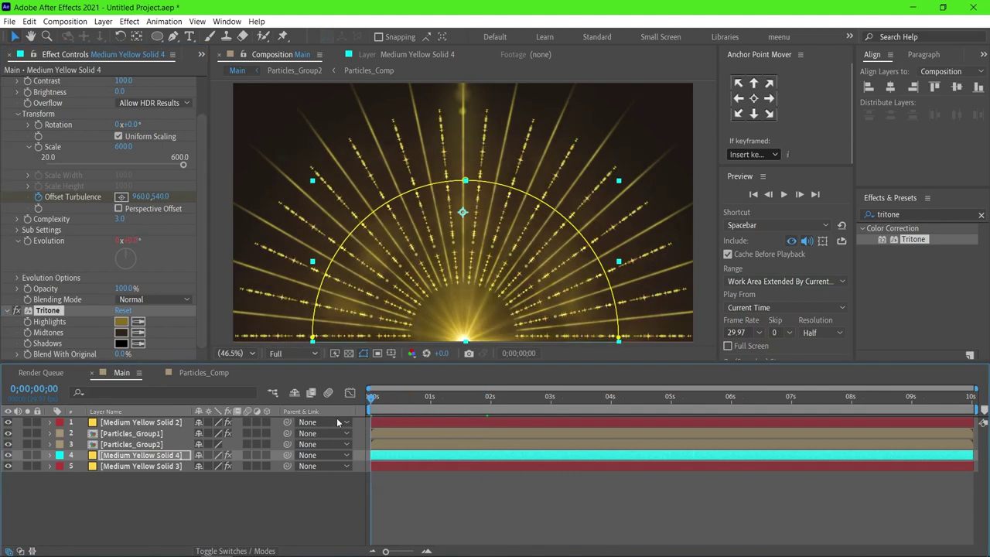
pyautogui.click(446, 496)
pyautogui.press('space')
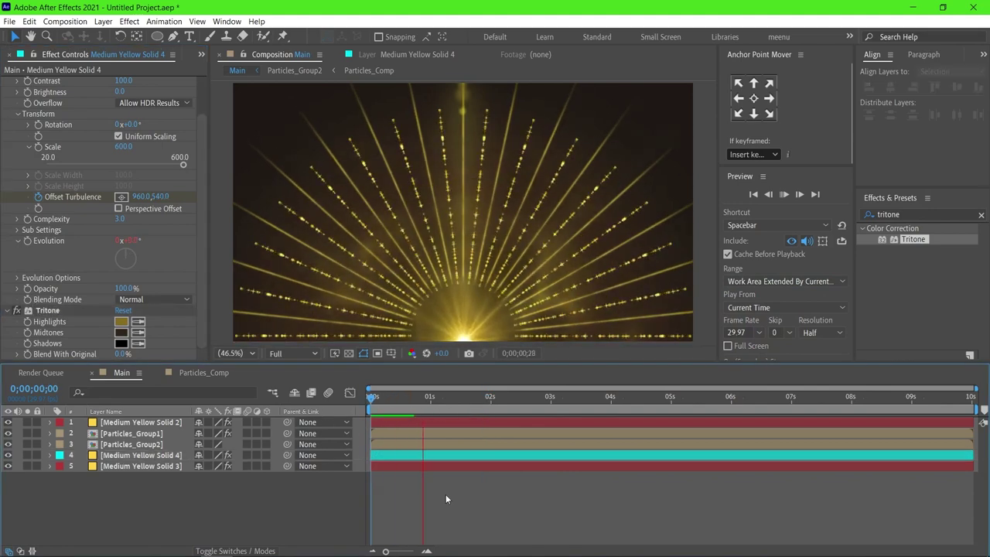